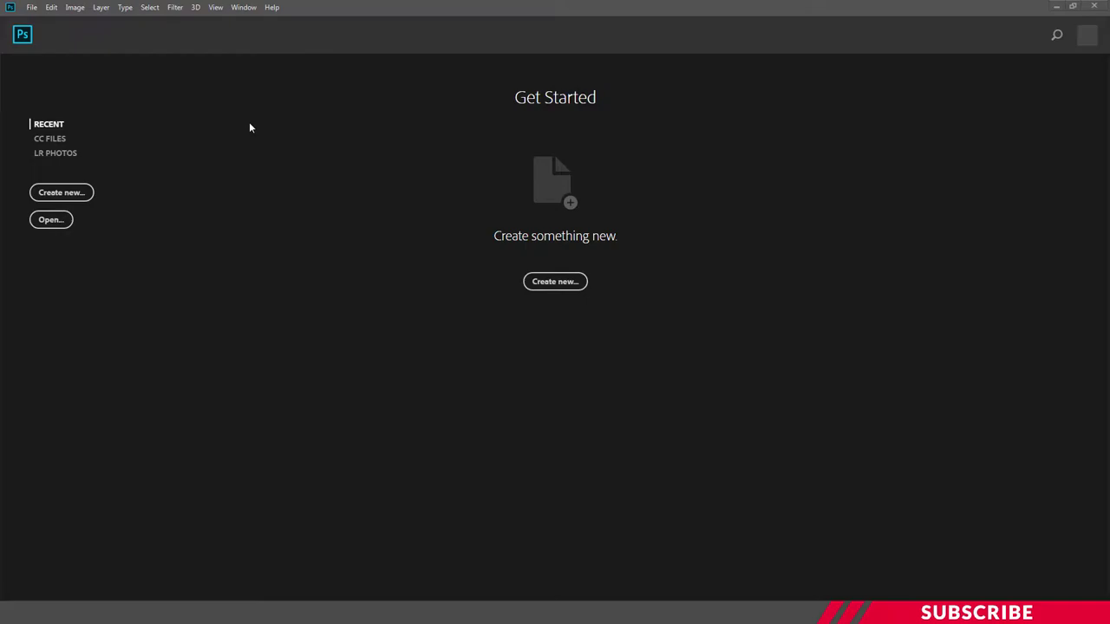
# - Create a new blank document 1920 × 1080 px at 72 ppi
pyautogui.click(32, 8)
pyautogui.click(38, 19)
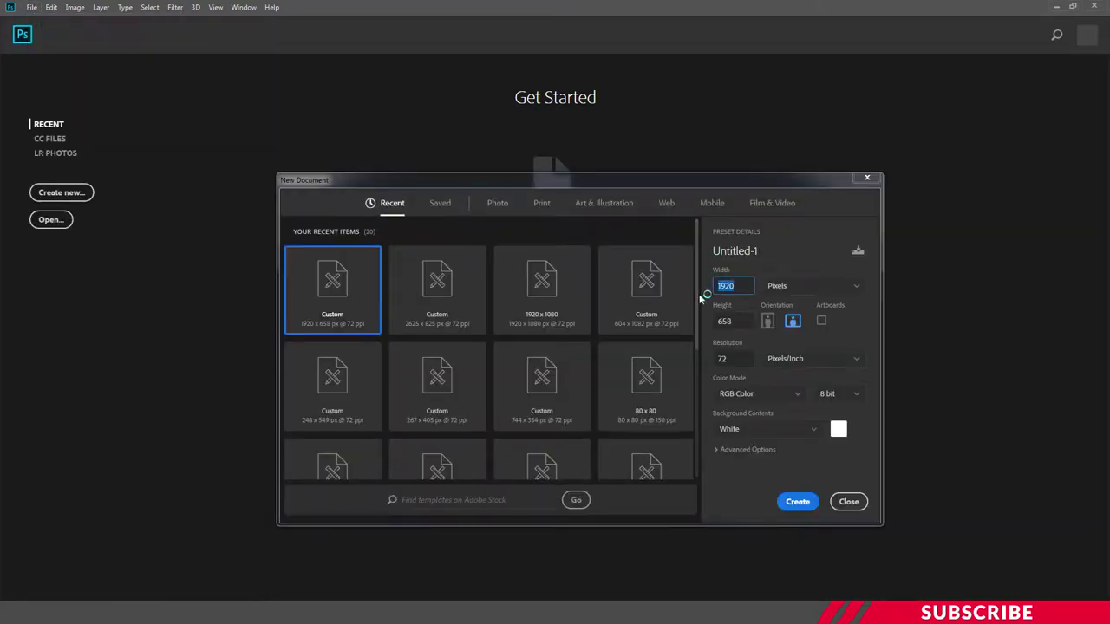
pyautogui.write('192')
pyautogui.press('Tab')
pyautogui.write('1')
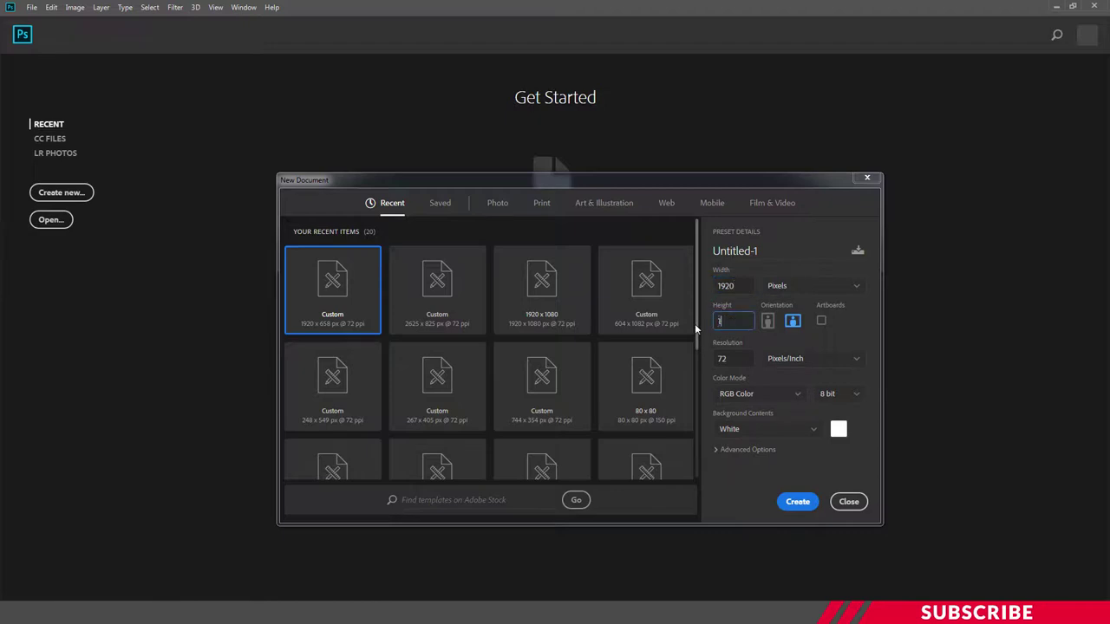
pyautogui.write('080')
pyautogui.press('Tab')
pyautogui.click(725, 359)
pyautogui.click(810, 506)
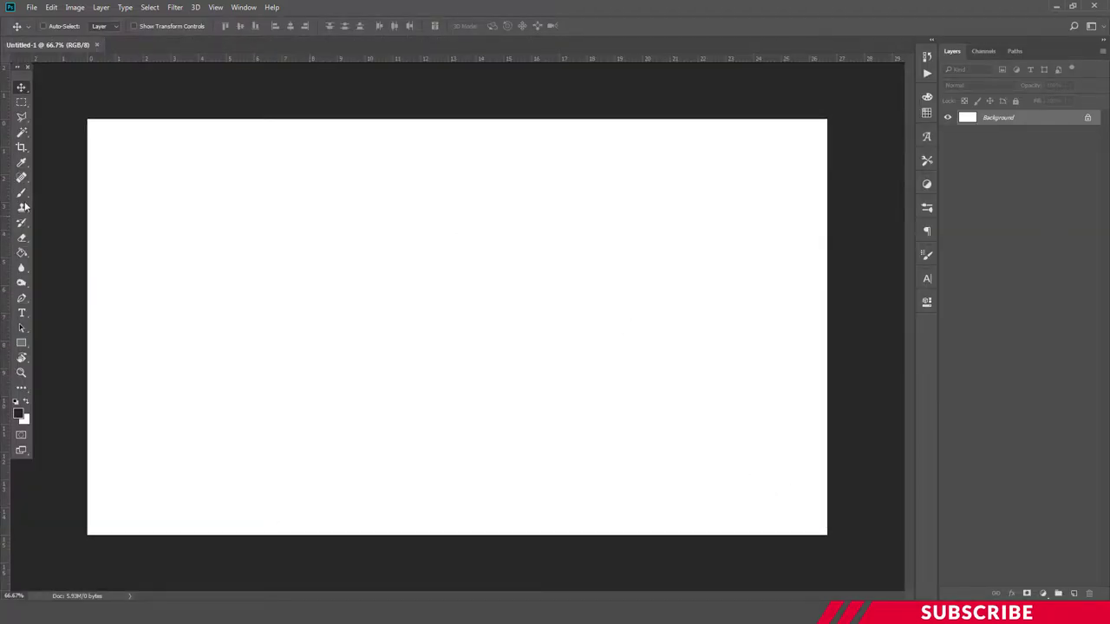
# - Replace the white Background with a layer filled cream #f9e5c6, adding an empty layer above
pyautogui.click(1075, 595)
pyautogui.click(1016, 134)
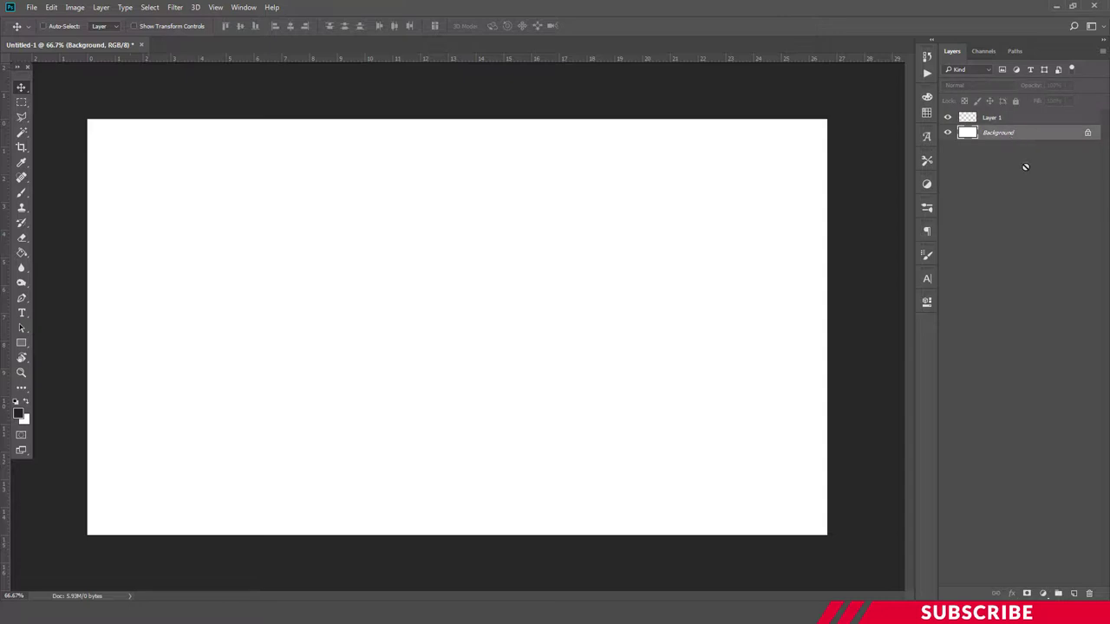
pyautogui.moveTo(1026, 166); pyautogui.dragTo(1089, 594)
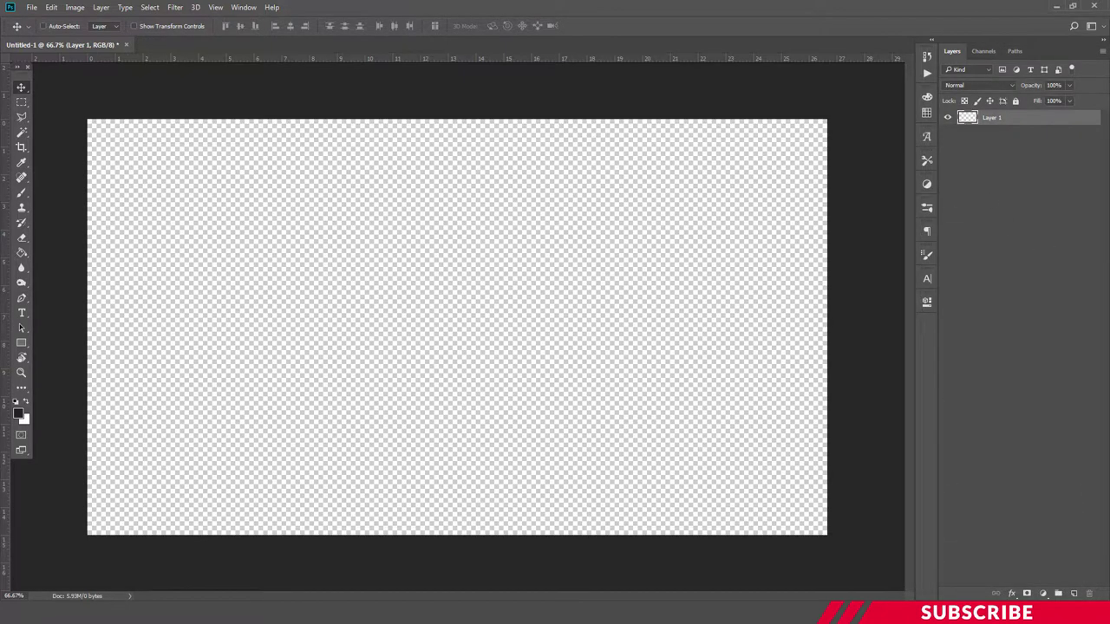
pyautogui.click(17, 414)
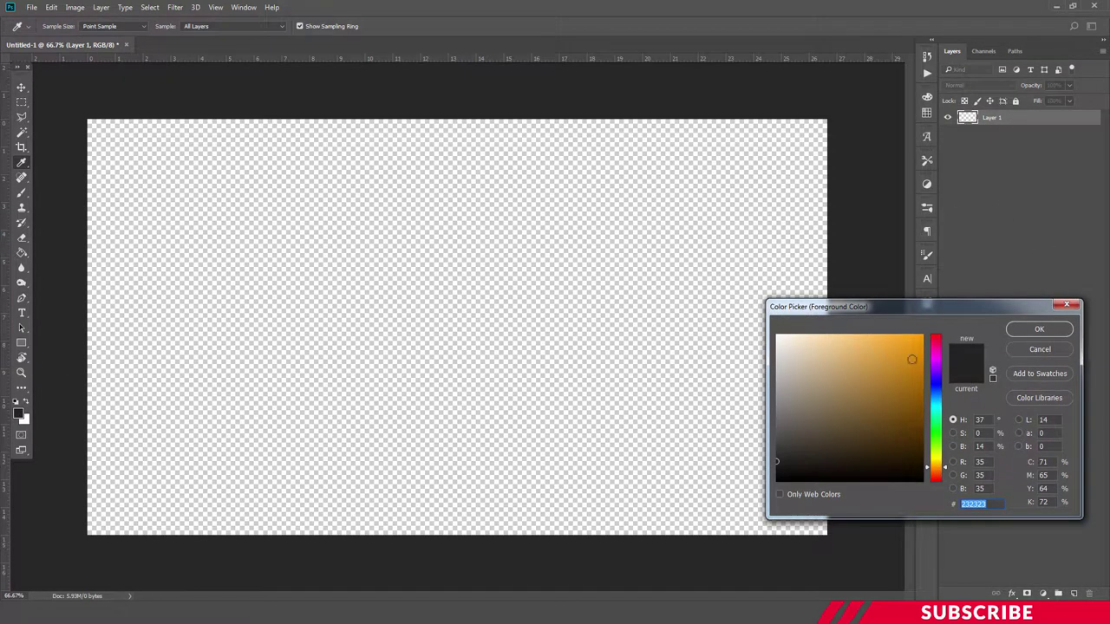
pyautogui.click(805, 336)
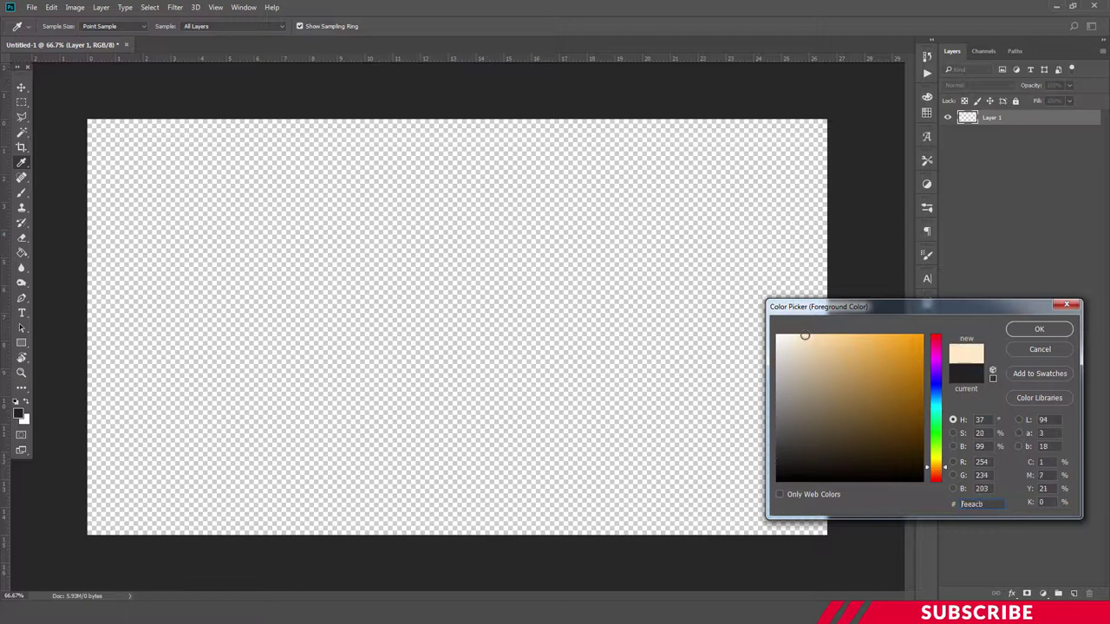
pyautogui.moveTo(805, 336); pyautogui.dragTo(805, 336)
pyautogui.click(806, 339)
pyautogui.click(1062, 331)
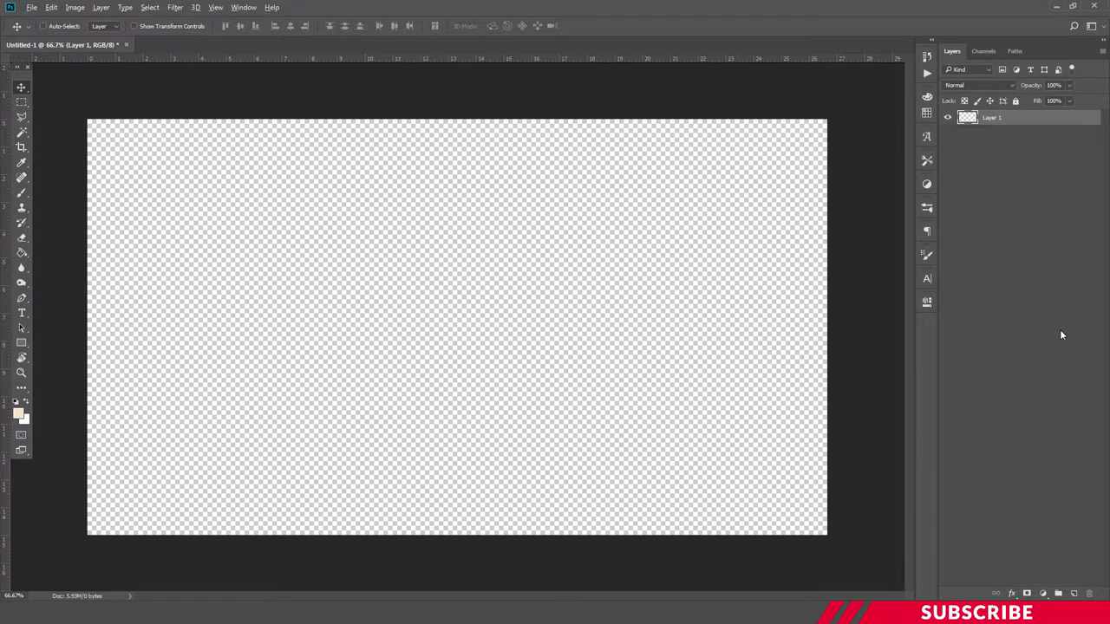
pyautogui.hotkey('alt', 'BackSpace')
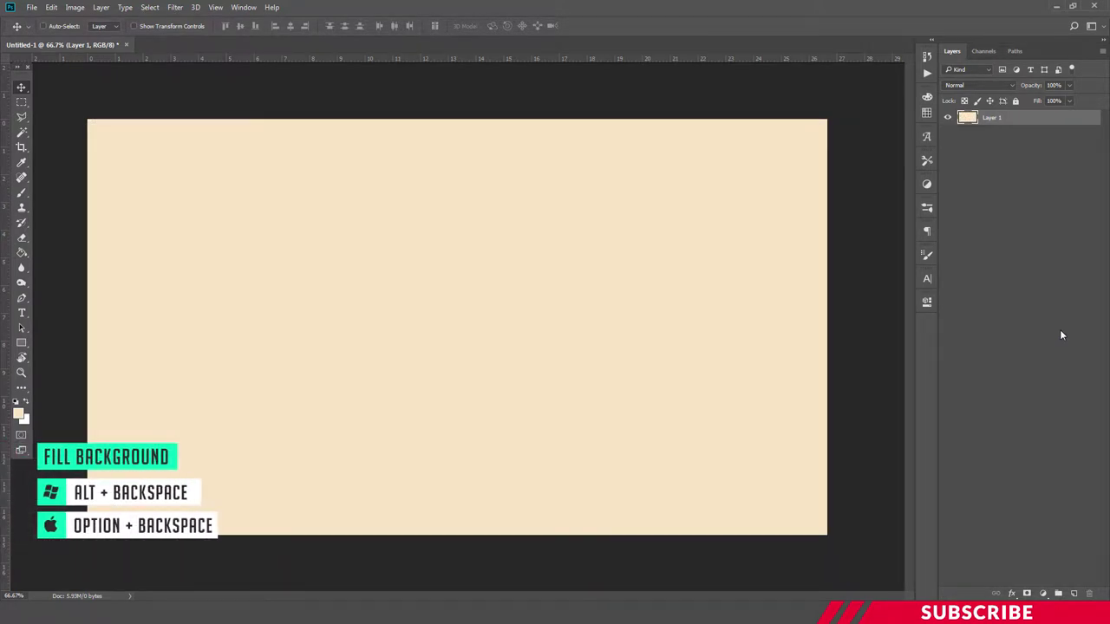
pyautogui.click(1076, 595)
# - Paint one large soft round near-white glow at the canvas centre on Layer 2
pyautogui.click(19, 415)
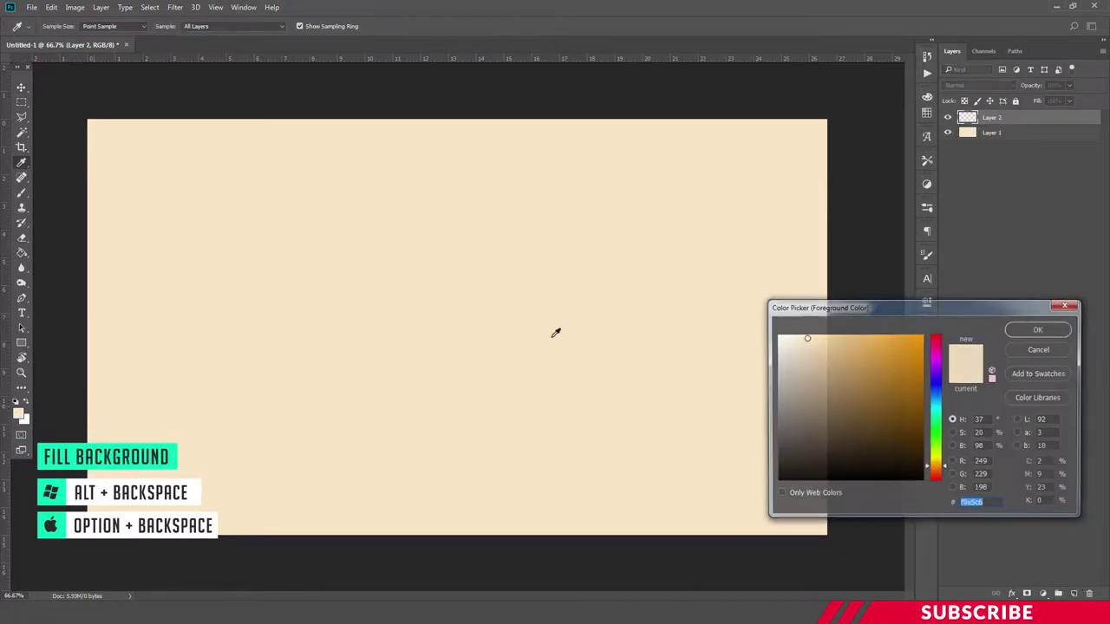
pyautogui.moveTo(808, 339); pyautogui.dragTo(785, 336)
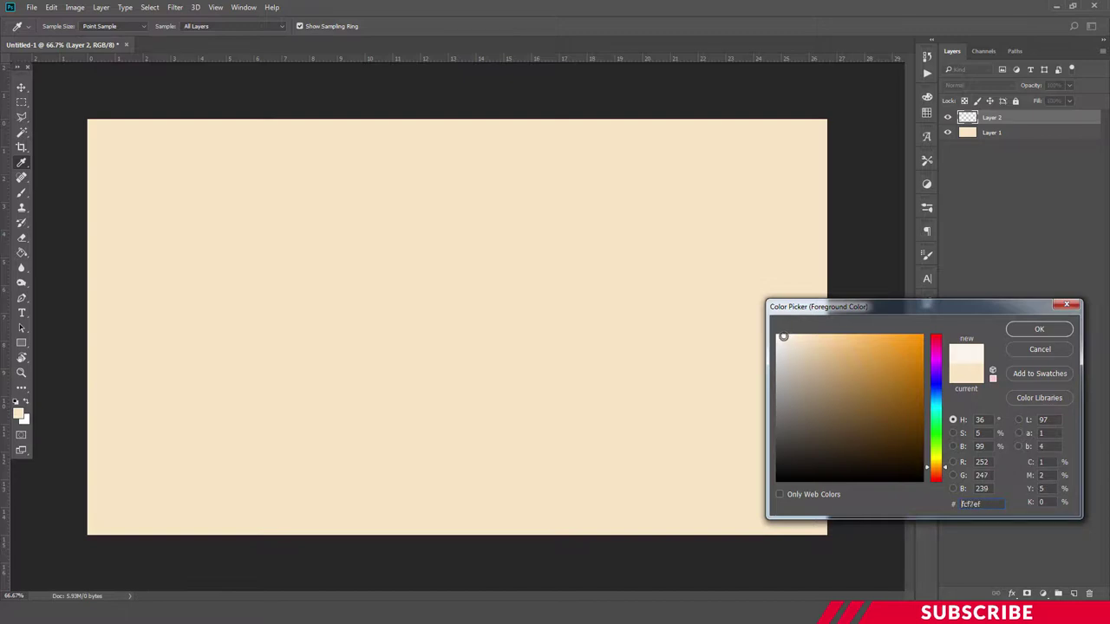
pyautogui.click(1053, 332)
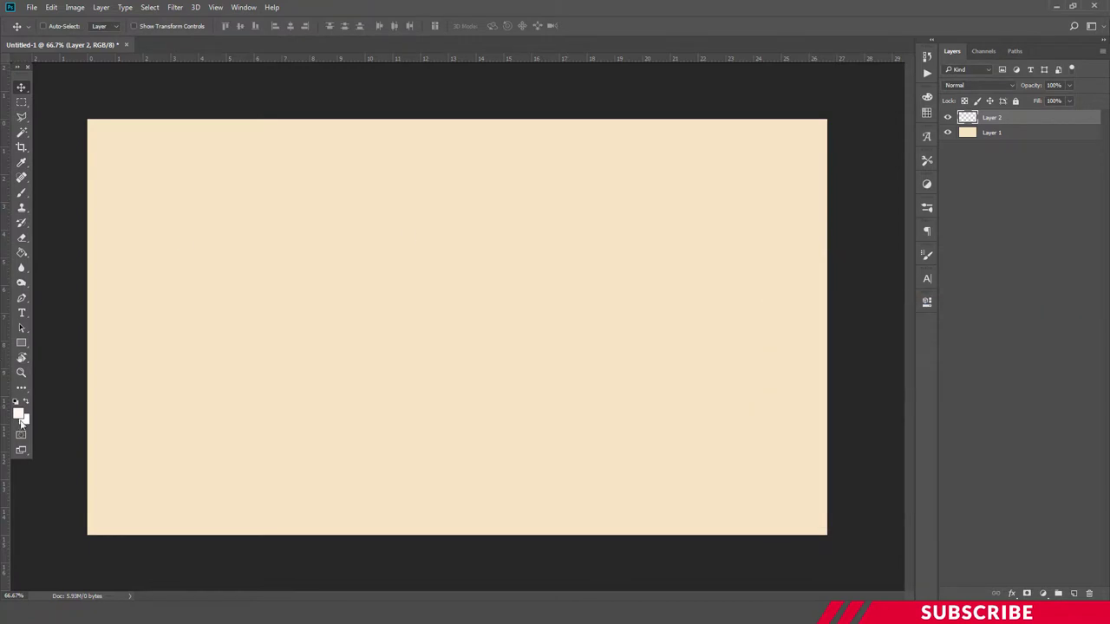
pyautogui.press('v')
pyautogui.press('b')
pyautogui.click(54, 26)
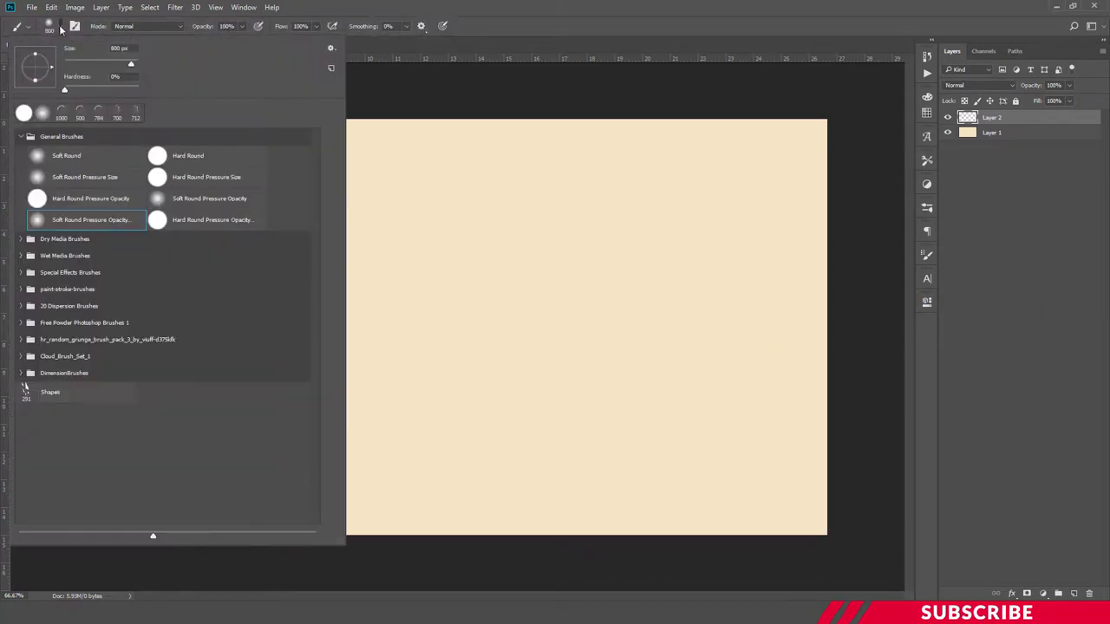
pyautogui.click(616, 11)
pyautogui.press(']')
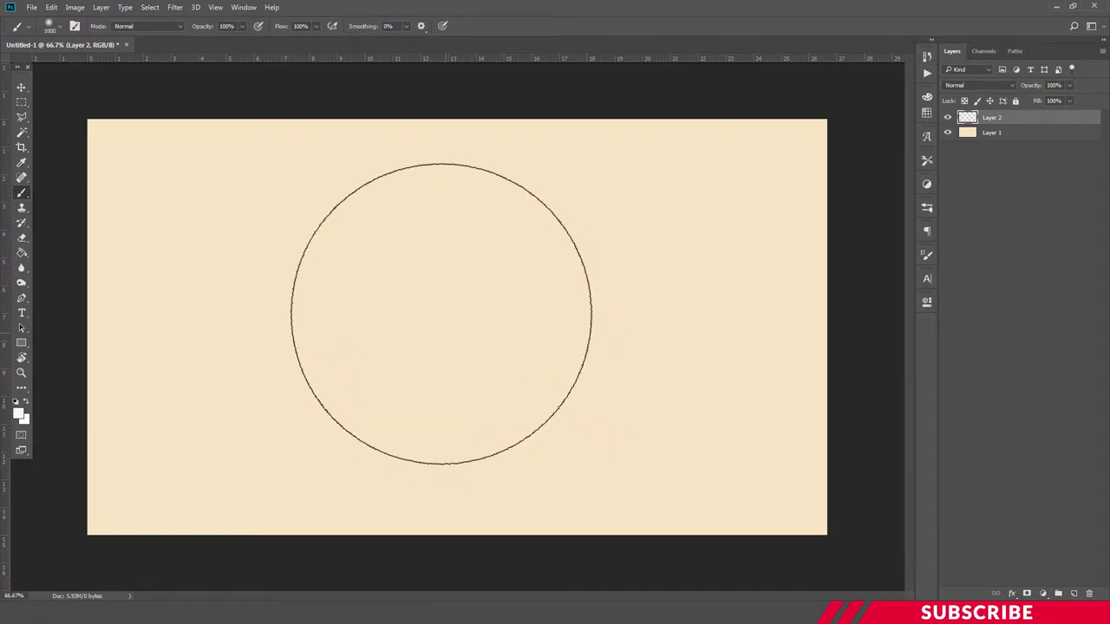
pyautogui.click(461, 324)
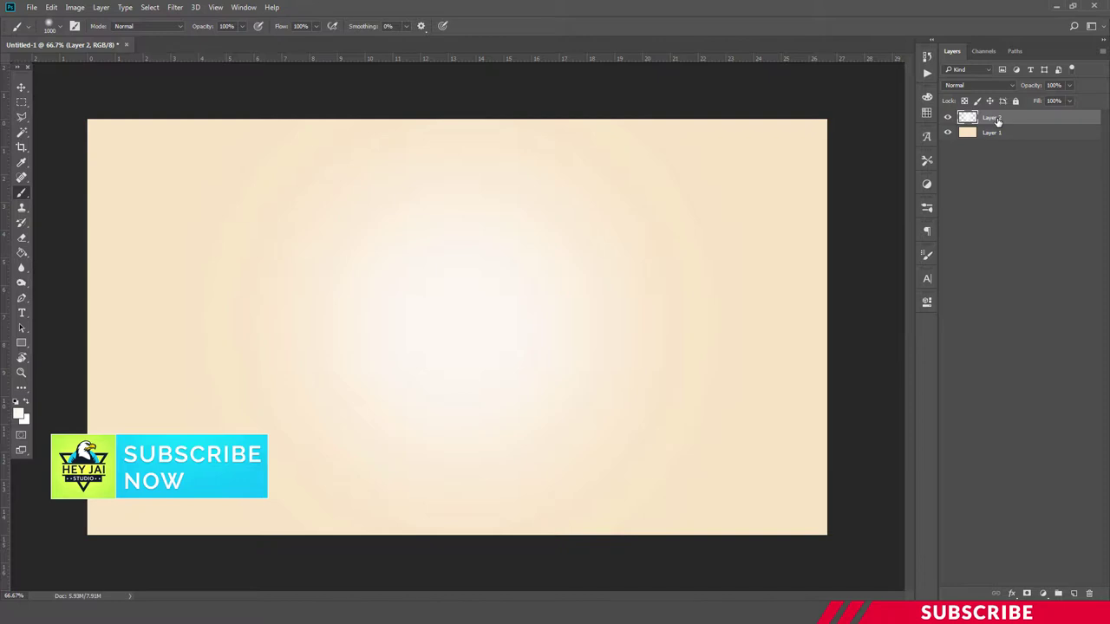
# - Group Layer 1 and Layer 2 as 'BG' and add an empty Layer 3 above it
pyautogui.click(996, 132)
pyautogui.keyDown('shift'); pyautogui.click(1030, 121); pyautogui.keyUp('shift')
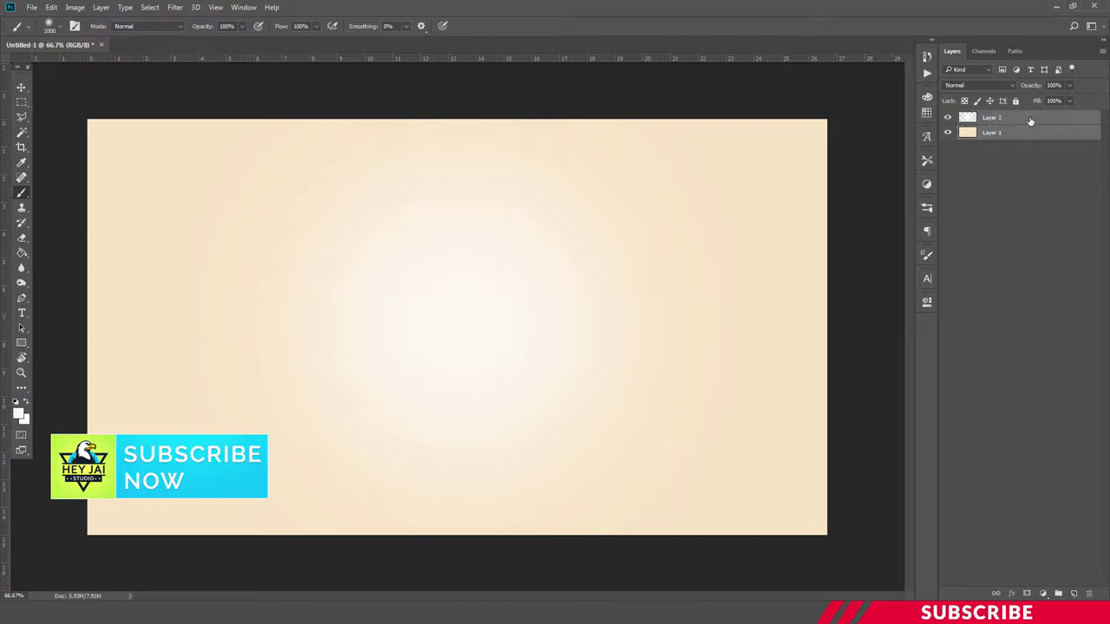
pyautogui.click(1006, 132)
pyautogui.keyDown('shift'); pyautogui.click(1004, 119); pyautogui.keyUp('shift')
pyautogui.hotkey('ctrl', 'g')
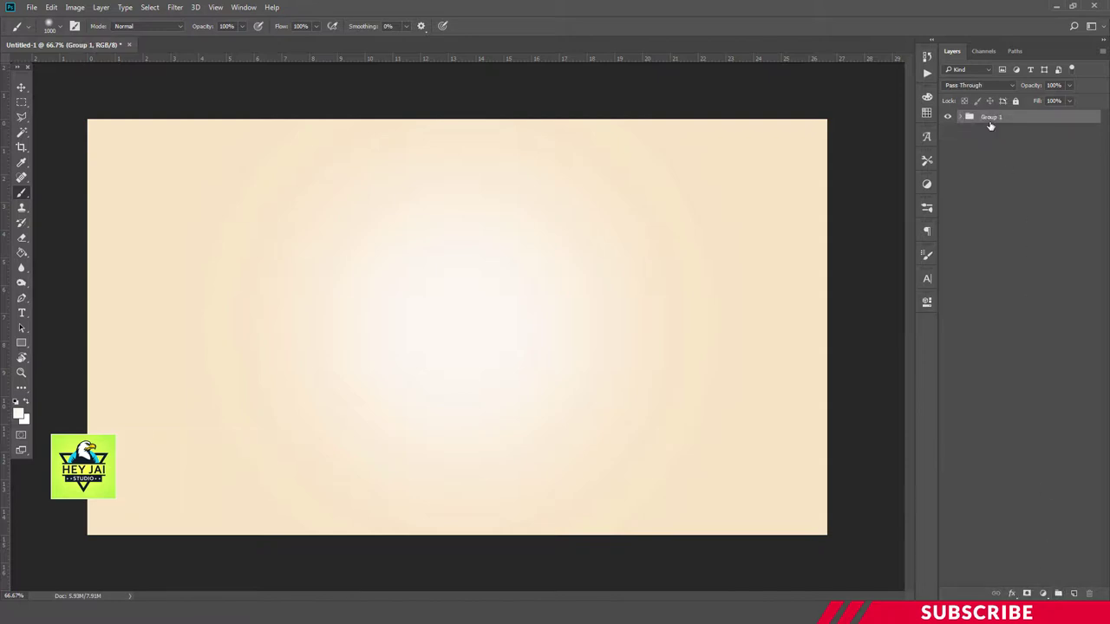
pyautogui.doubleClick(991, 117)
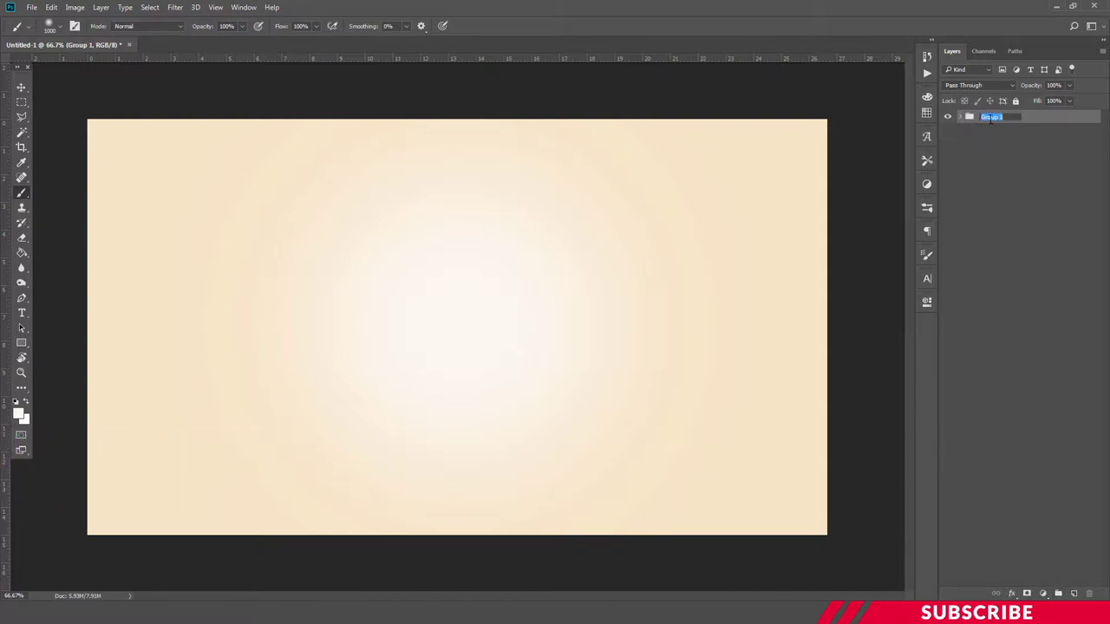
pyautogui.write('BG')
pyautogui.press('Return')
pyautogui.click(1073, 594)
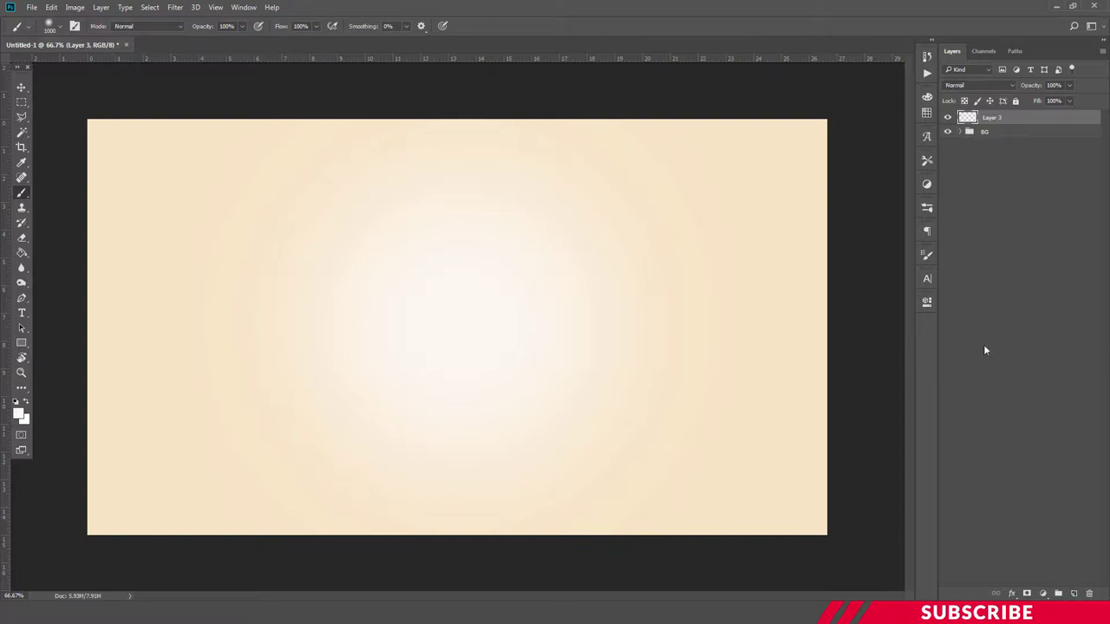
pyautogui.click(20, 88)
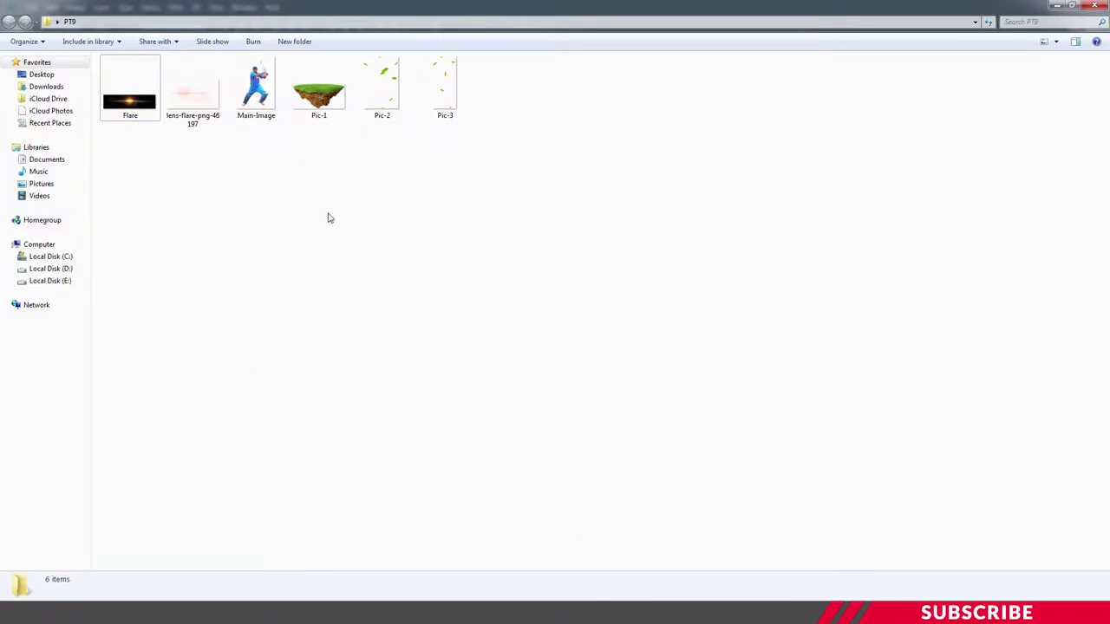
# - Open Pic-1 from the PT9 folder in Photoshop as a floating window
pyautogui.click(325, 100)
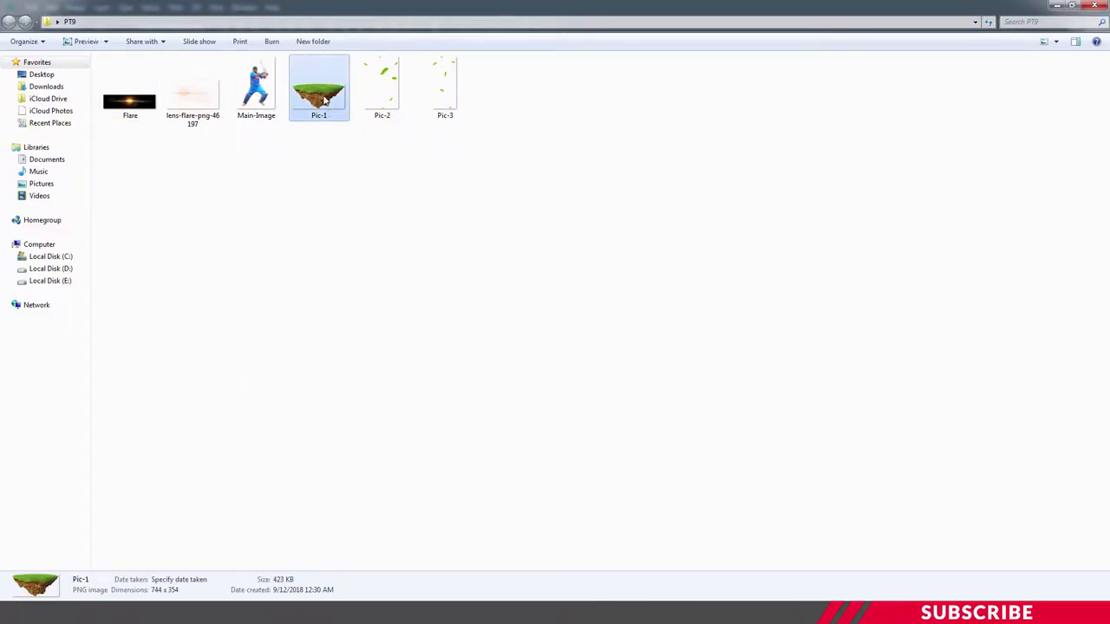
pyautogui.rightClick(324, 101)
pyautogui.moveTo(359, 201)
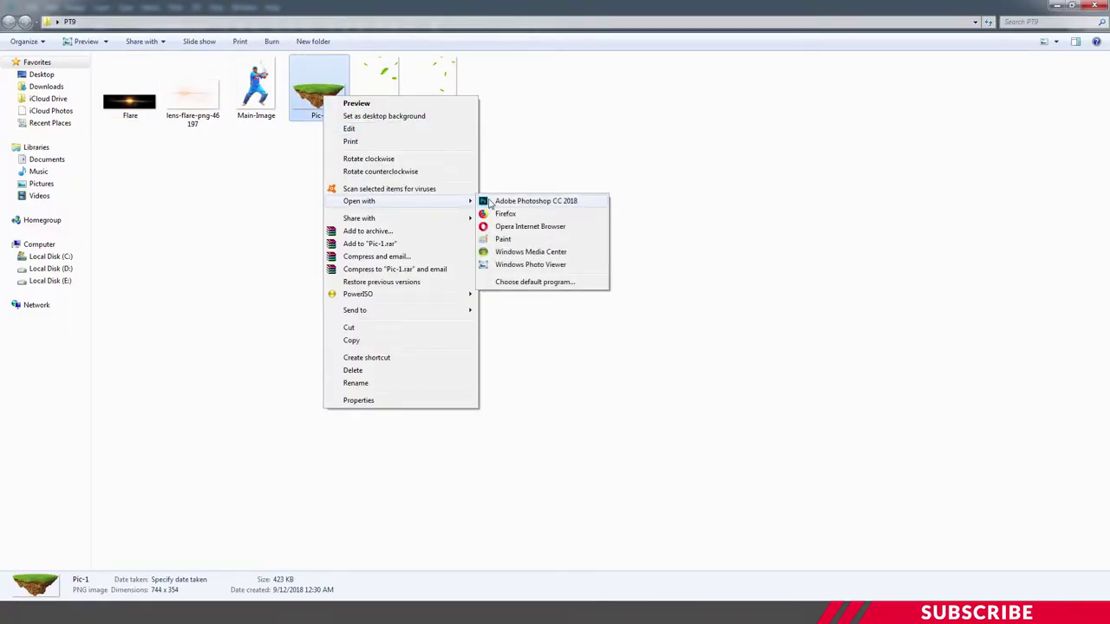
pyautogui.click(491, 203)
pyautogui.moveTo(219, 45)
pyautogui.mouseDown()
pyautogui.moveTo(217, 106)
pyautogui.moveTo(561, 85)
pyautogui.mouseUp()
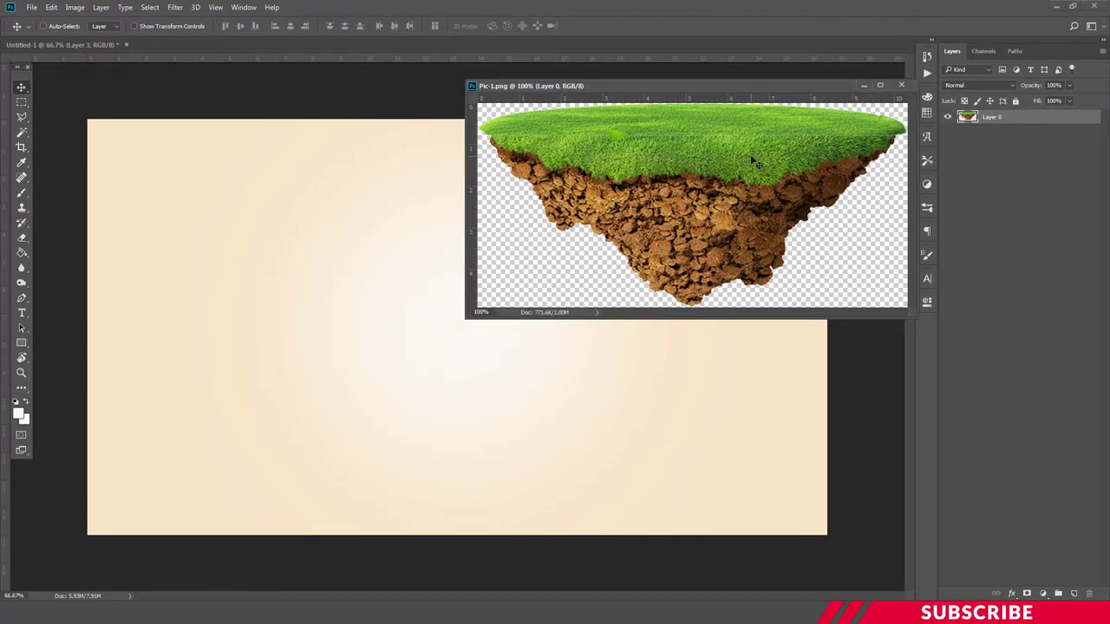
# - Copy the grass island into Untitled-1, close Pic-1, and centre the island slightly low
pyautogui.moveTo(753, 162); pyautogui.dragTo(422, 337)
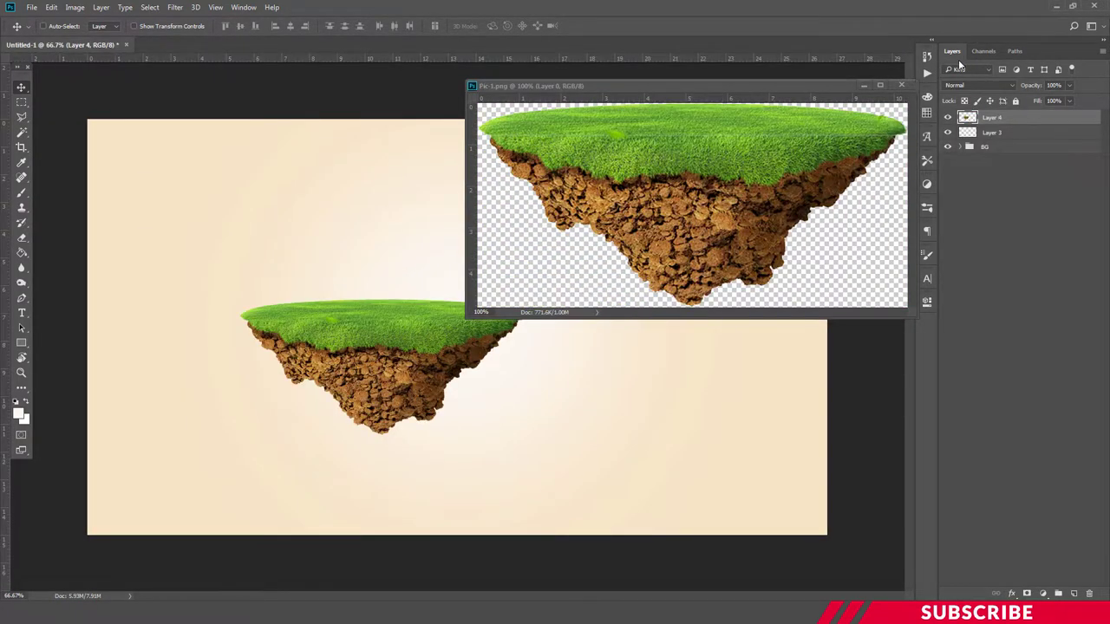
pyautogui.click(902, 85)
pyautogui.moveTo(358, 369)
pyautogui.mouseDown()
pyautogui.moveTo(426, 370)
pyautogui.moveTo(417, 369)
pyautogui.mouseUp()
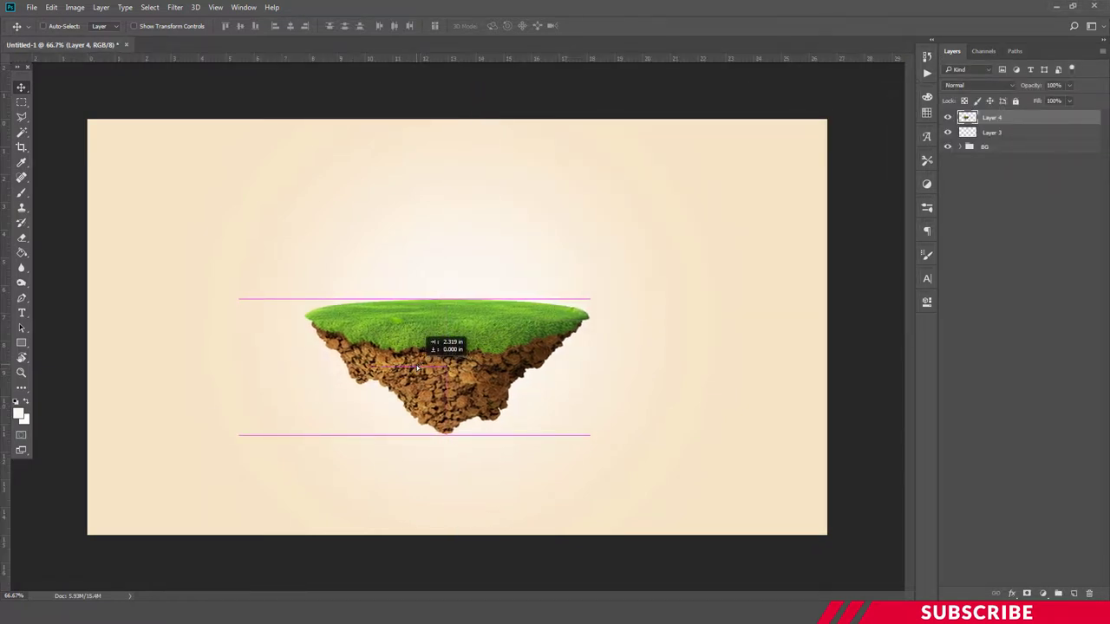
pyautogui.moveTo(417, 369); pyautogui.dragTo(419, 368)
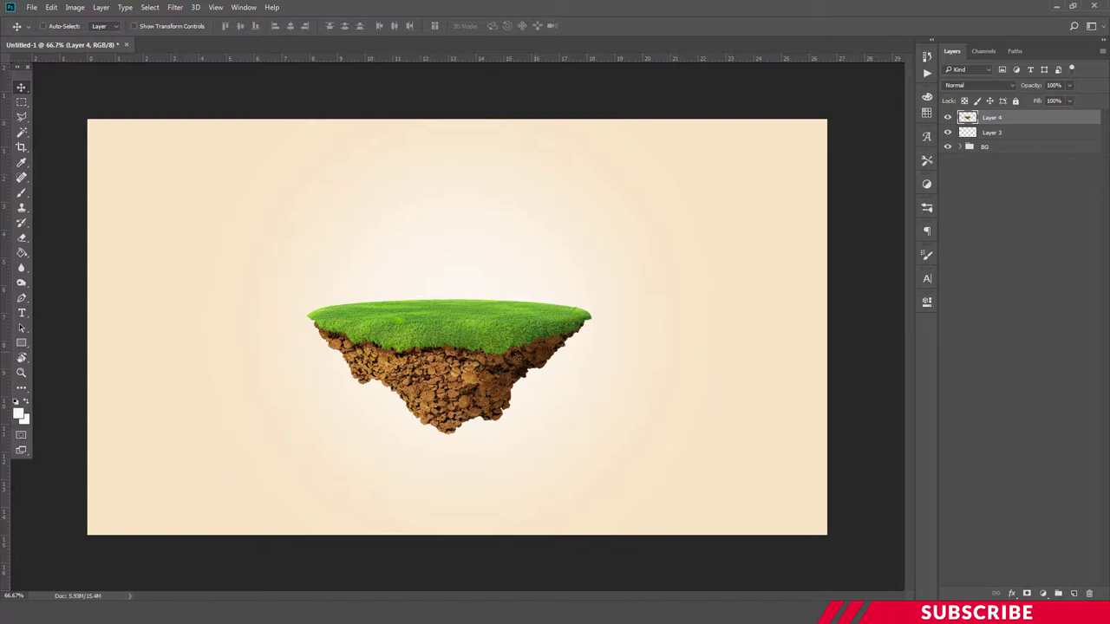
pyautogui.moveTo(505, 362); pyautogui.dragTo(503, 376)
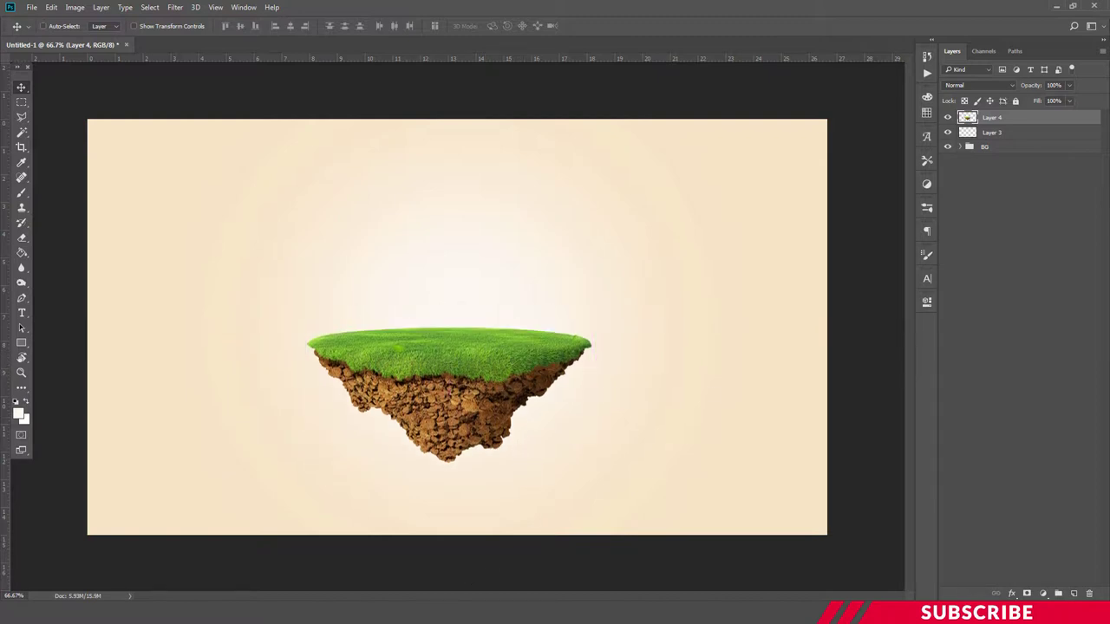
# - Open Main-Image from the image folder in Photoshop
pyautogui.click(282, 614)
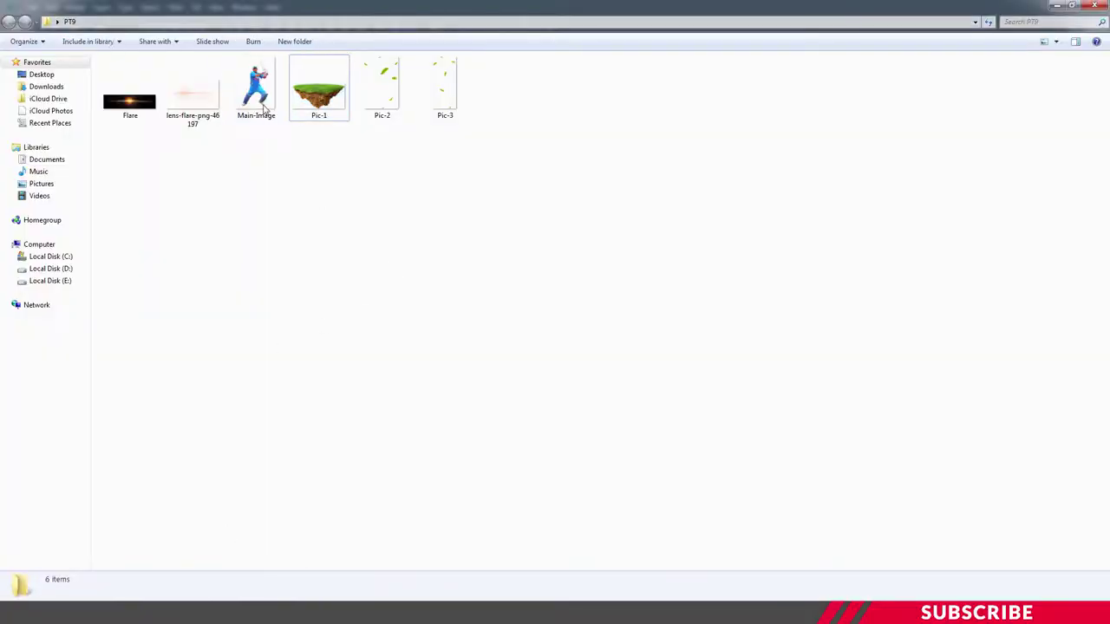
pyautogui.click(257, 88)
pyautogui.rightClick(260, 89)
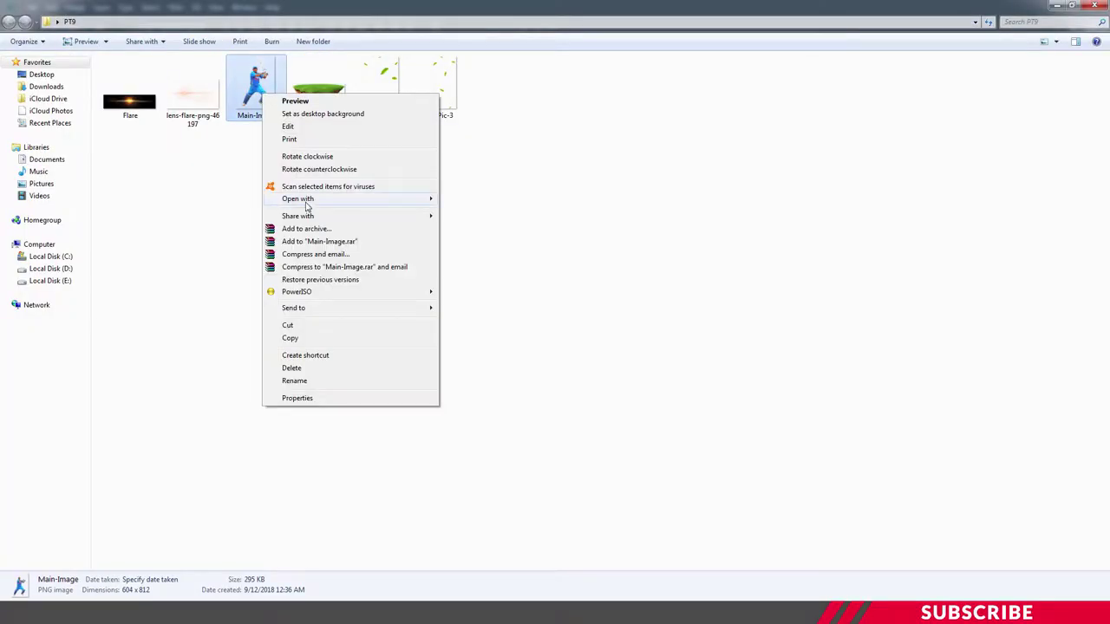
pyautogui.click(483, 199)
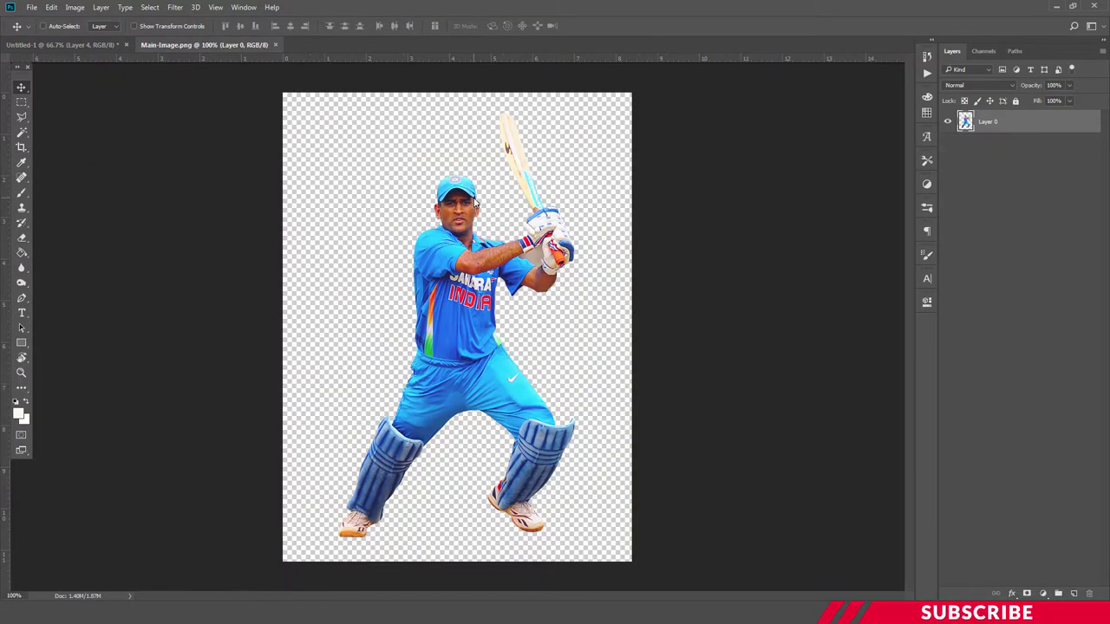
# - Drag the cricketer from Main-Image into Untitled-1 and close the Main-Image document
pyautogui.moveTo(235, 44)
pyautogui.mouseDown()
pyautogui.moveTo(484, 90)
pyautogui.moveTo(712, 75)
pyautogui.mouseUp()
pyautogui.moveTo(595, 223); pyautogui.dragTo(400, 215)
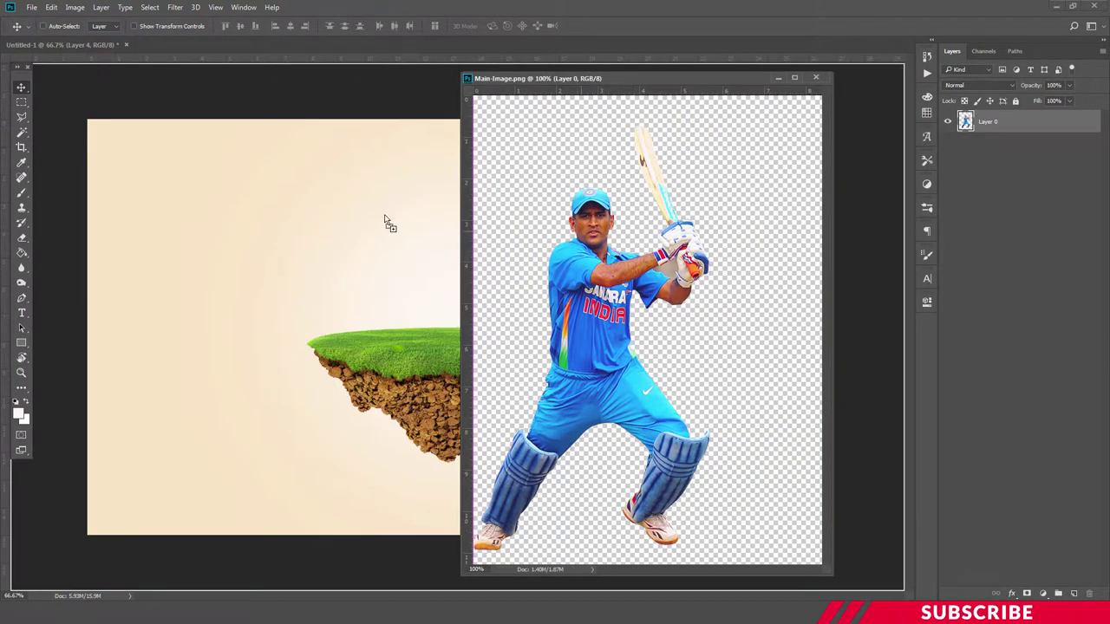
pyautogui.click(816, 77)
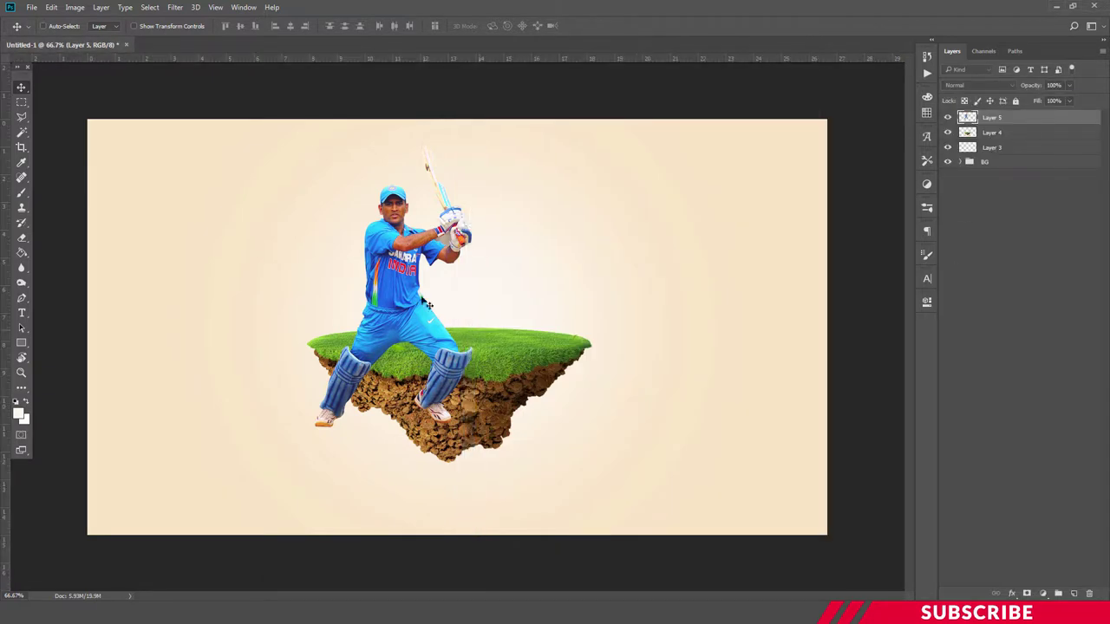
pyautogui.moveTo(402, 286); pyautogui.dragTo(440, 301)
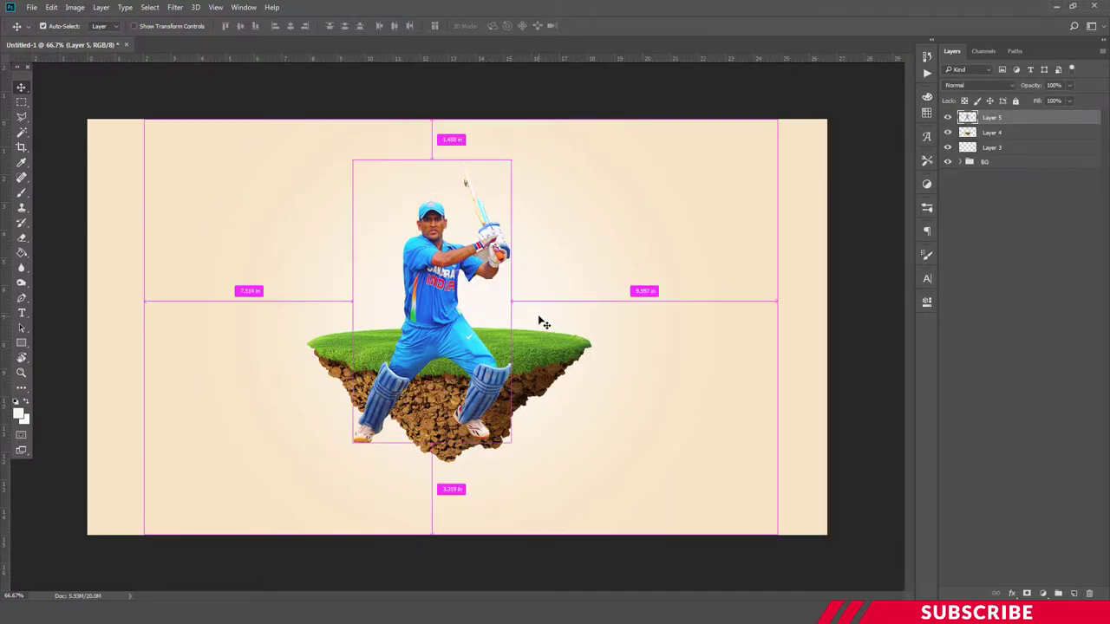
# - Scale the cricketer down and position him standing on the grass island
pyautogui.hotkey('ctrl', 't')
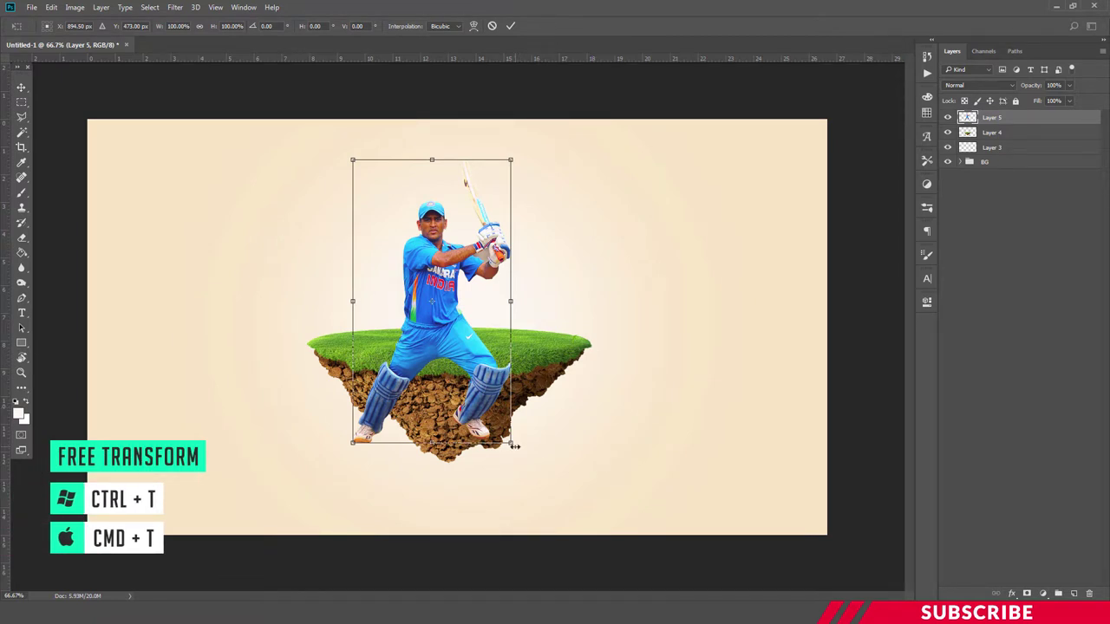
pyautogui.moveTo(515, 446)
pyautogui.mouseDown()
pyautogui.moveTo(472, 374)
pyautogui.moveTo(477, 383)
pyautogui.mouseUp()
pyautogui.moveTo(401, 335); pyautogui.dragTo(422, 309)
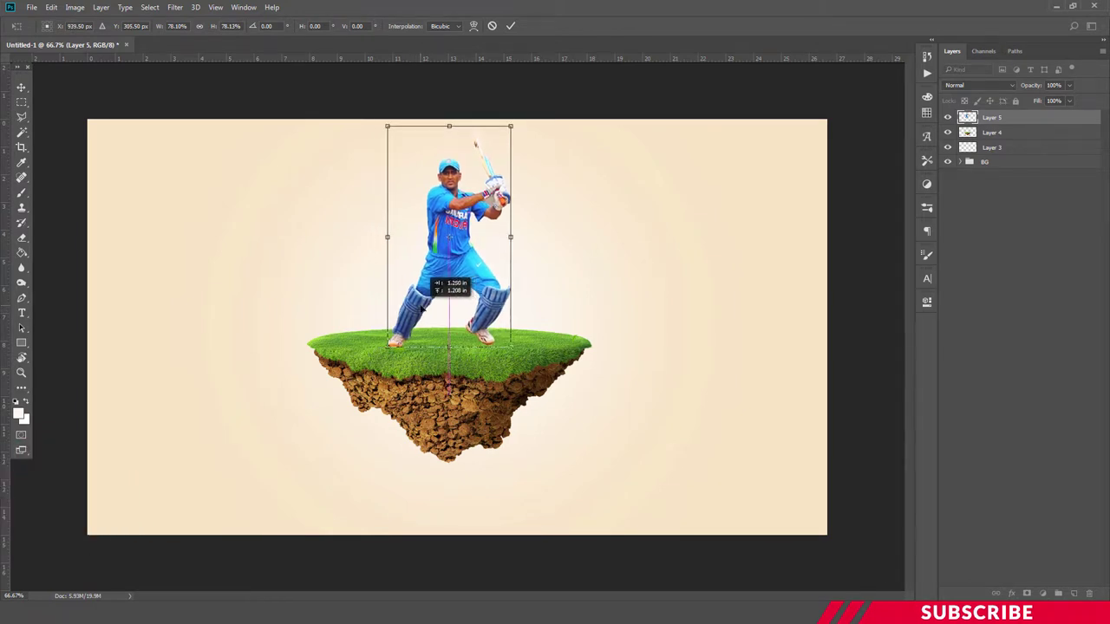
pyautogui.moveTo(516, 125); pyautogui.dragTo(520, 123)
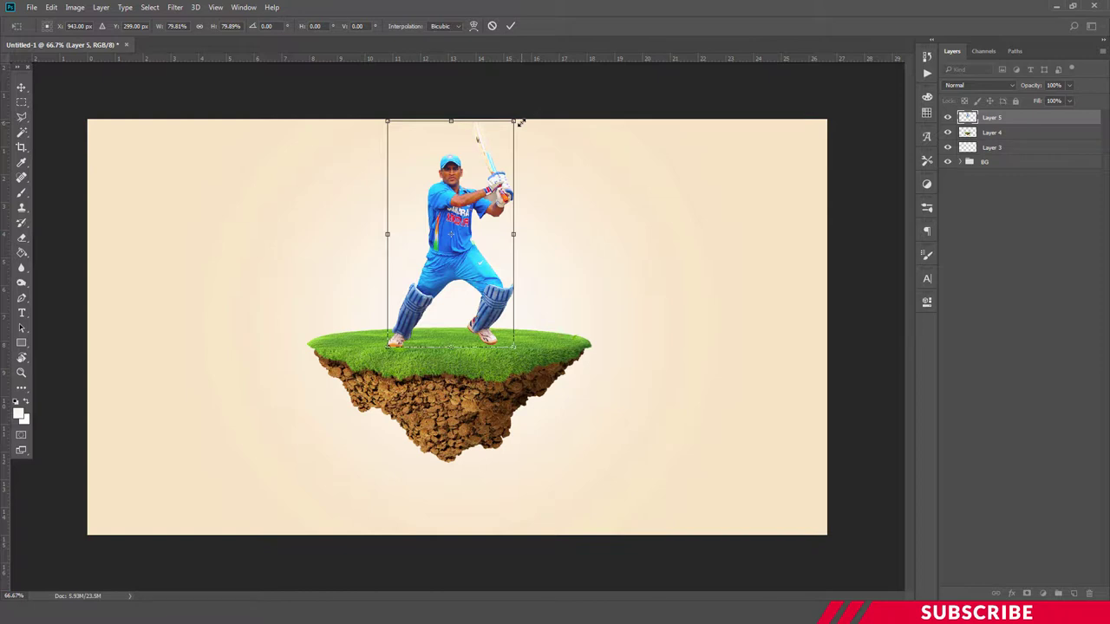
pyautogui.press('Return')
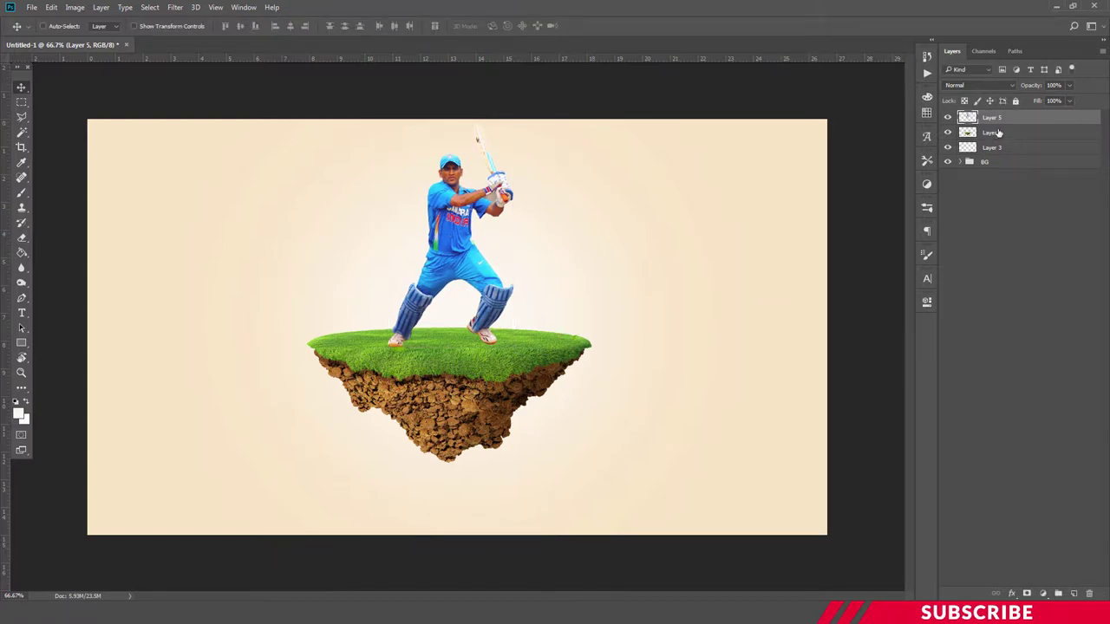
# - Move the player and island lower together and delete the empty Layer 3
pyautogui.keyDown('shift'); pyautogui.click(998, 132); pyautogui.keyUp('shift')
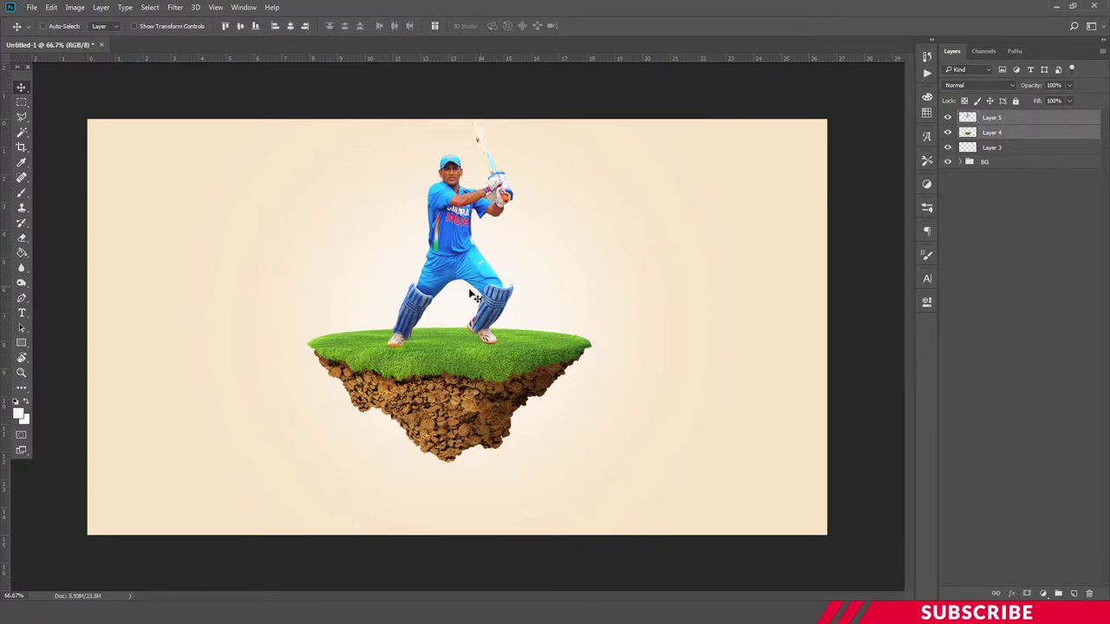
pyautogui.moveTo(467, 297); pyautogui.dragTo(467, 330)
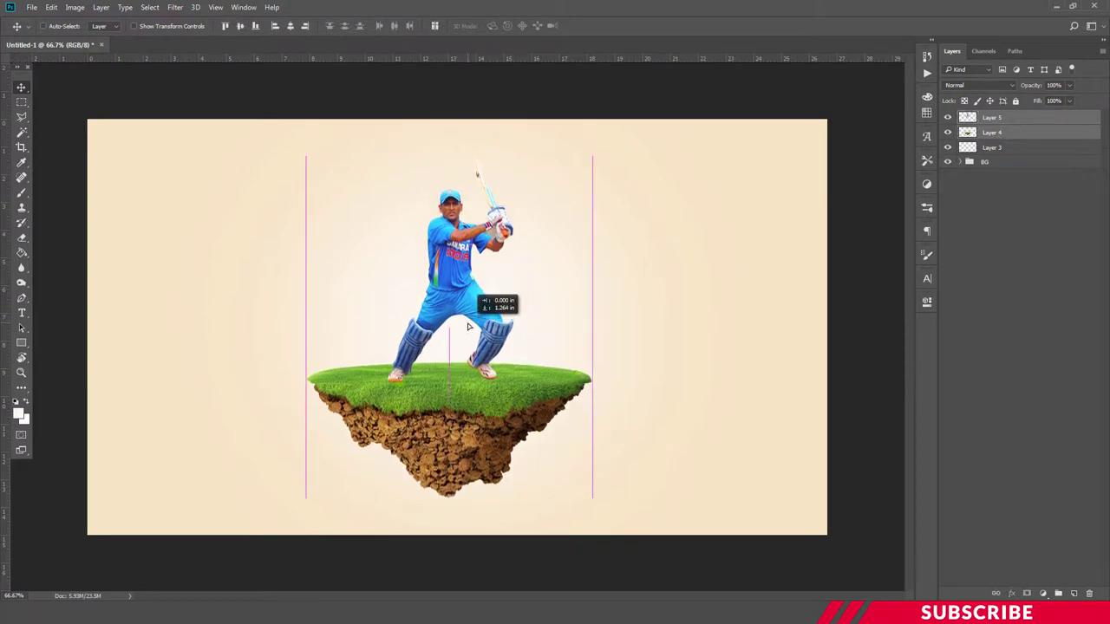
pyautogui.click(1010, 134)
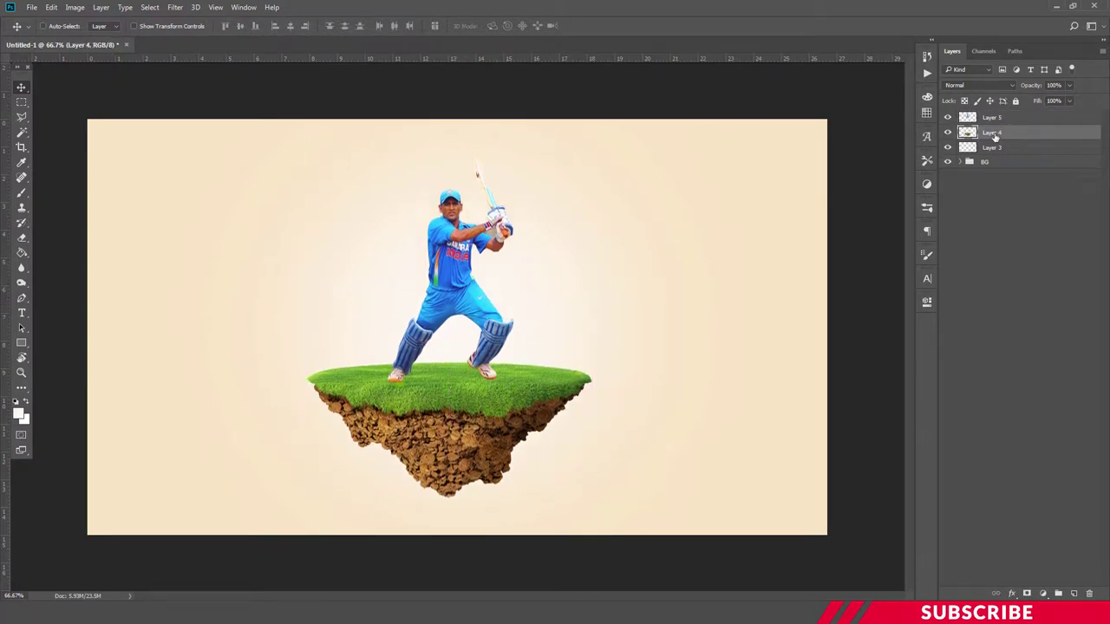
pyautogui.click(1003, 149)
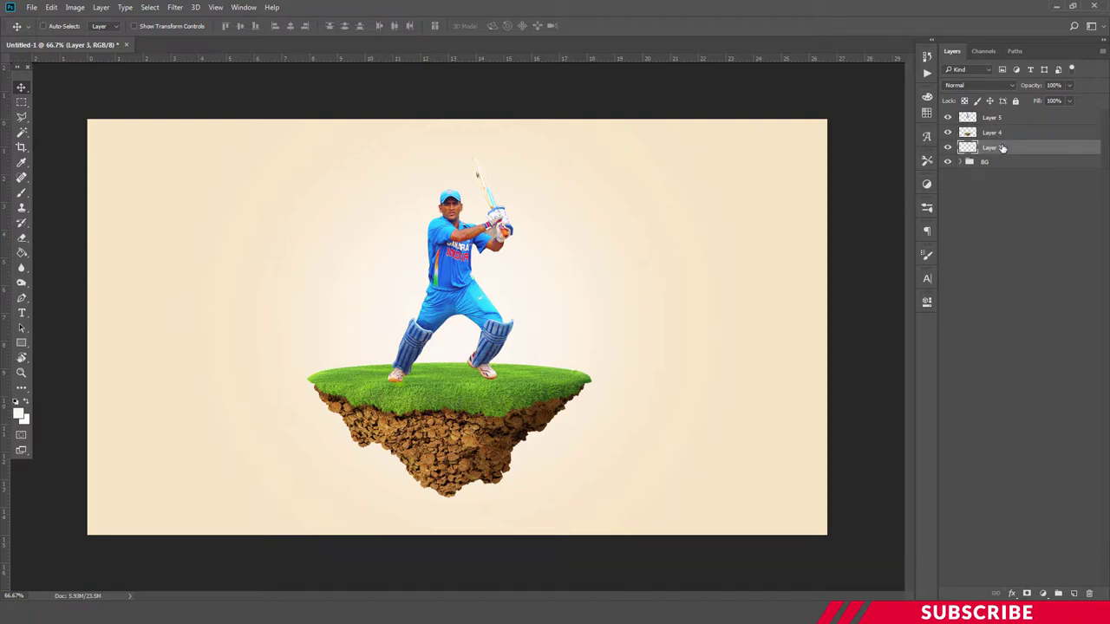
pyautogui.press('Delete')
# - Rename the island layer 'Land' and the cricketer layer 'Stock'
pyautogui.click(994, 134)
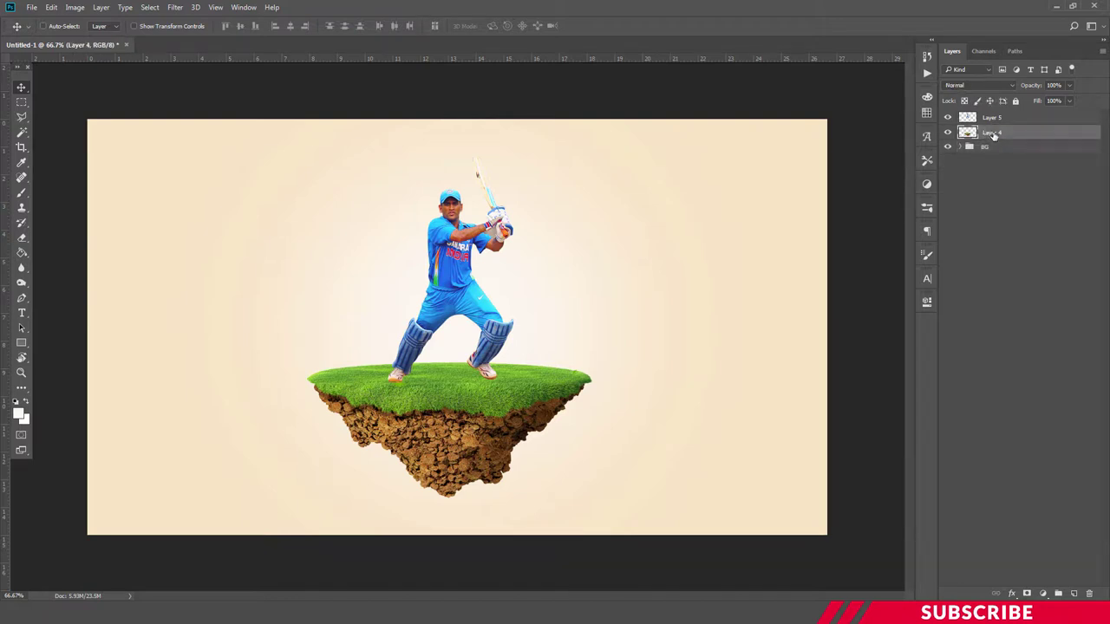
pyautogui.doubleClick(993, 133)
pyautogui.write('Land')
pyautogui.press('Return')
pyautogui.doubleClick(993, 118)
pyautogui.write('Stock')
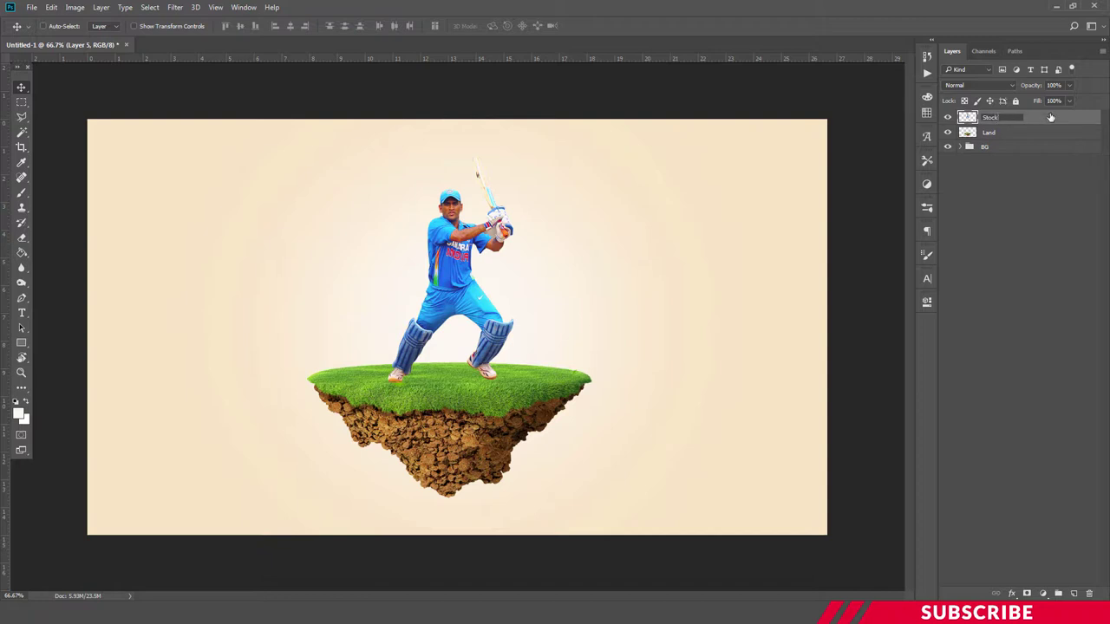
pyautogui.press('Return')
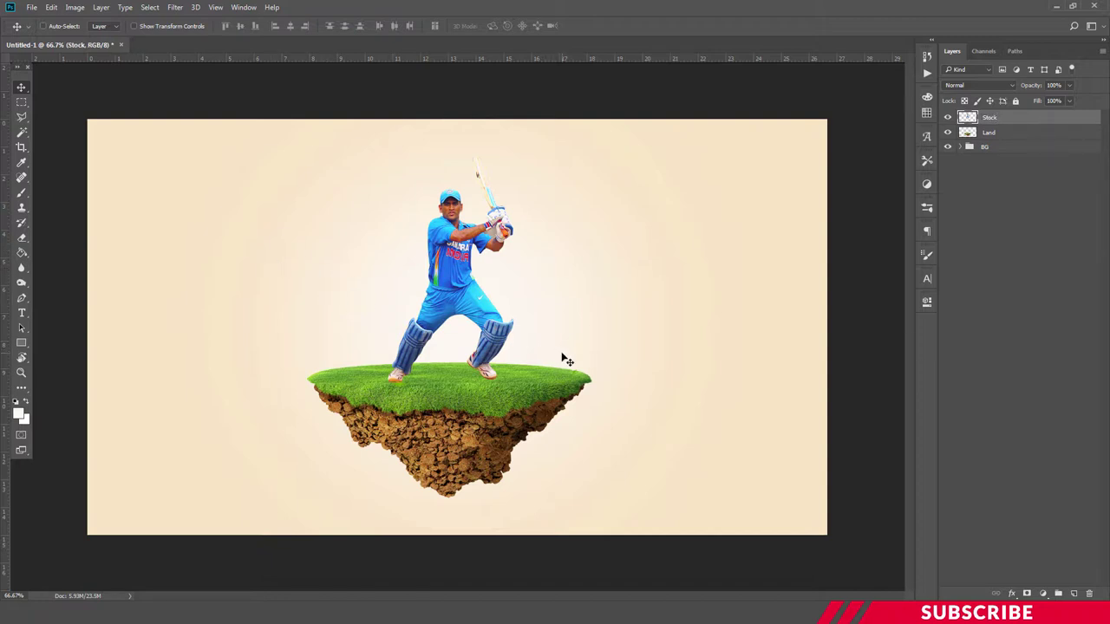
# - Add a new empty layer named 's1' above Land
pyautogui.click(999, 133)
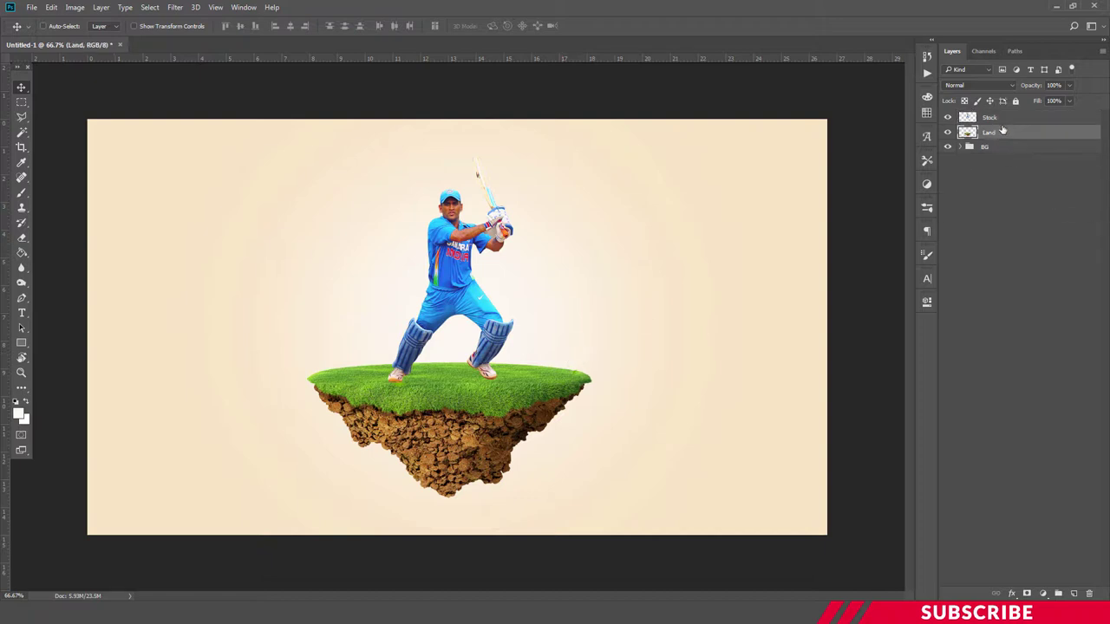
pyautogui.click(1073, 594)
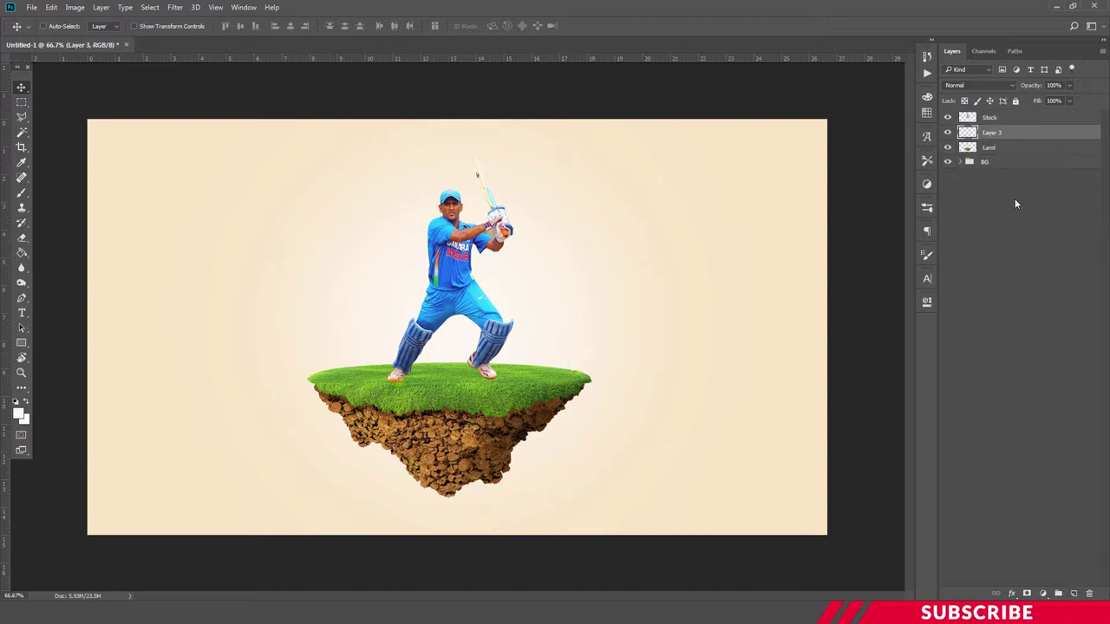
pyautogui.doubleClick(992, 133)
pyautogui.write('s1')
pyautogui.press('Return')
# - Set the background colour to black, choose the Soft Round Pressure Opacity brush, and dab left of the player
pyautogui.click(23, 418)
pyautogui.moveTo(872, 455); pyautogui.dragTo(619, 526)
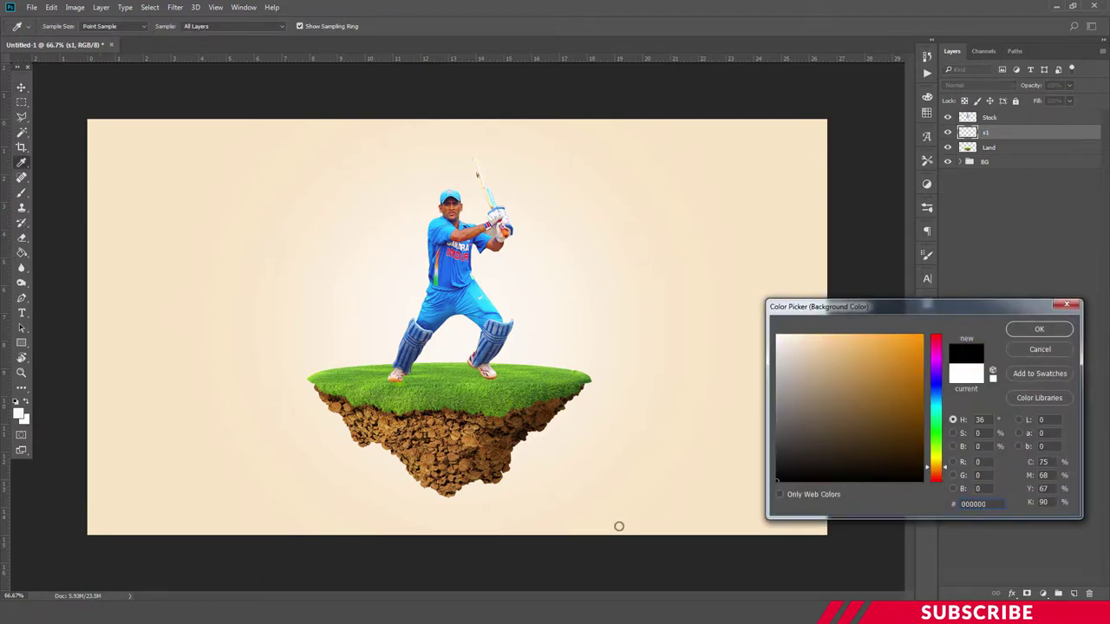
pyautogui.click(1039, 328)
pyautogui.press('v')
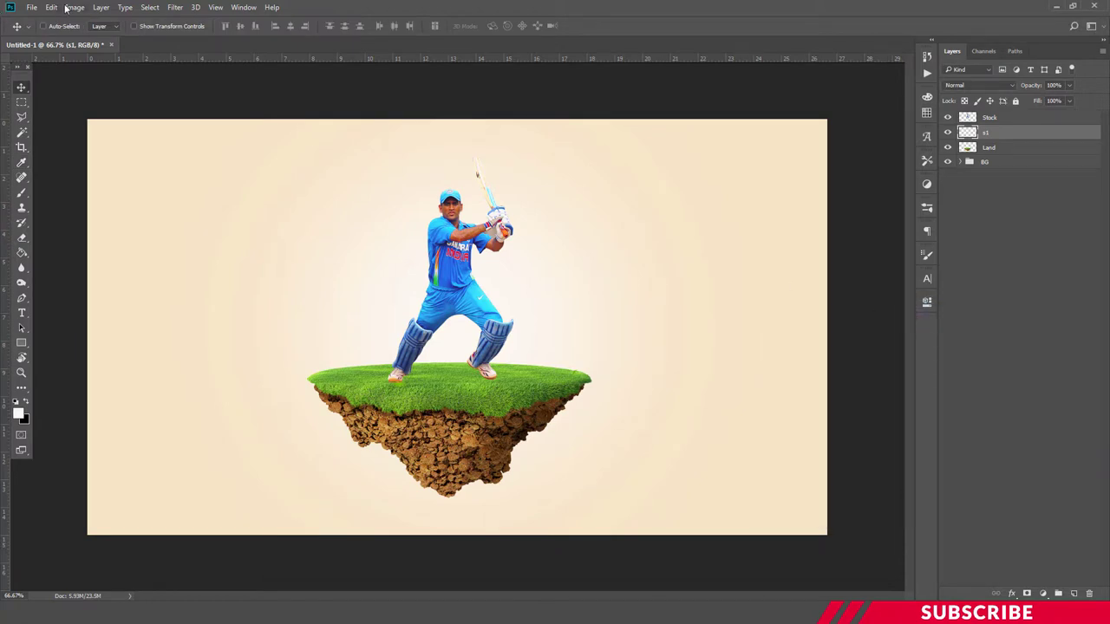
pyautogui.press('b')
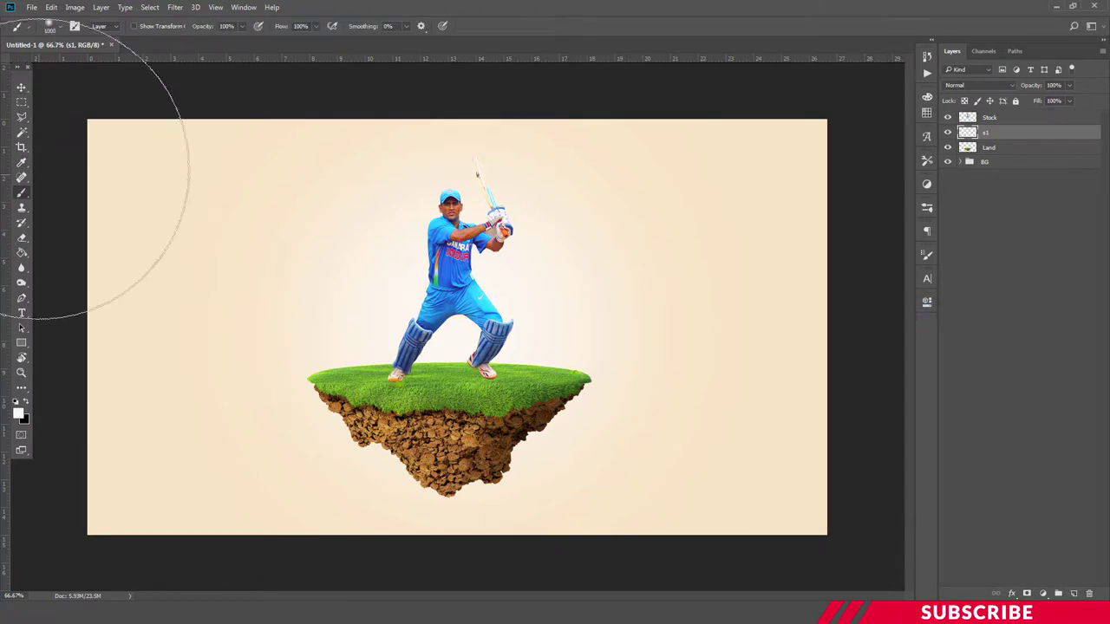
pyautogui.click(60, 28)
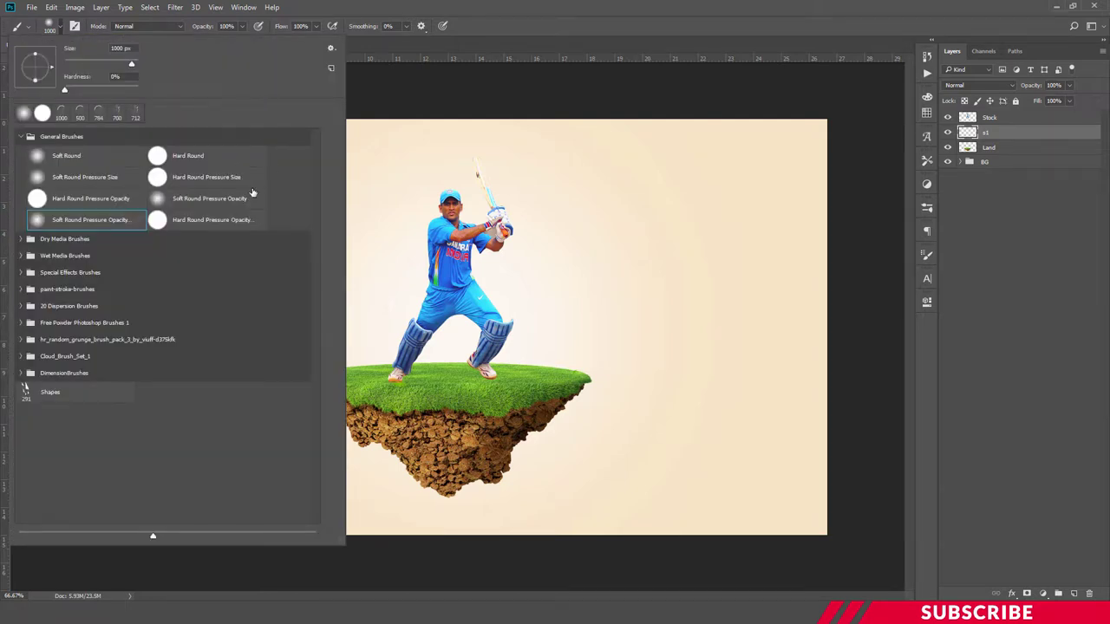
pyautogui.click(82, 221)
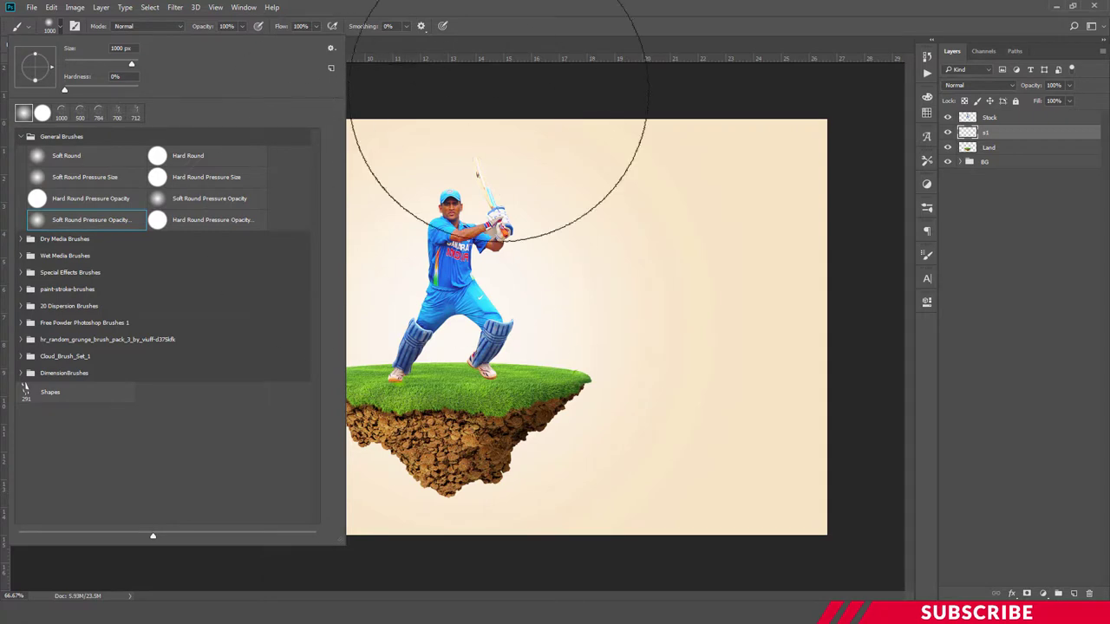
pyautogui.click(589, 29)
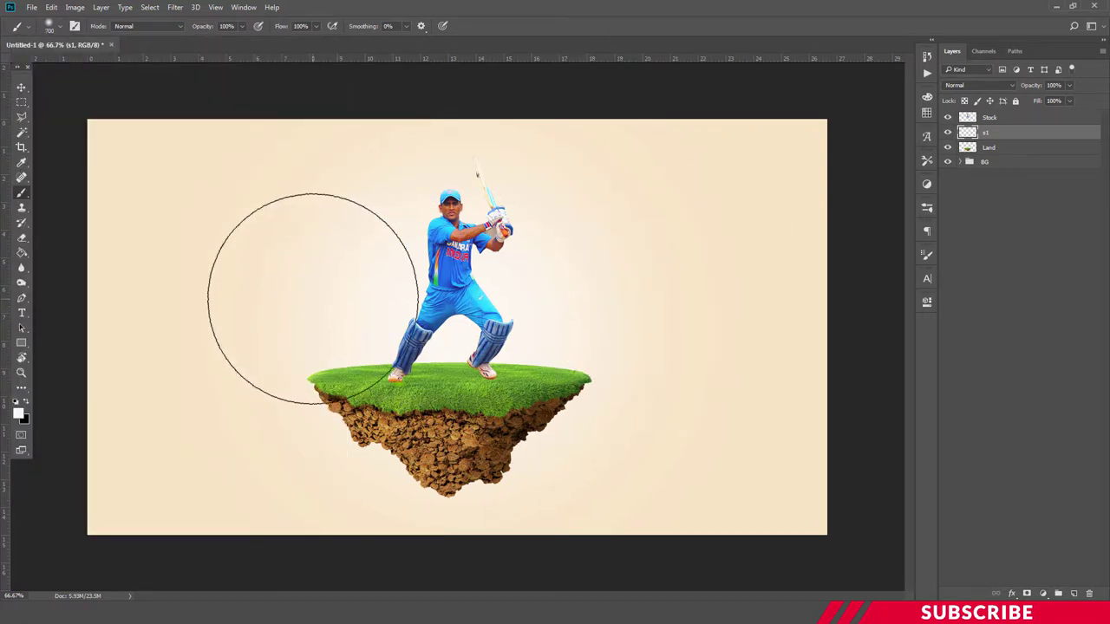
pyautogui.click(313, 298)
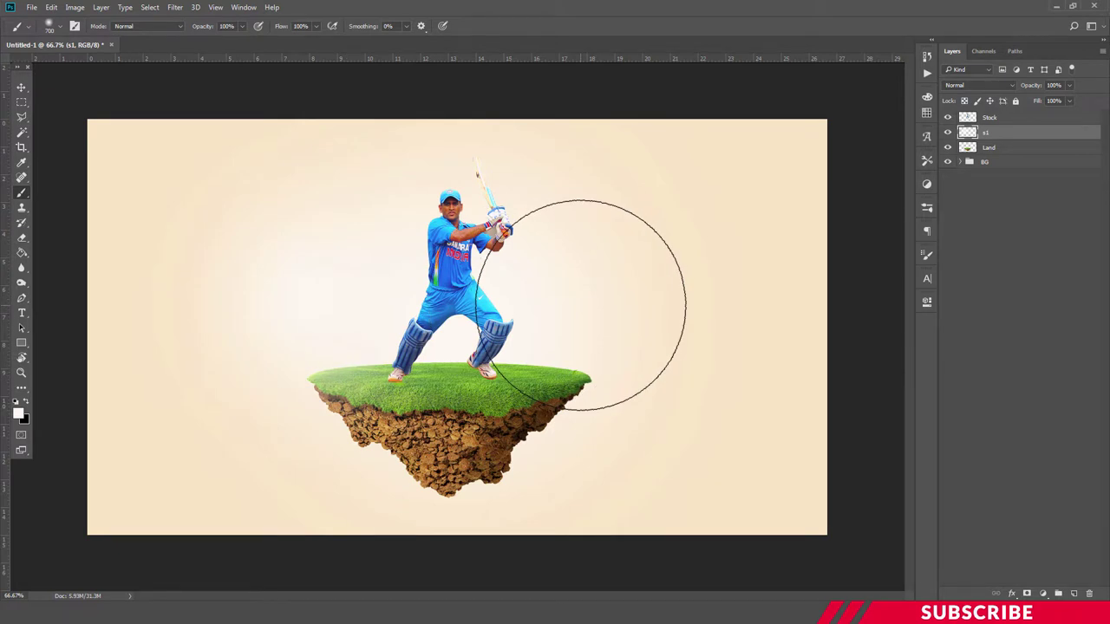
# - Paint a large soft black blob left of the player with a black foreground
pyautogui.click(17, 414)
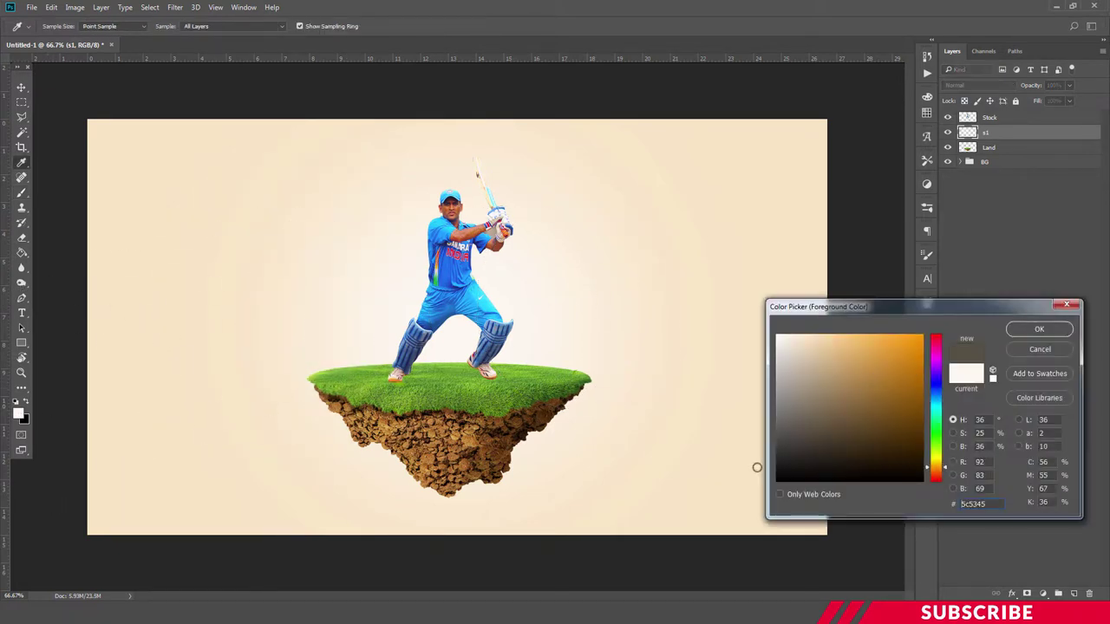
pyautogui.click(778, 480)
pyautogui.click(1032, 330)
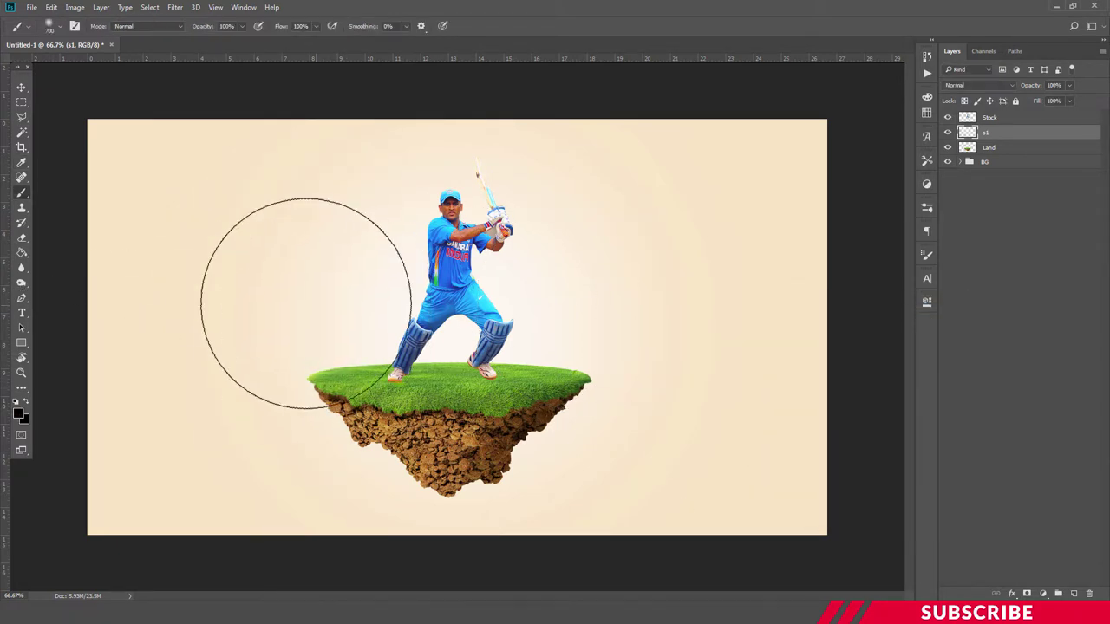
pyautogui.click(306, 304)
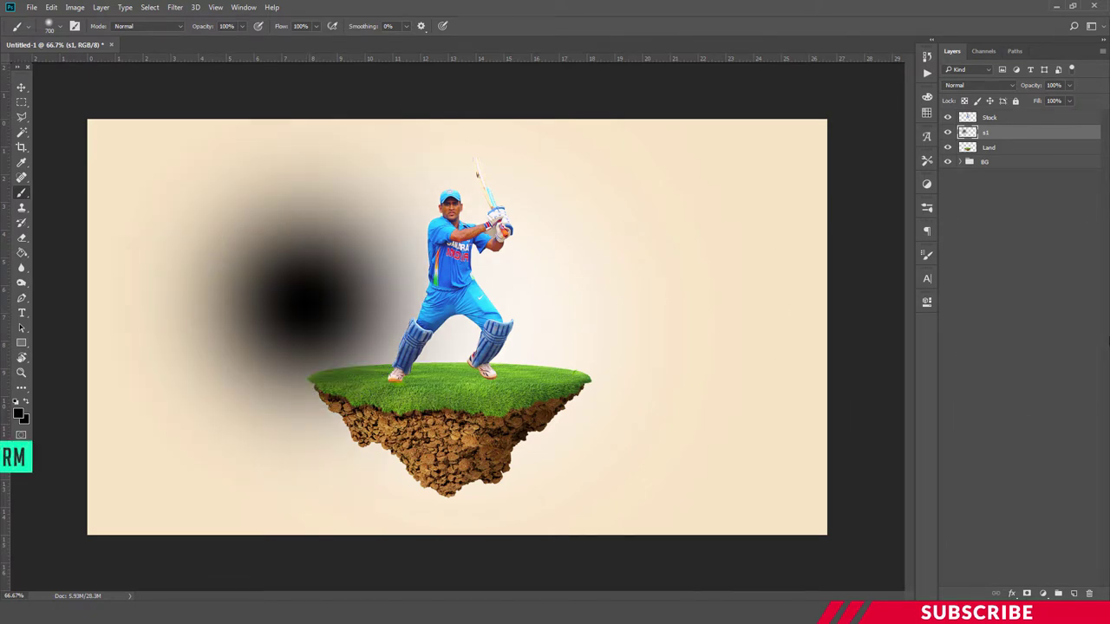
# - Squash the black blob into a thin, narrow oval shadow
pyautogui.hotkey('ctrl', 't')
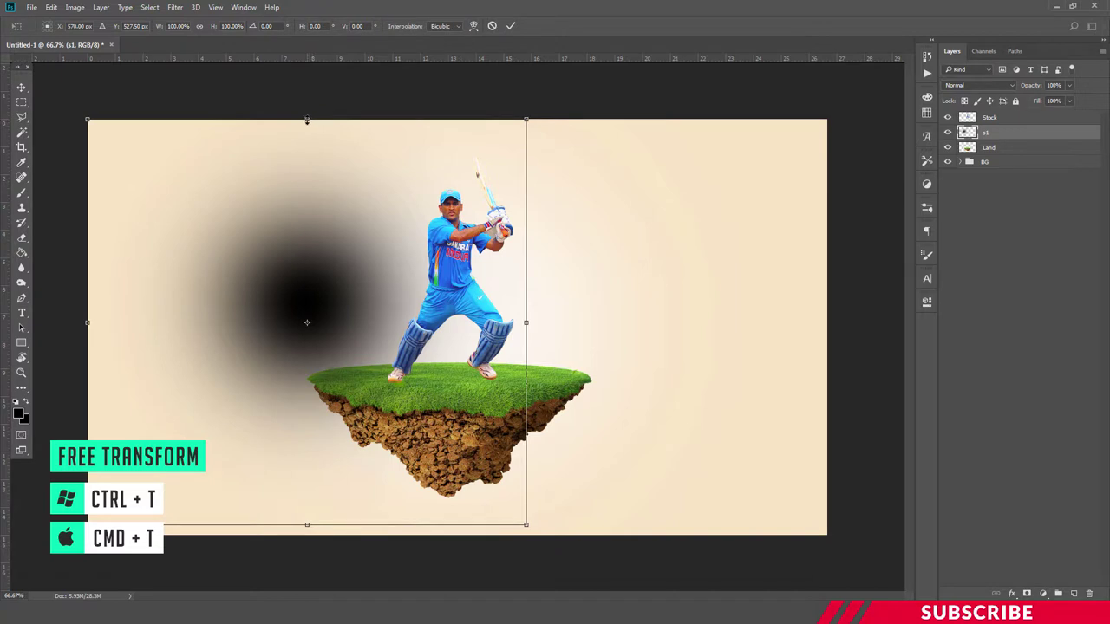
pyautogui.moveTo(307, 121); pyautogui.dragTo(323, 500)
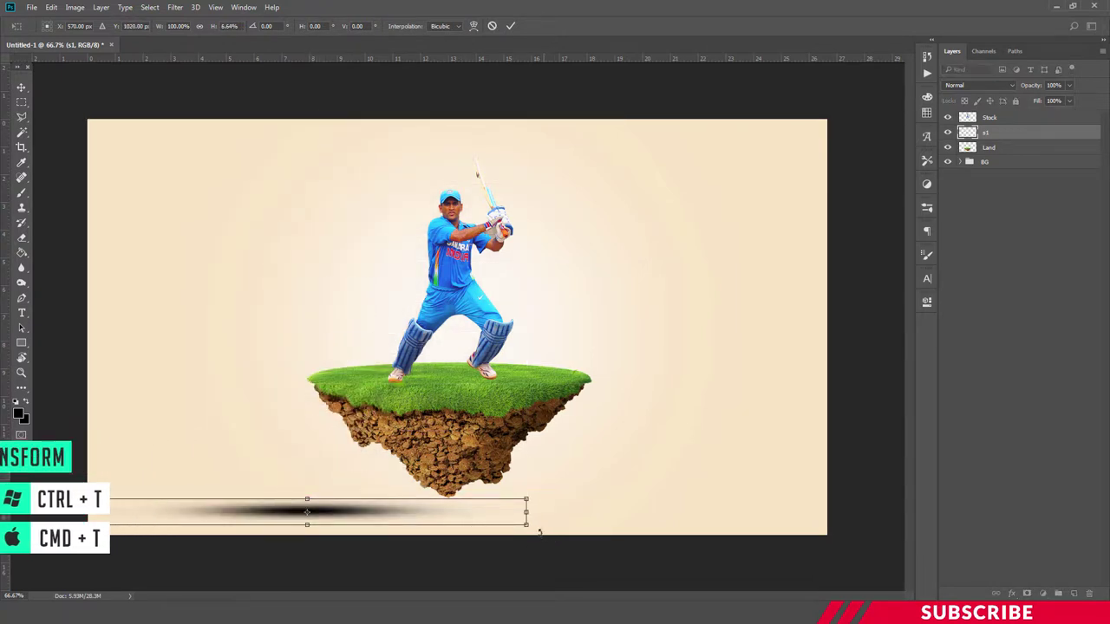
pyautogui.moveTo(530, 526)
pyautogui.mouseDown()
pyautogui.moveTo(304, 506)
pyautogui.moveTo(285, 515)
pyautogui.mouseUp()
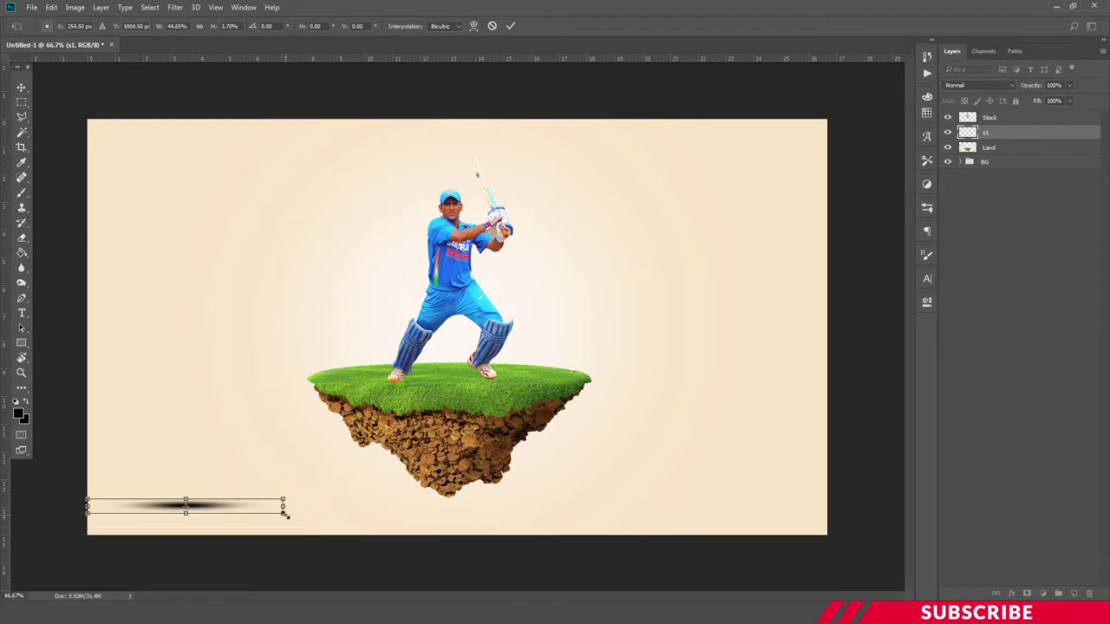
pyautogui.press('Return')
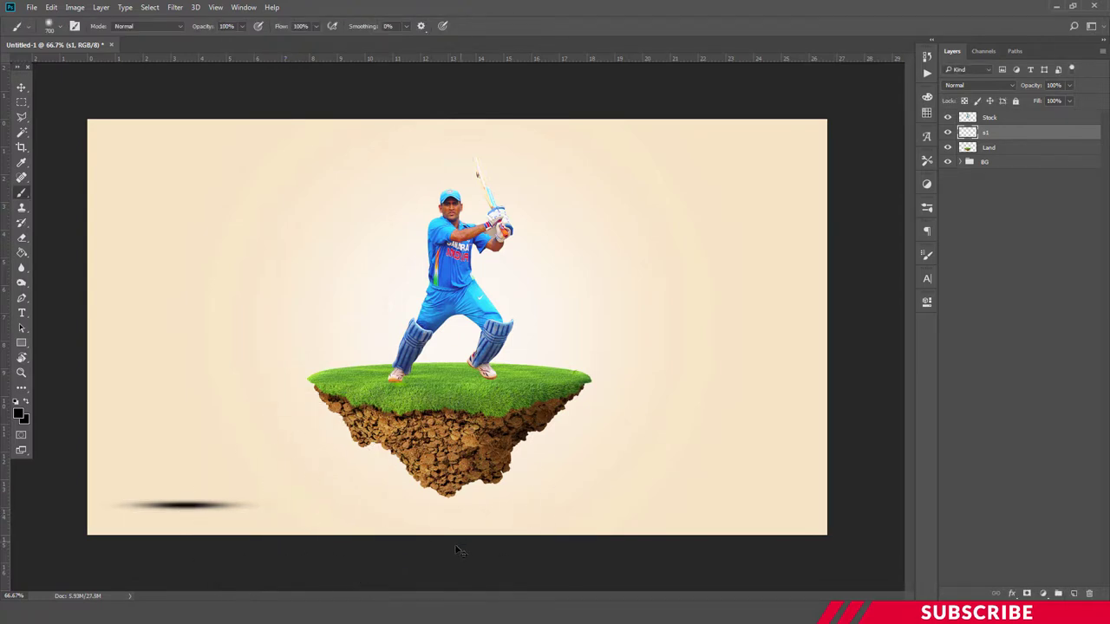
pyautogui.hotkey('ctrl', 't')
pyautogui.moveTo(271, 516); pyautogui.dragTo(203, 511)
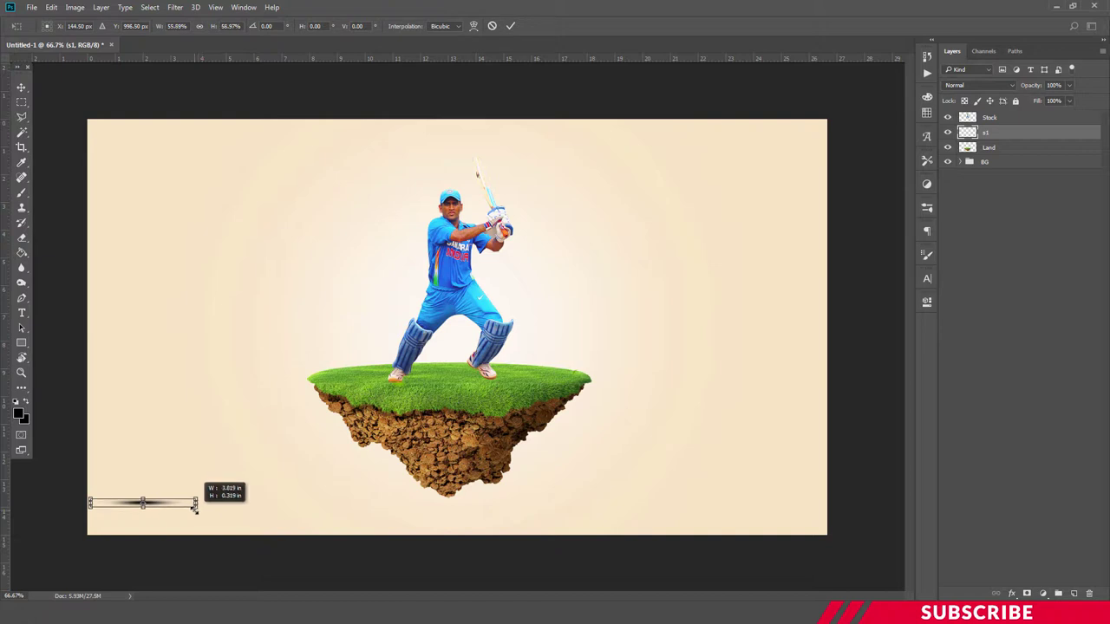
pyautogui.press('Return')
# - Move the flattened shadow under the batsman's feet
pyautogui.press('b')
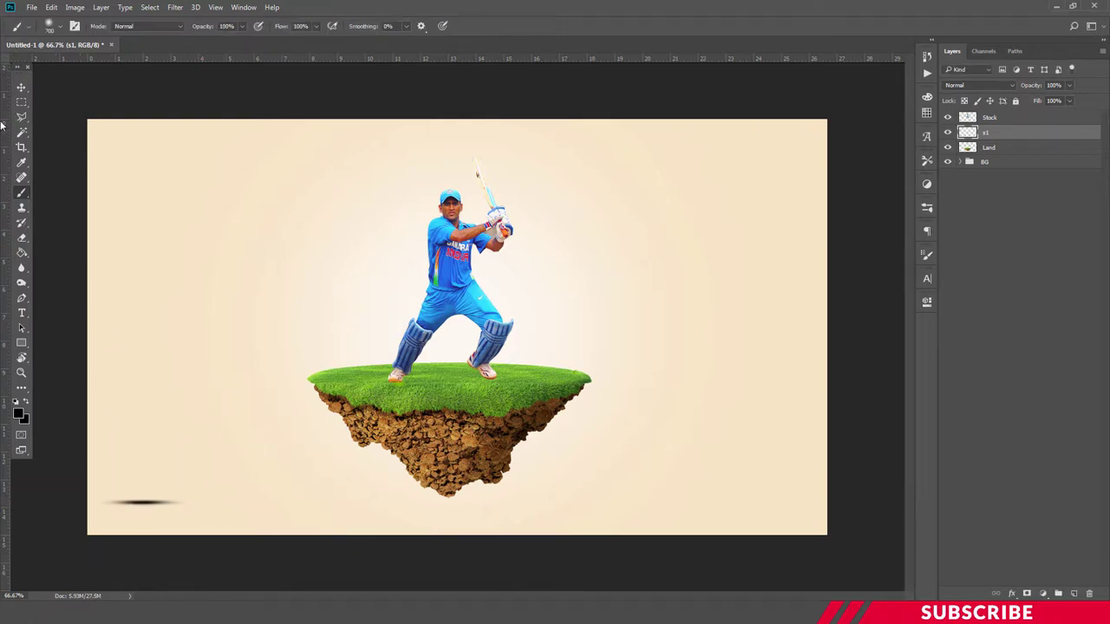
pyautogui.click(22, 87)
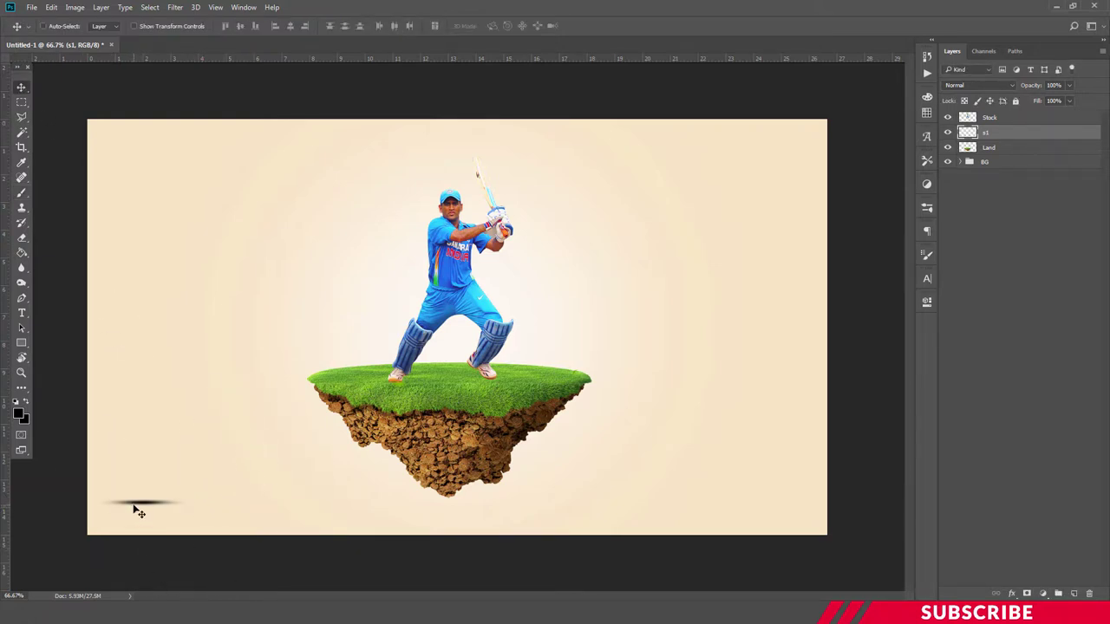
pyautogui.moveTo(137, 505)
pyautogui.mouseDown()
pyautogui.moveTo(435, 376)
pyautogui.moveTo(458, 405)
pyautogui.mouseUp()
# - Duplicate the s1 foot shadow as layer s2 and shift it under the batsman's feet
pyautogui.press('ctrl')
pyautogui.hotkey('ctrl', 'j')
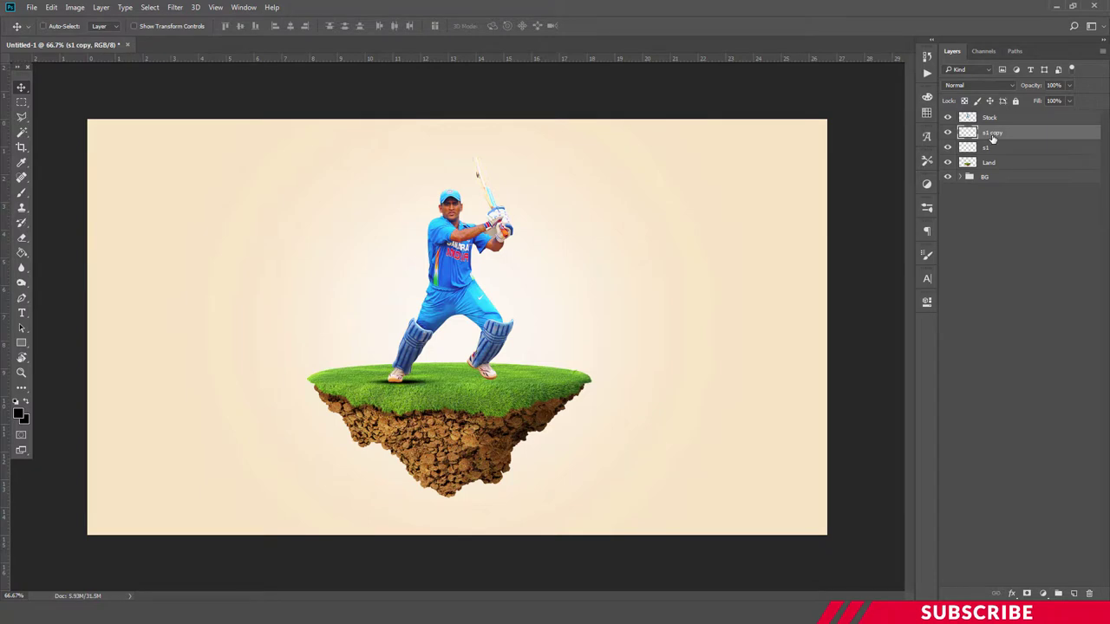
pyautogui.doubleClick(993, 135)
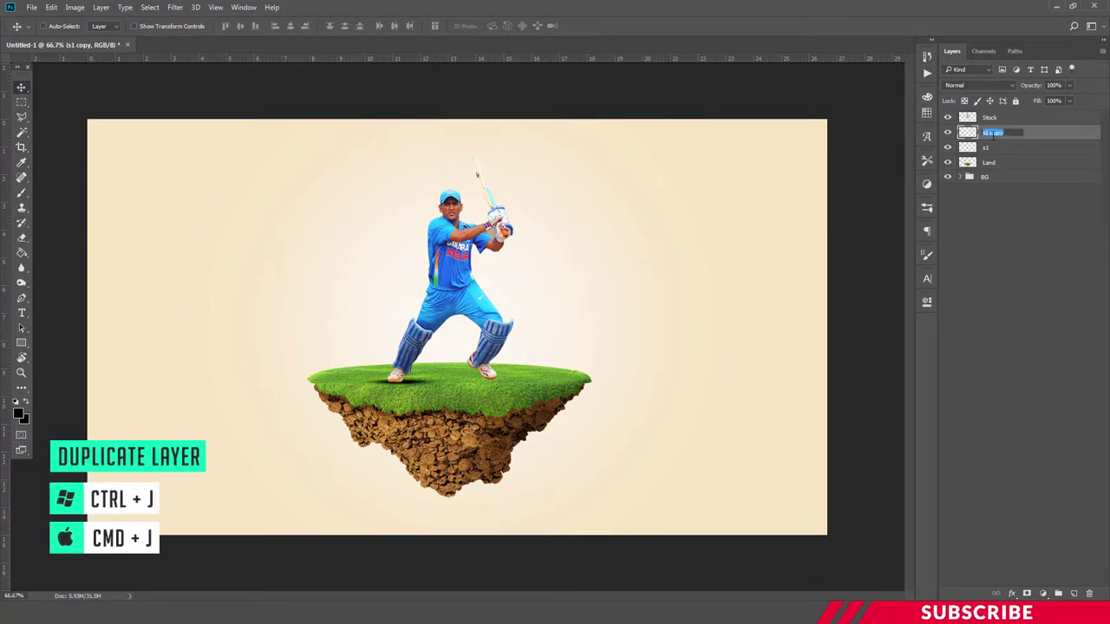
pyautogui.write('s2')
pyautogui.press('Return')
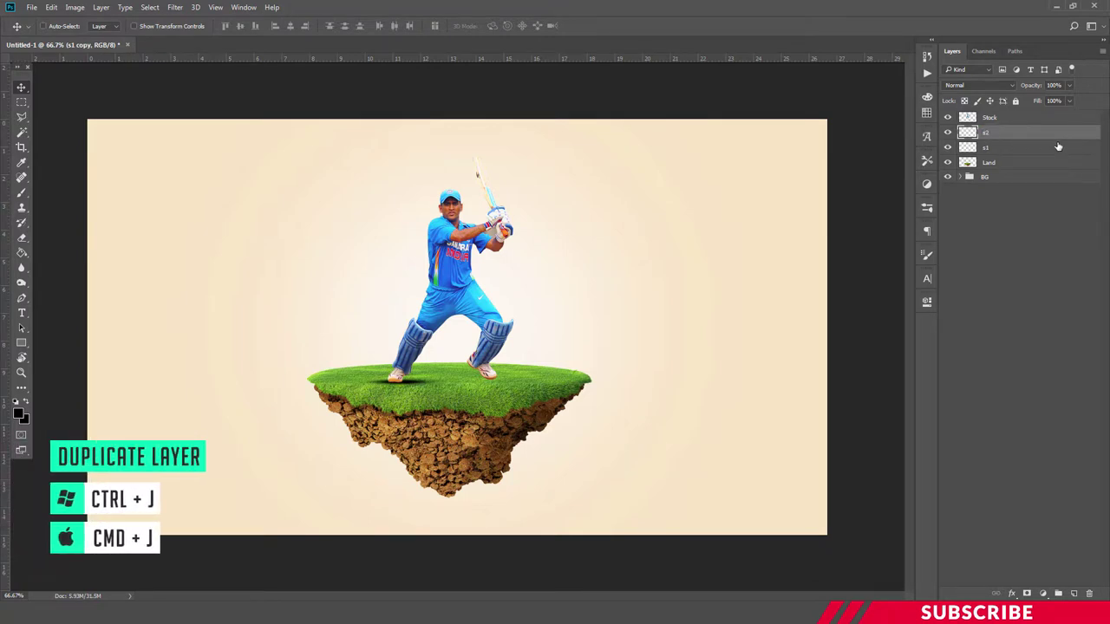
pyautogui.moveTo(402, 406); pyautogui.dragTo(488, 373)
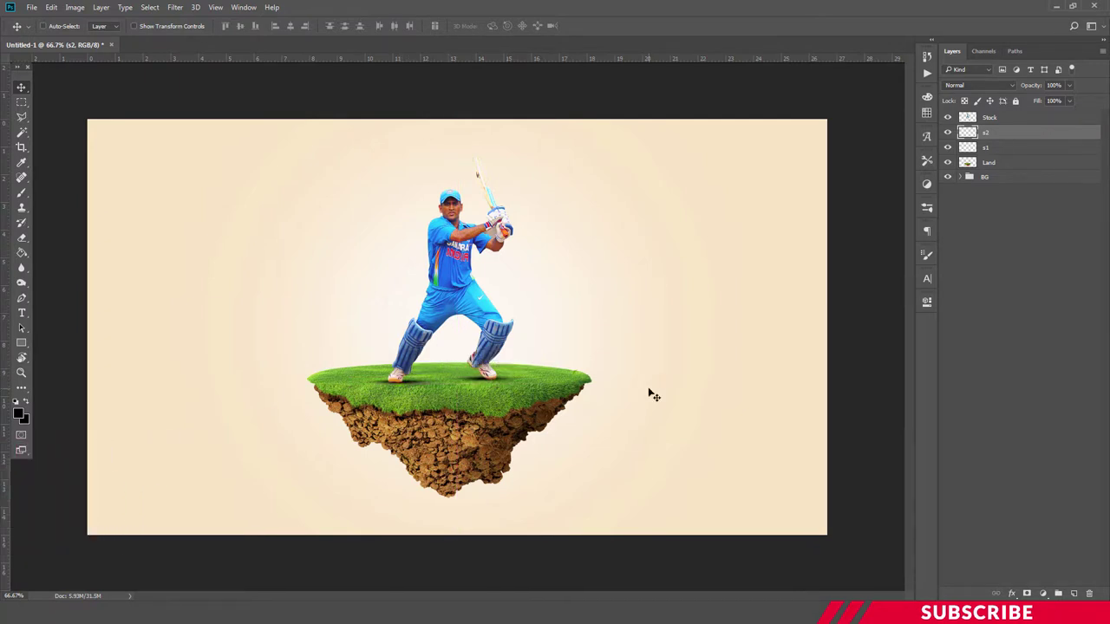
# - Toggle the s1 and s2 shadow layers off and on to compare the darker shadow
pyautogui.click(948, 147)
pyautogui.click(948, 133)
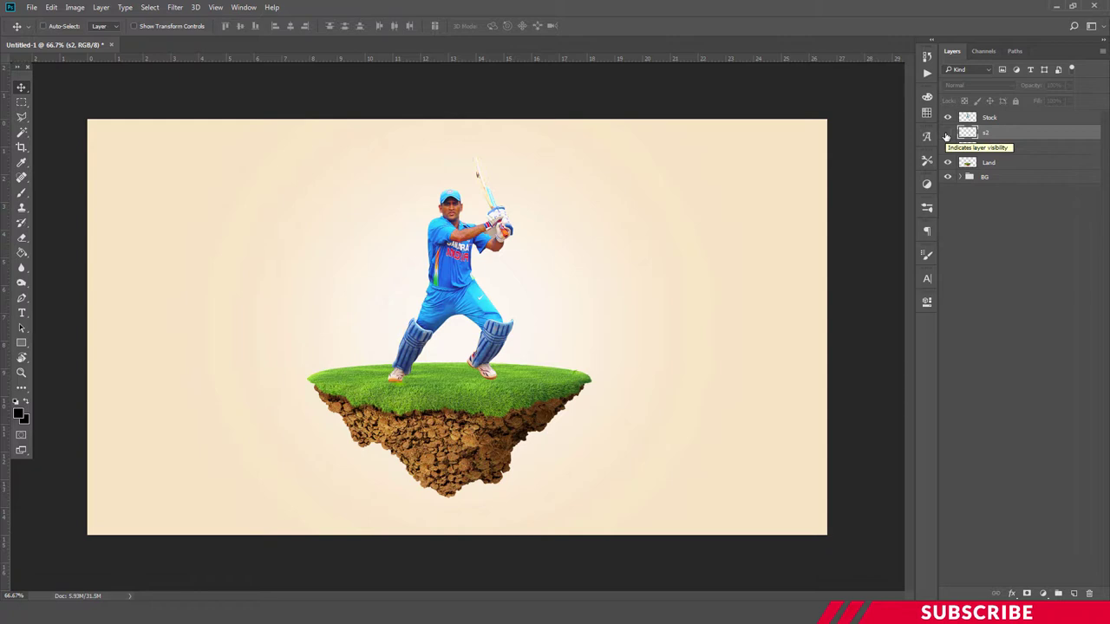
pyautogui.click(948, 132)
pyautogui.click(948, 147)
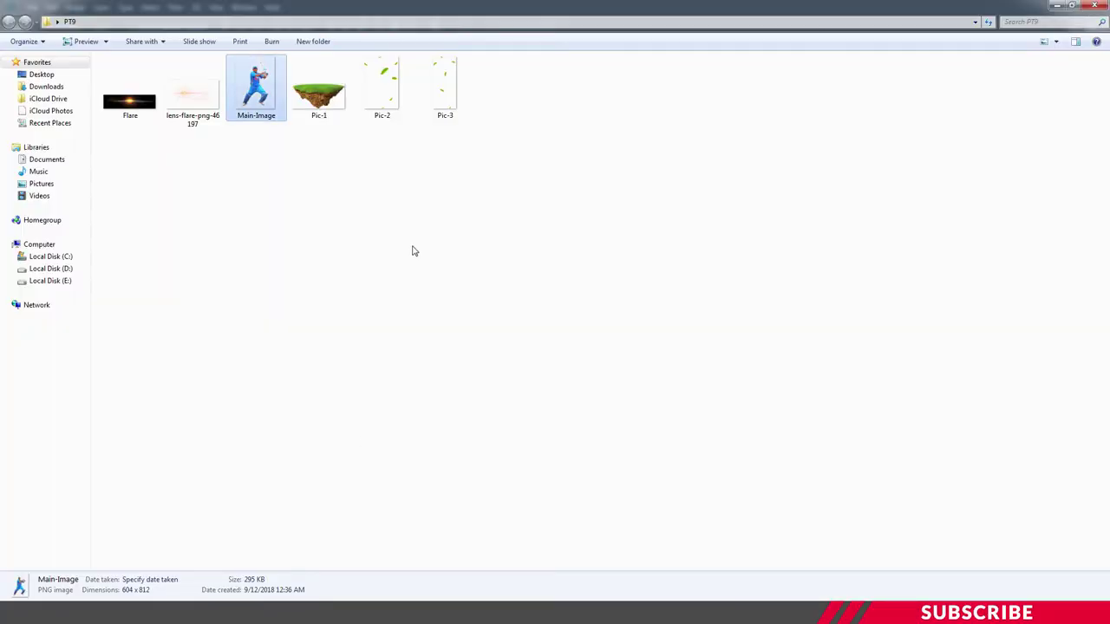
# - Open Pic-2.png from Explorer in Adobe Photoshop CC 2018
pyautogui.click(381, 87)
pyautogui.rightClick(382, 91)
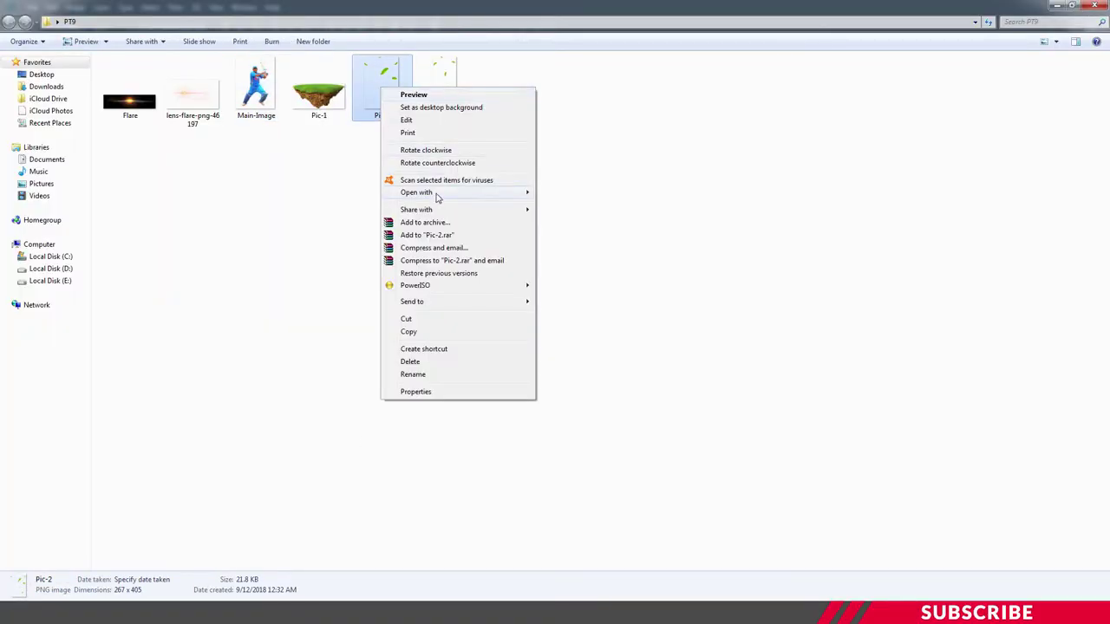
pyautogui.click(558, 192)
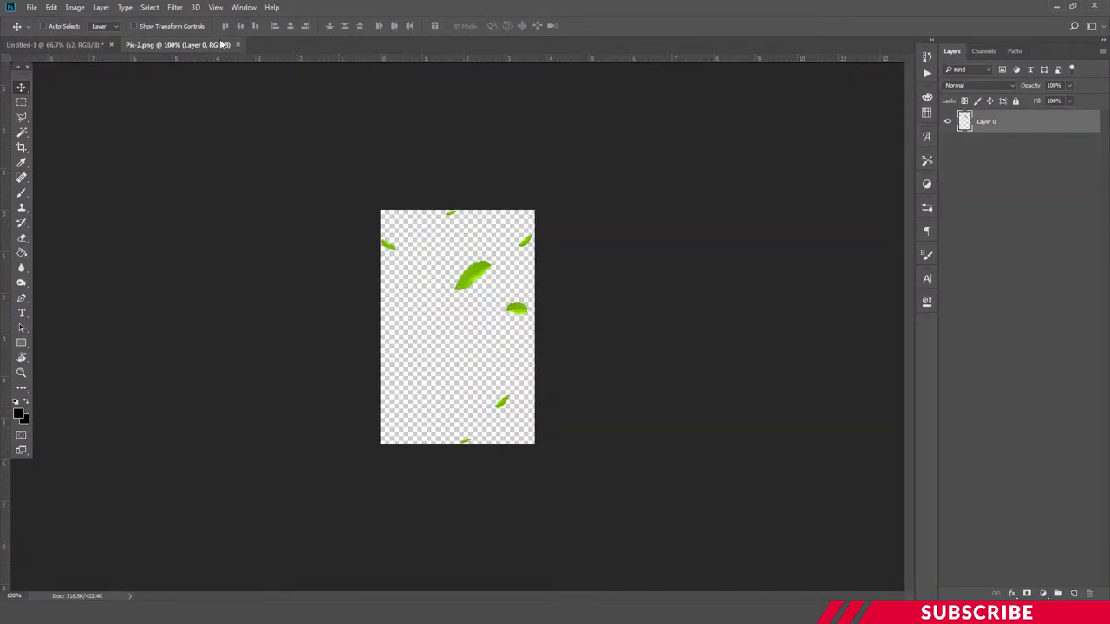
# - Copy the Pic-2 leaves into Untitled-1 as layer l1, placed right of the batsman
pyautogui.moveTo(228, 43)
pyautogui.mouseDown()
pyautogui.moveTo(233, 79)
pyautogui.moveTo(826, 87)
pyautogui.mouseUp()
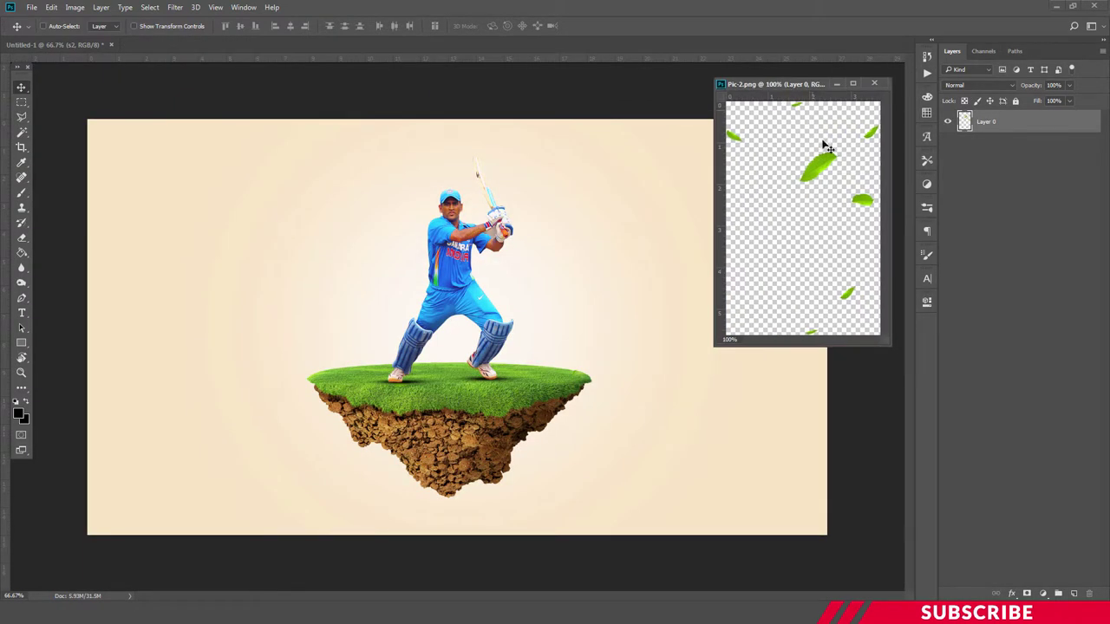
pyautogui.moveTo(775, 202); pyautogui.dragTo(550, 263)
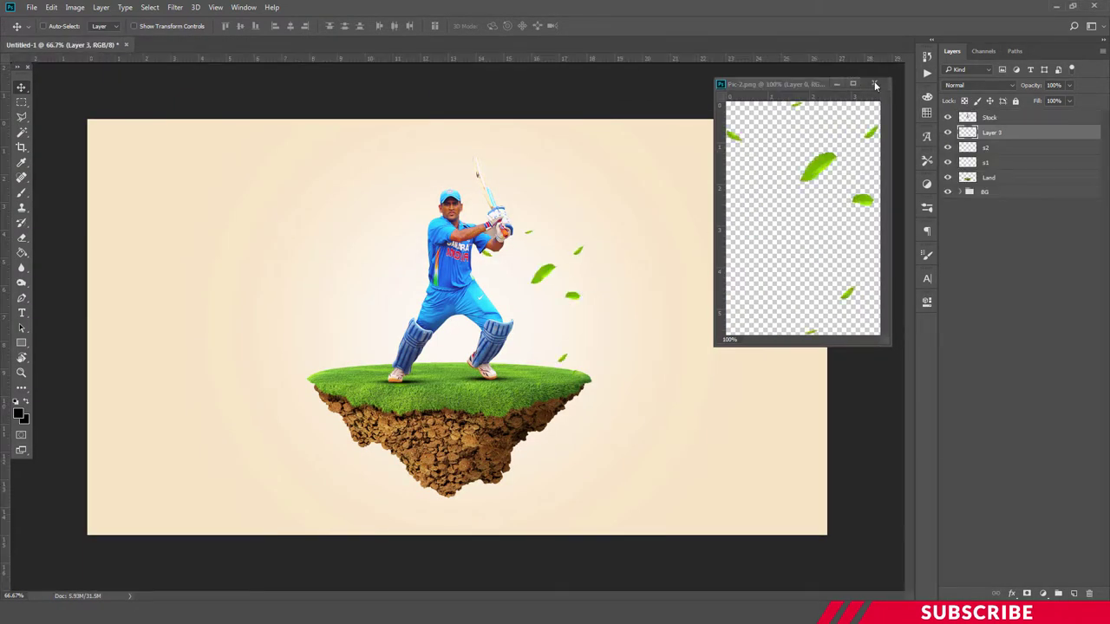
pyautogui.click(874, 82)
pyautogui.doubleClick(993, 132)
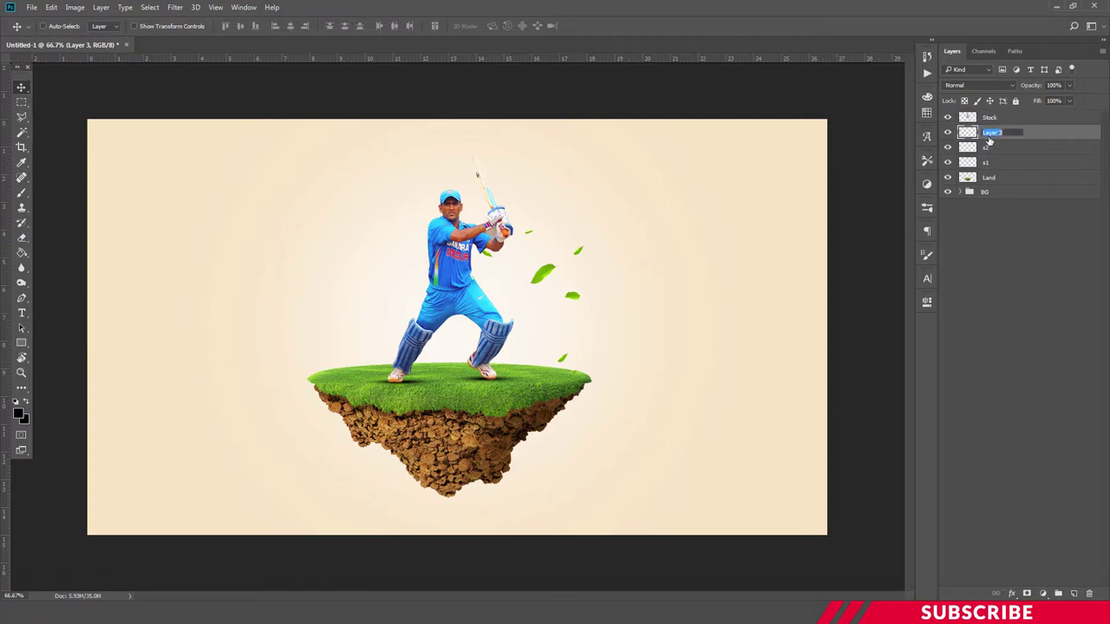
pyautogui.write('l1')
pyautogui.press('Return')
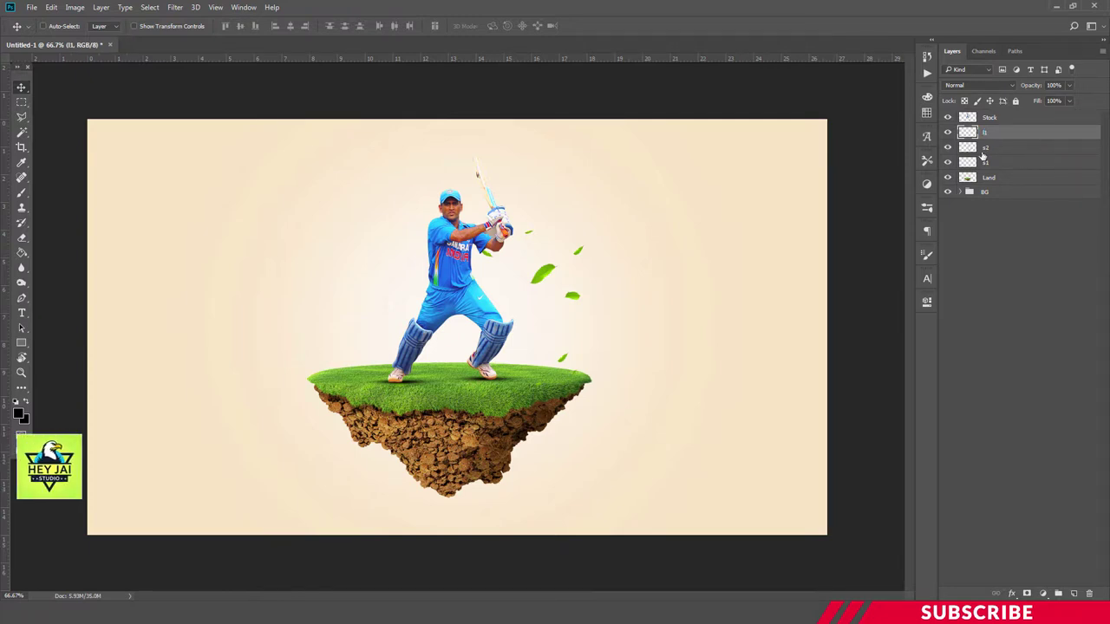
pyautogui.moveTo(536, 292)
pyautogui.mouseDown()
pyautogui.moveTo(659, 346)
pyautogui.moveTo(582, 350)
pyautogui.mouseUp()
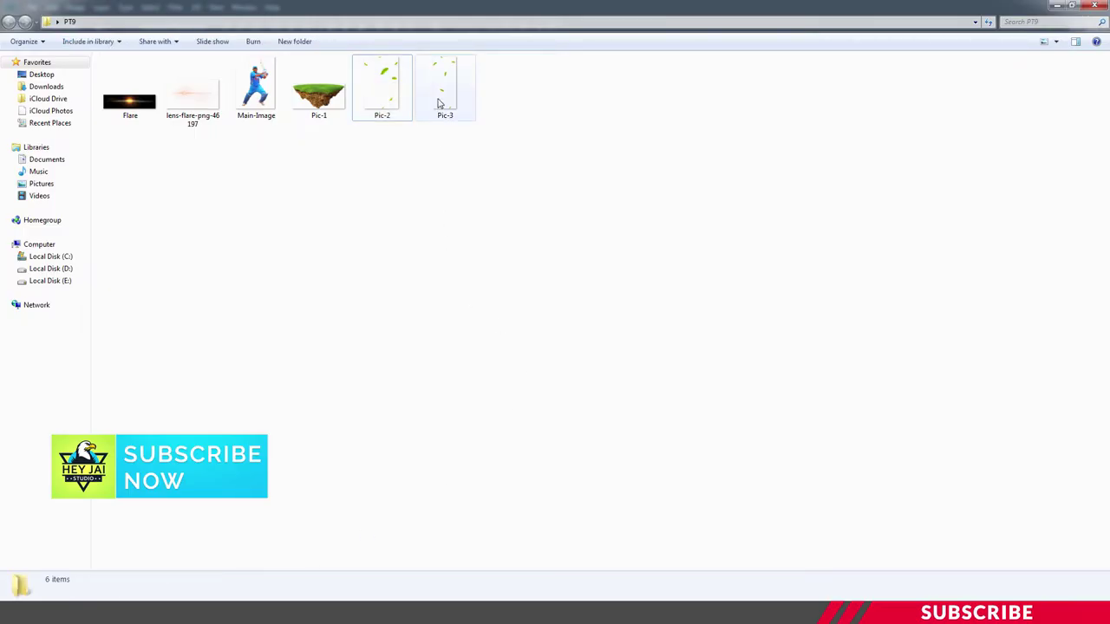
# - Open Pic-3.png from Explorer with Photoshop
pyautogui.click(439, 103)
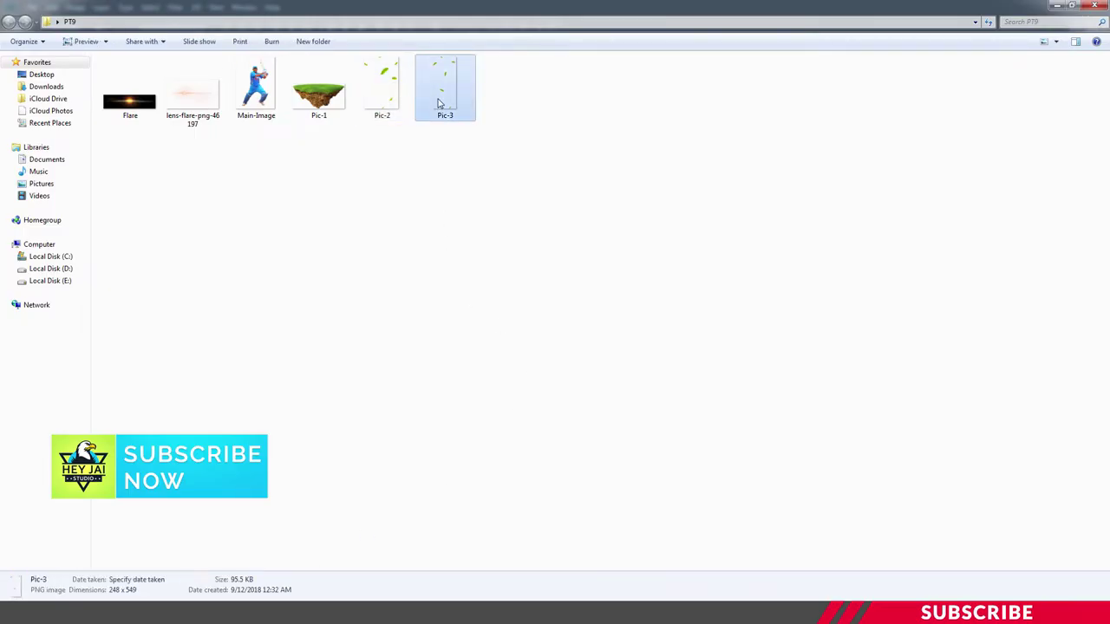
pyautogui.rightClick(439, 102)
pyautogui.moveTo(474, 204)
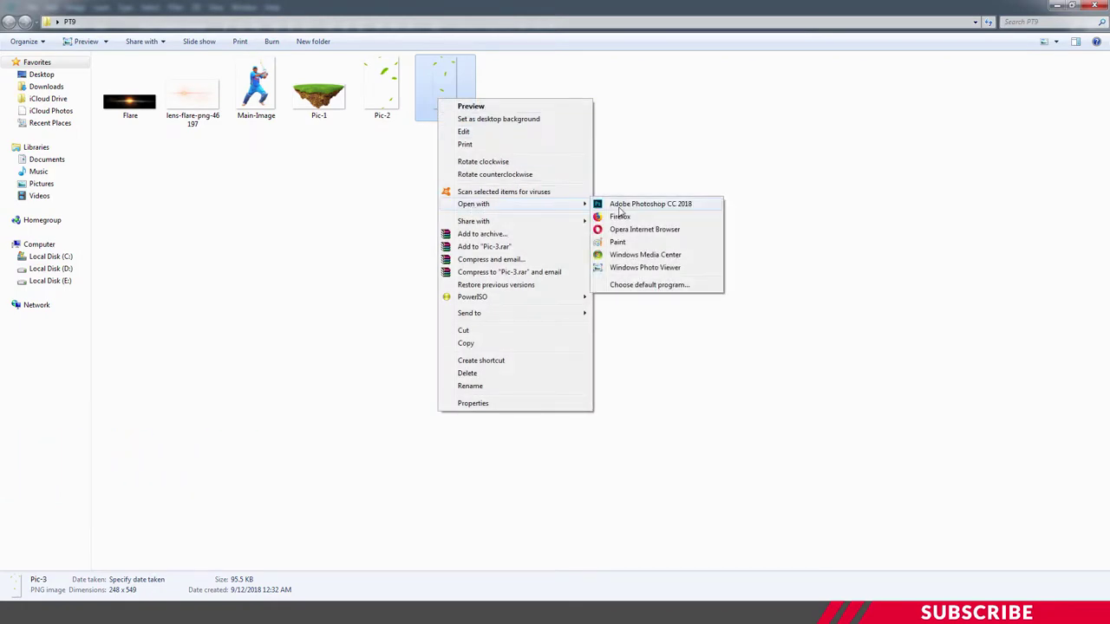
pyautogui.click(619, 206)
# - Copy the Pic-3 leaves into Untitled-1 and place them on the batsman's left
pyautogui.moveTo(212, 48)
pyautogui.mouseDown()
pyautogui.moveTo(193, 58)
pyautogui.moveTo(466, 73)
pyautogui.mouseUp()
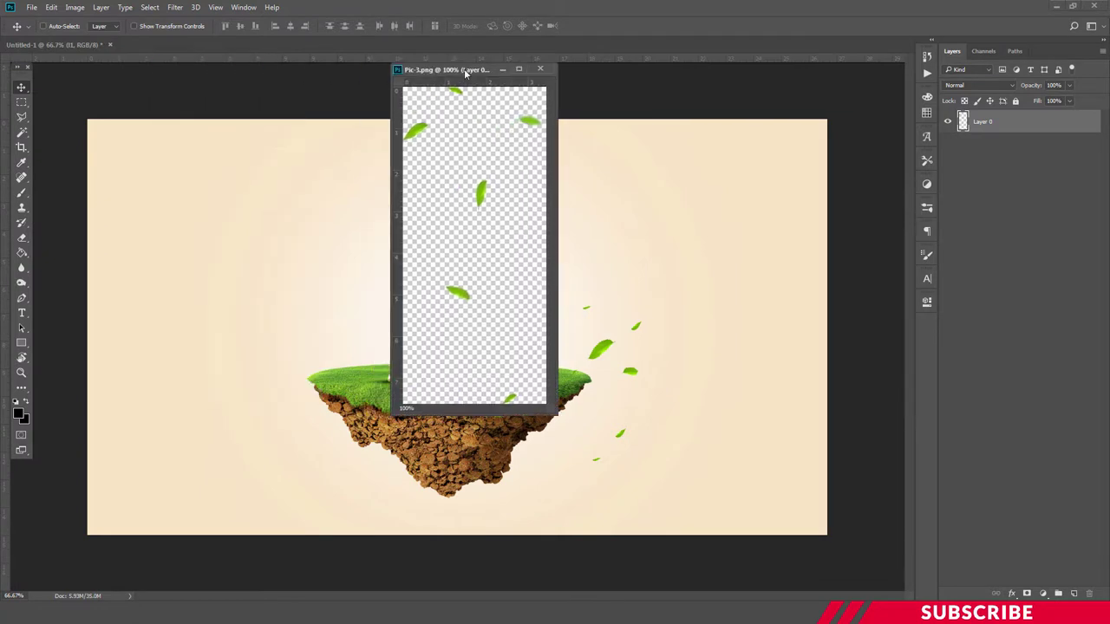
pyautogui.moveTo(511, 139); pyautogui.dragTo(293, 321)
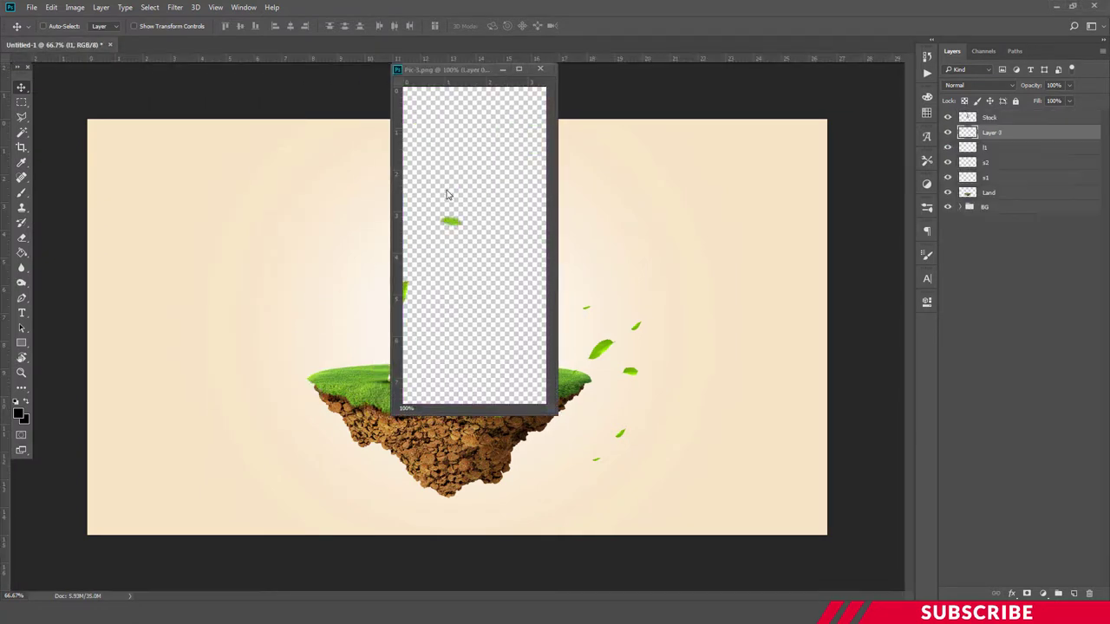
pyautogui.click(540, 70)
pyautogui.moveTo(269, 411); pyautogui.dragTo(297, 457)
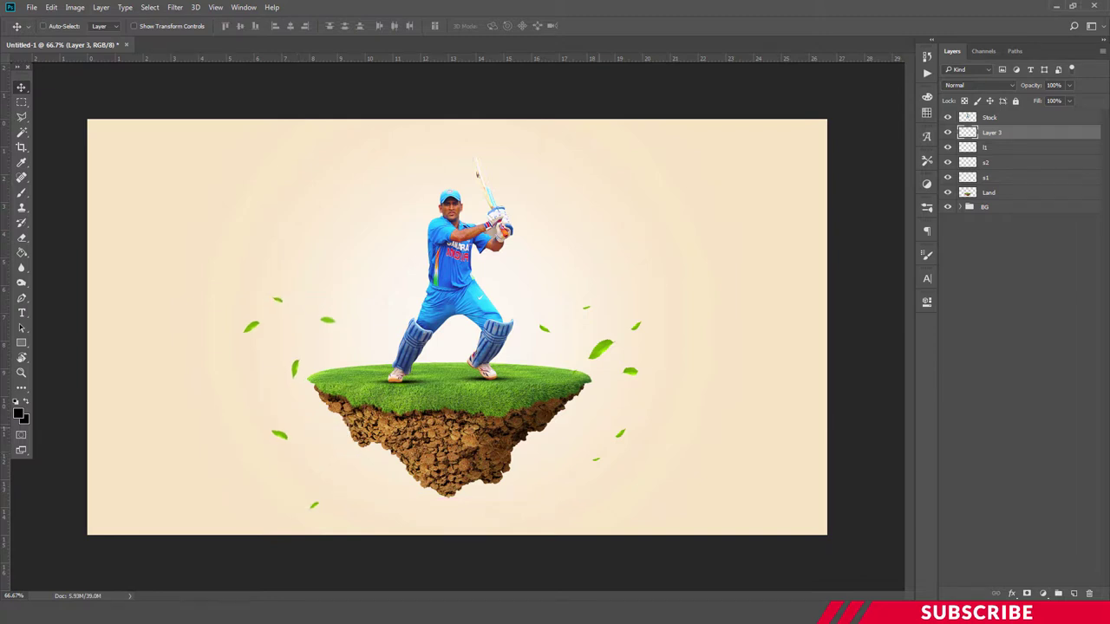
# - Rename the new leaves layer l2 and add an empty layer above it
pyautogui.doubleClick(992, 132)
pyautogui.press('BackSpace')
pyautogui.click(1062, 138)
pyautogui.click(1073, 595)
# - Rename Layer 3 to t1 and set the foreground colour to red #eb1e2d
pyautogui.doubleClick(991, 132)
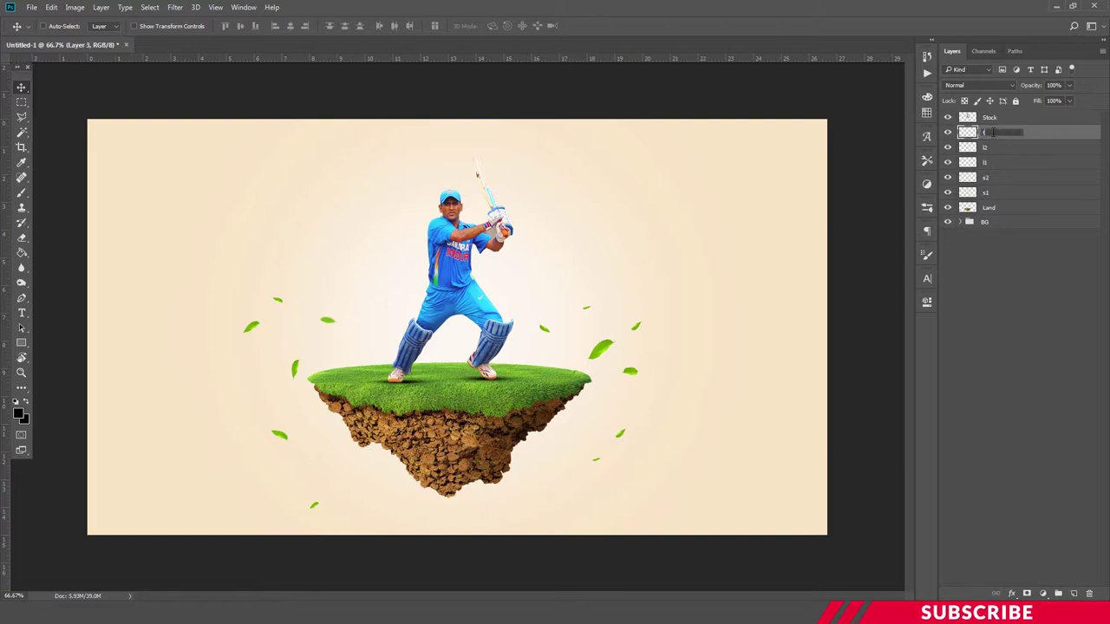
pyautogui.press('Return')
pyautogui.click(19, 417)
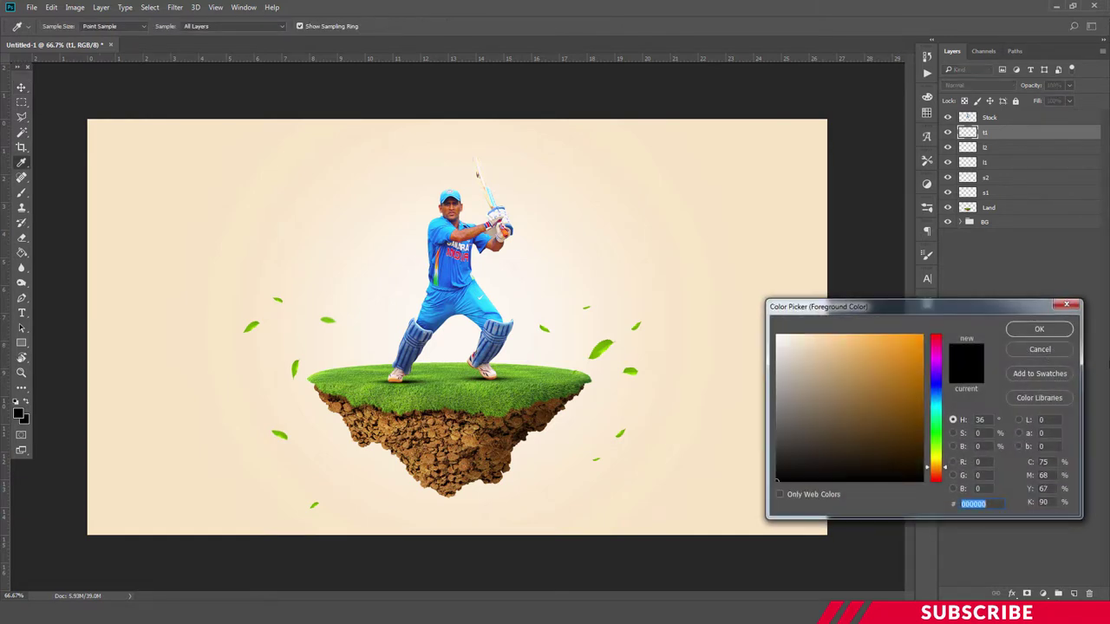
pyautogui.moveTo(942, 355); pyautogui.dragTo(931, 338)
pyautogui.click(904, 346)
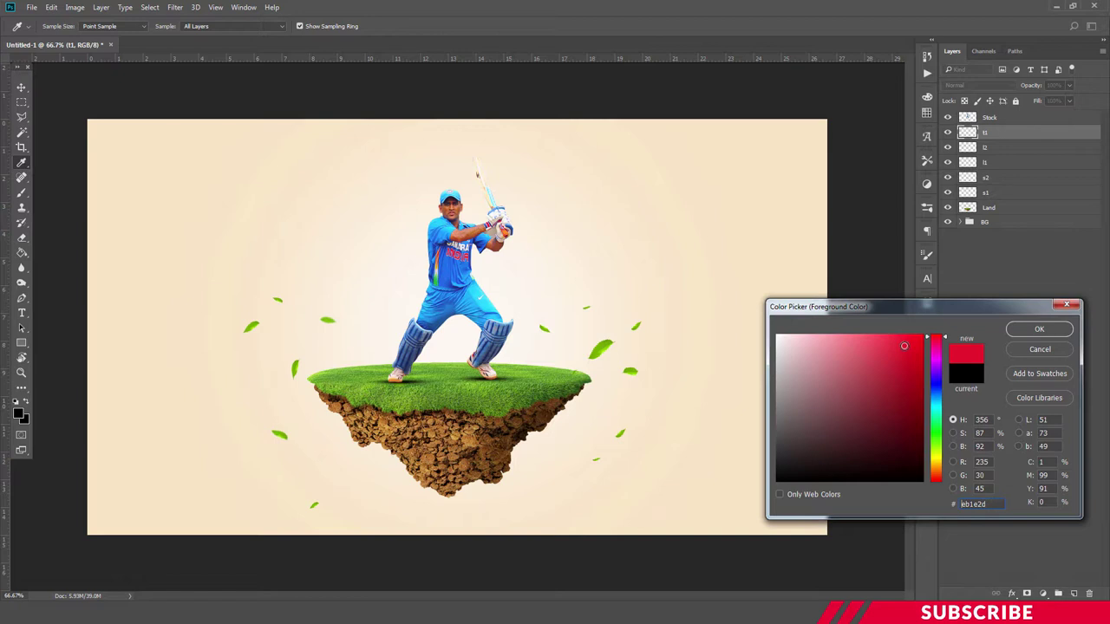
pyautogui.click(1021, 330)
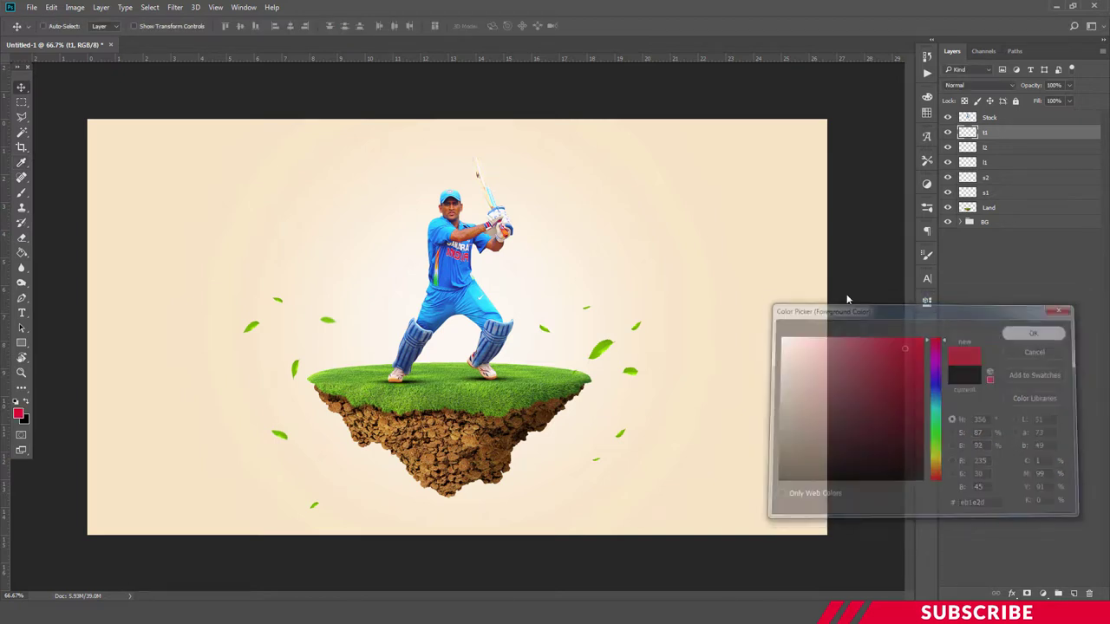
pyautogui.press('v')
pyautogui.press('t')
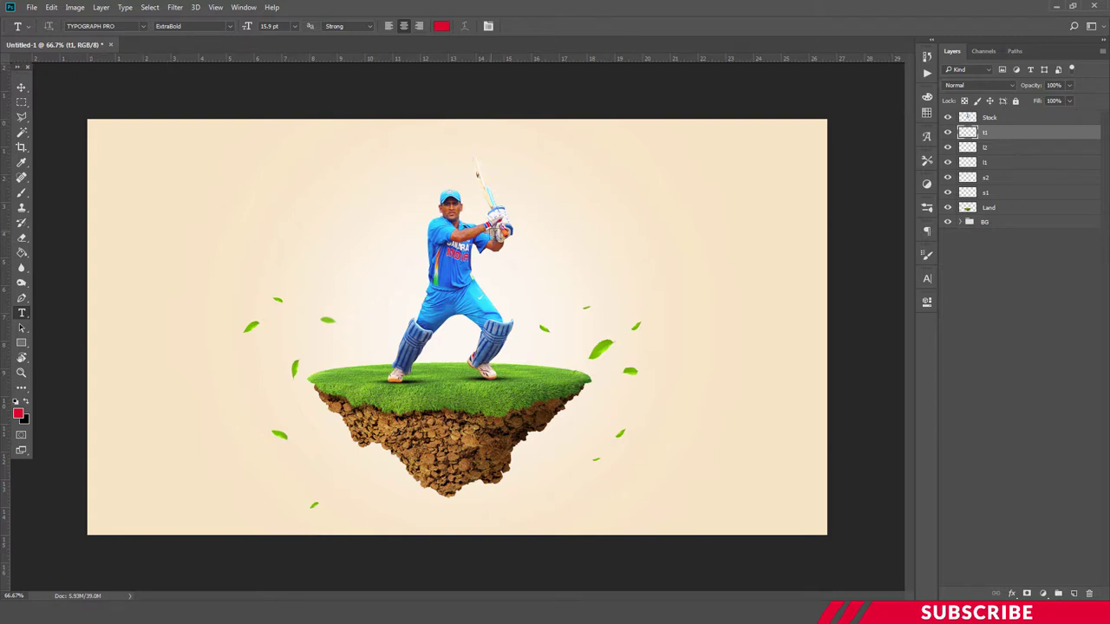
# - Type the red text 'DHONI' to the right of the batsman
pyautogui.click(524, 245)
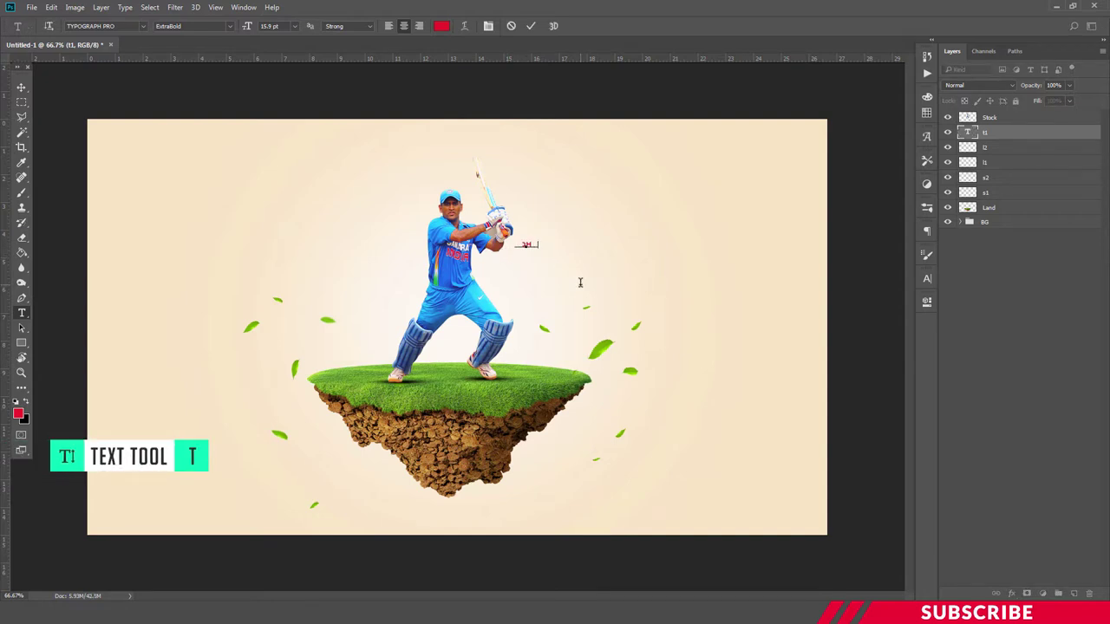
pyautogui.write('DHONI')
pyautogui.hotkey('ctrl', 't')
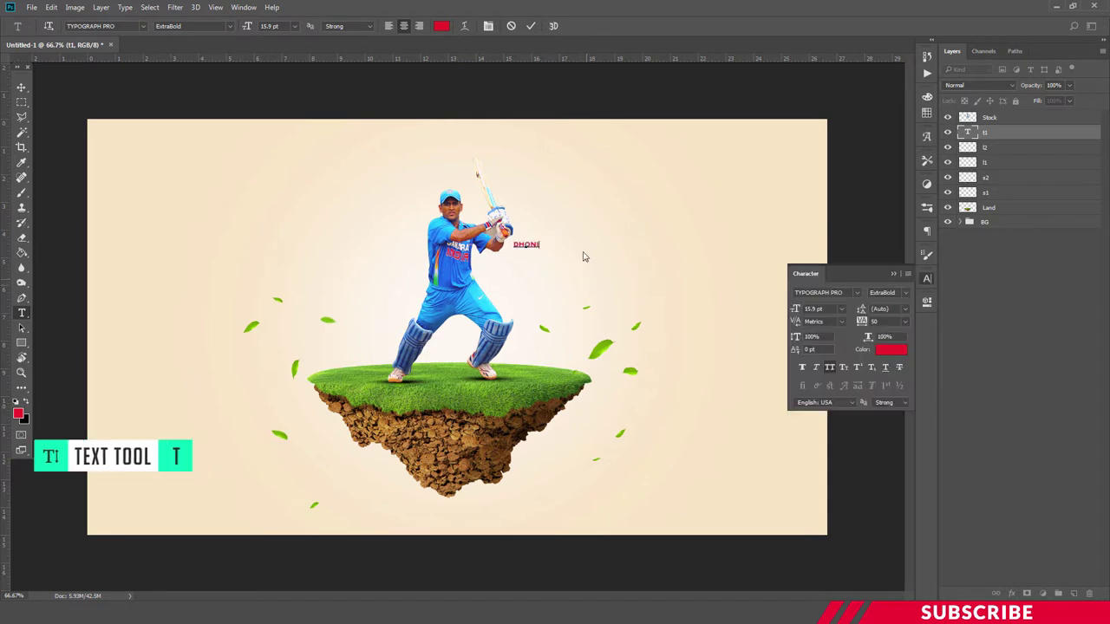
pyautogui.click(927, 279)
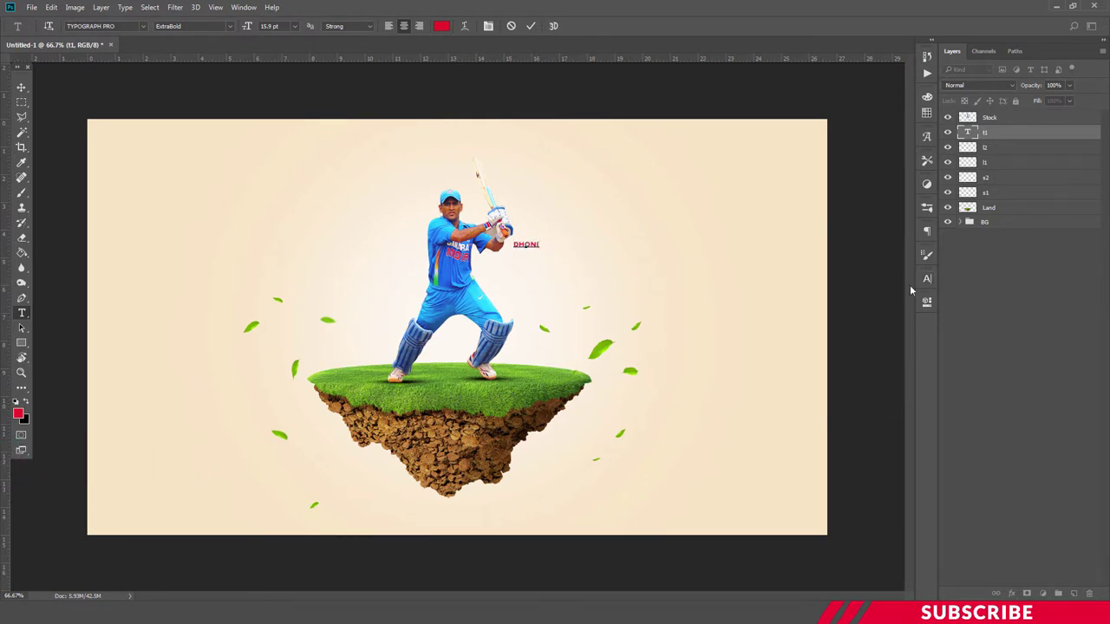
# - Scale DHONI into a large title and move it up-left behind the batsman's shoulders
pyautogui.hotkey('ctrl', 't')
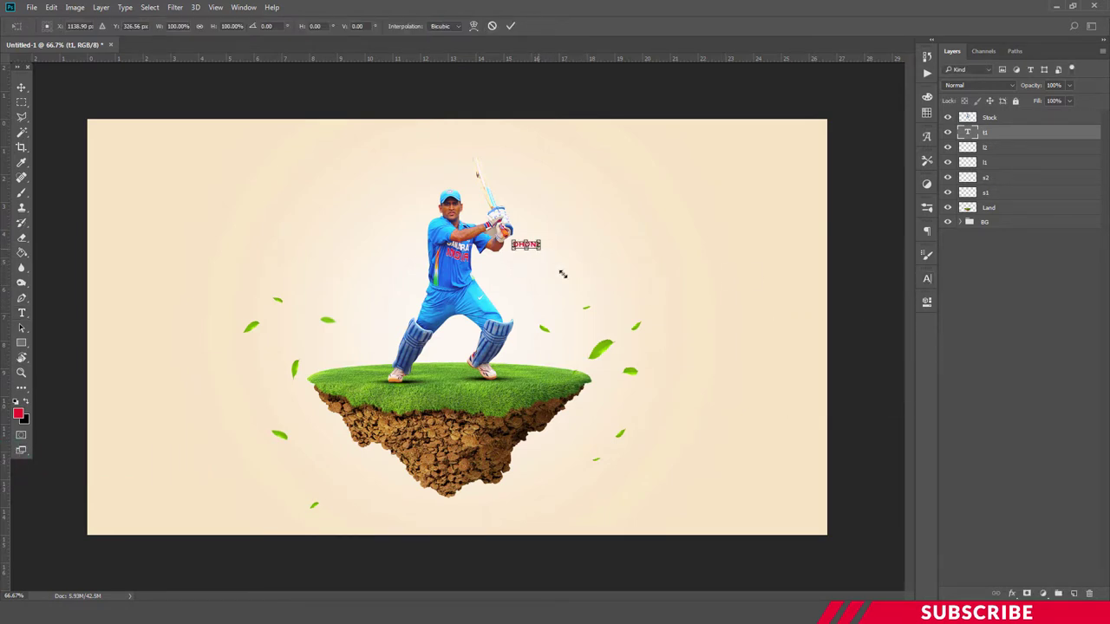
pyautogui.moveTo(563, 274); pyautogui.dragTo(751, 414)
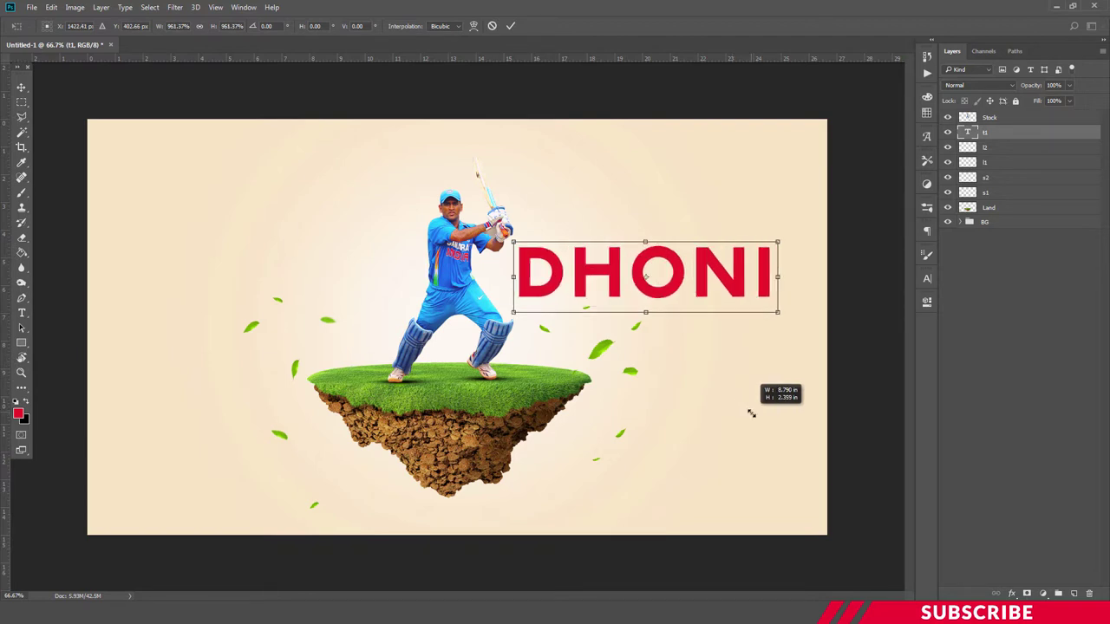
pyautogui.moveTo(751, 414); pyautogui.dragTo(760, 421)
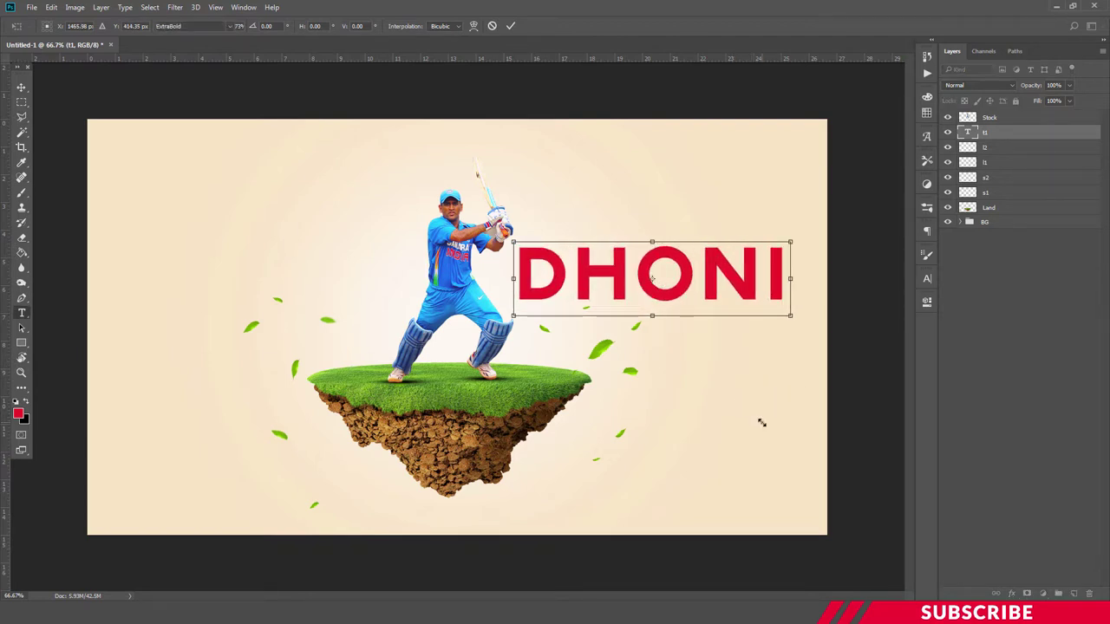
pyautogui.press('Return')
pyautogui.moveTo(749, 276)
pyautogui.mouseDown()
pyautogui.moveTo(707, 245)
pyautogui.moveTo(719, 218)
pyautogui.mouseUp()
pyautogui.hotkey('ctrl', 't')
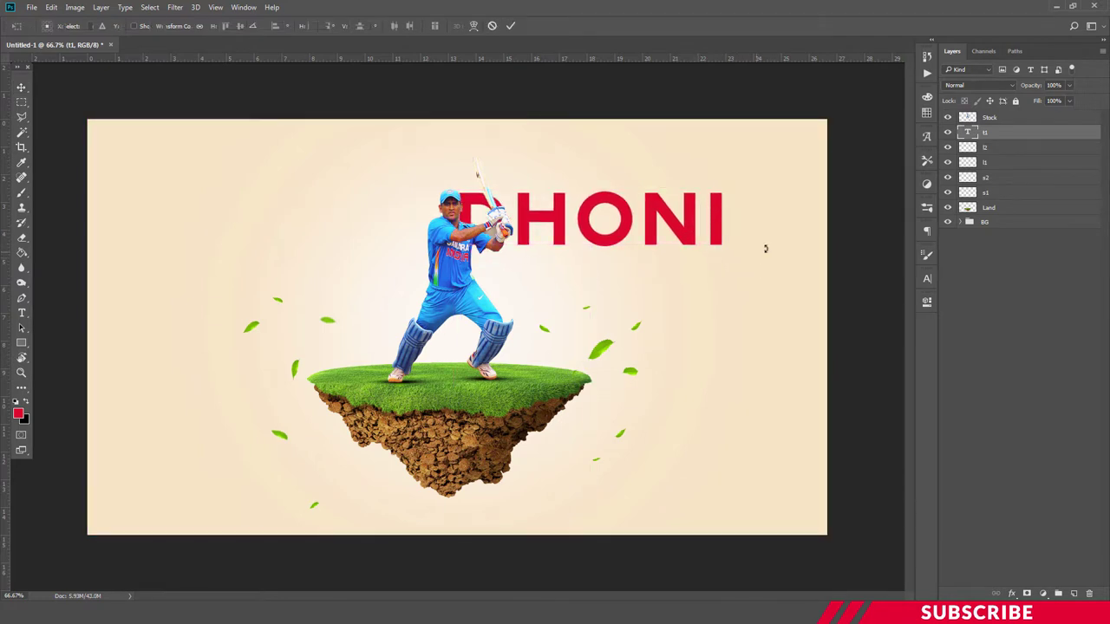
pyautogui.moveTo(738, 262); pyautogui.dragTo(746, 268)
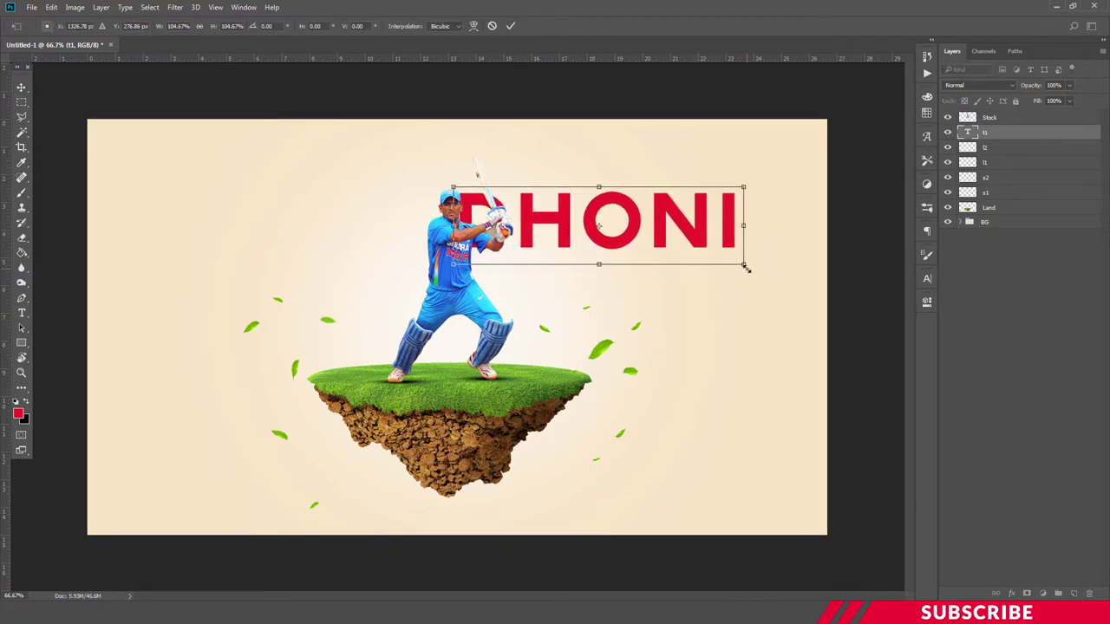
pyautogui.press('Return')
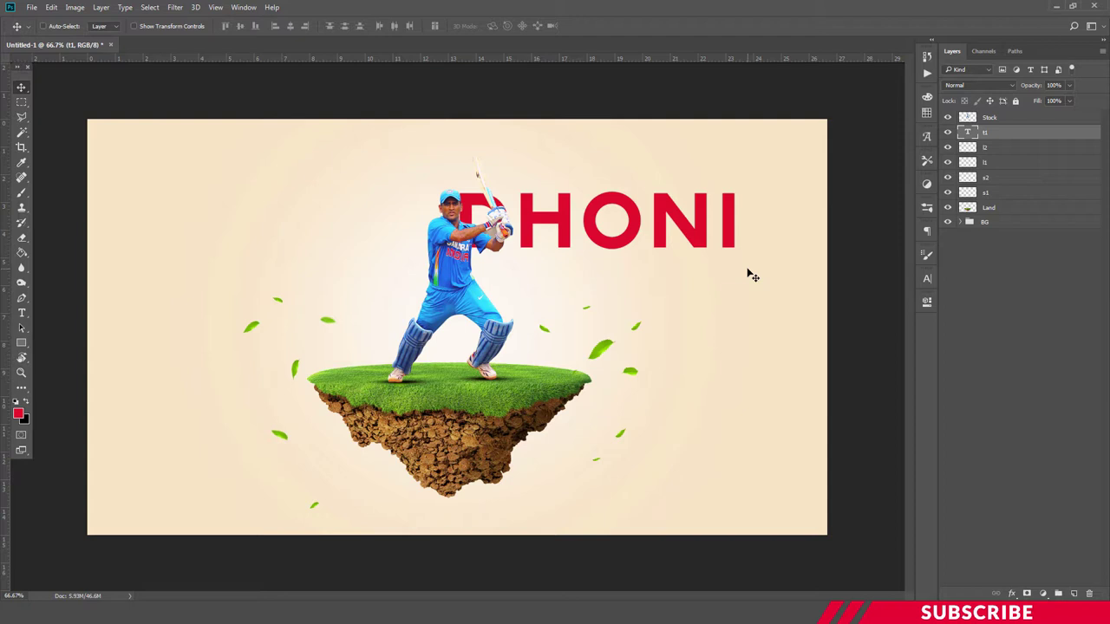
# - Skew DHONI about -14° into a forward italic lean, then nudge it right
pyautogui.press('ctrl')
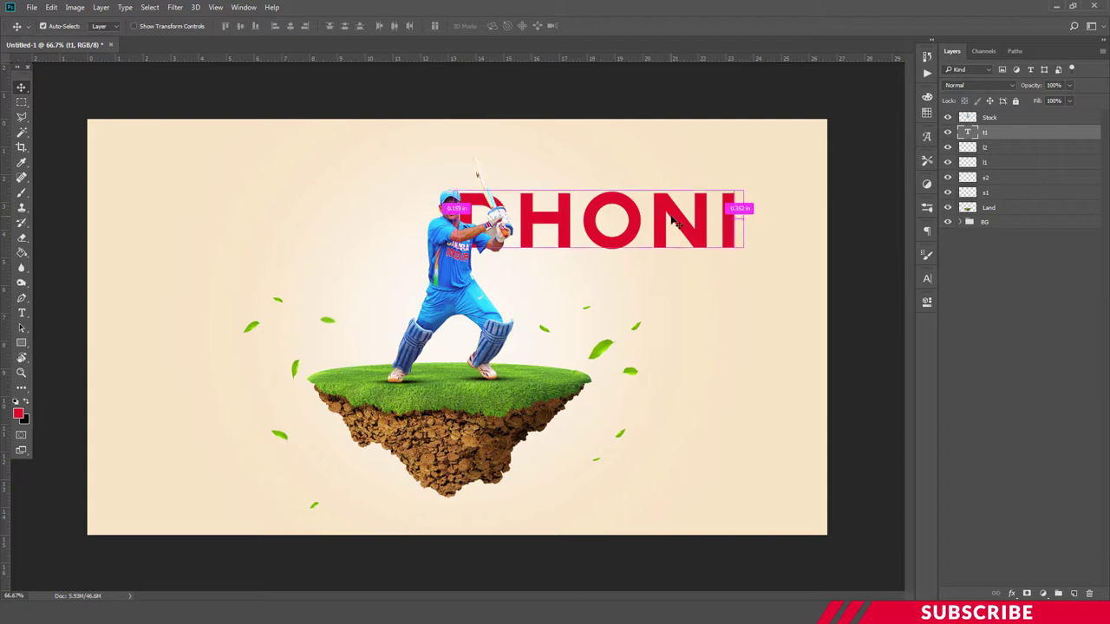
pyautogui.hotkey('ctrl', 't')
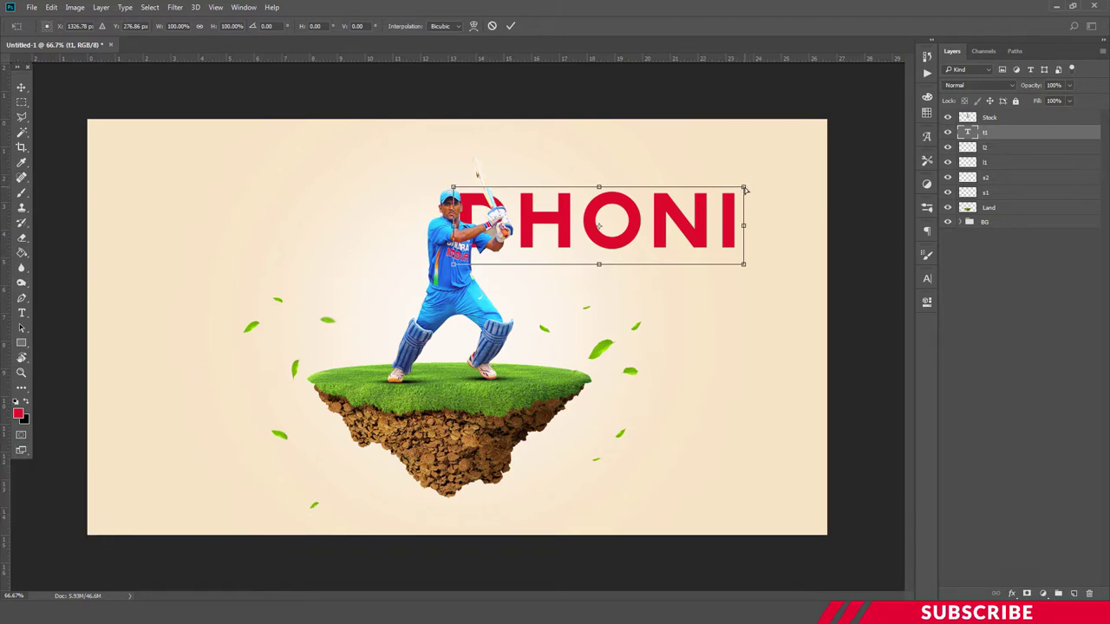
pyautogui.moveTo(745, 189); pyautogui.dragTo(757, 188)
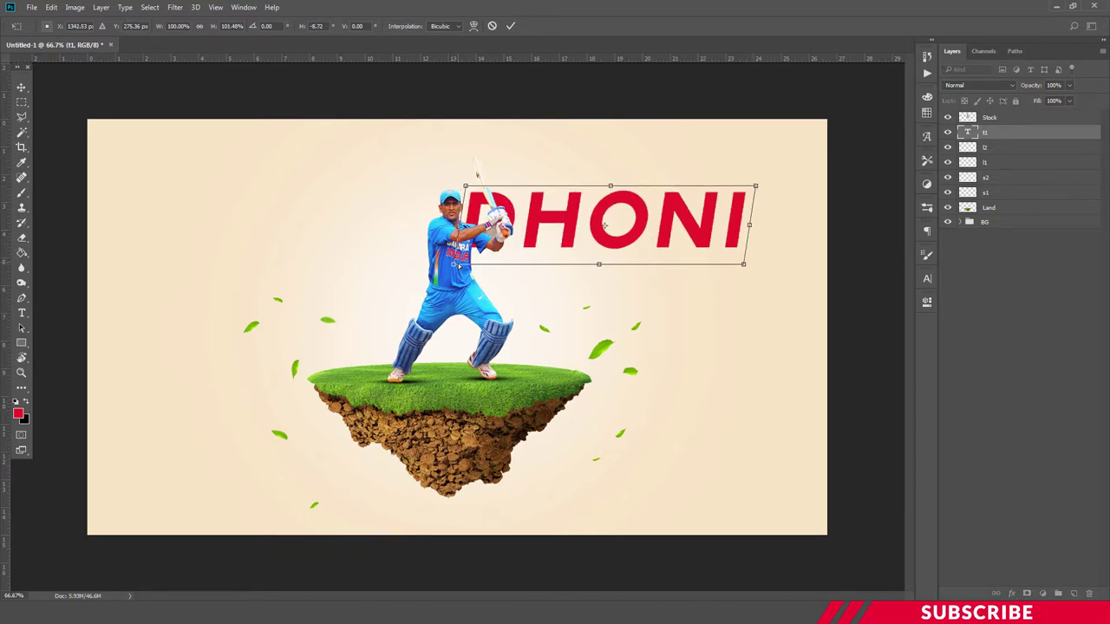
pyautogui.moveTo(453, 268); pyautogui.dragTo(445, 268)
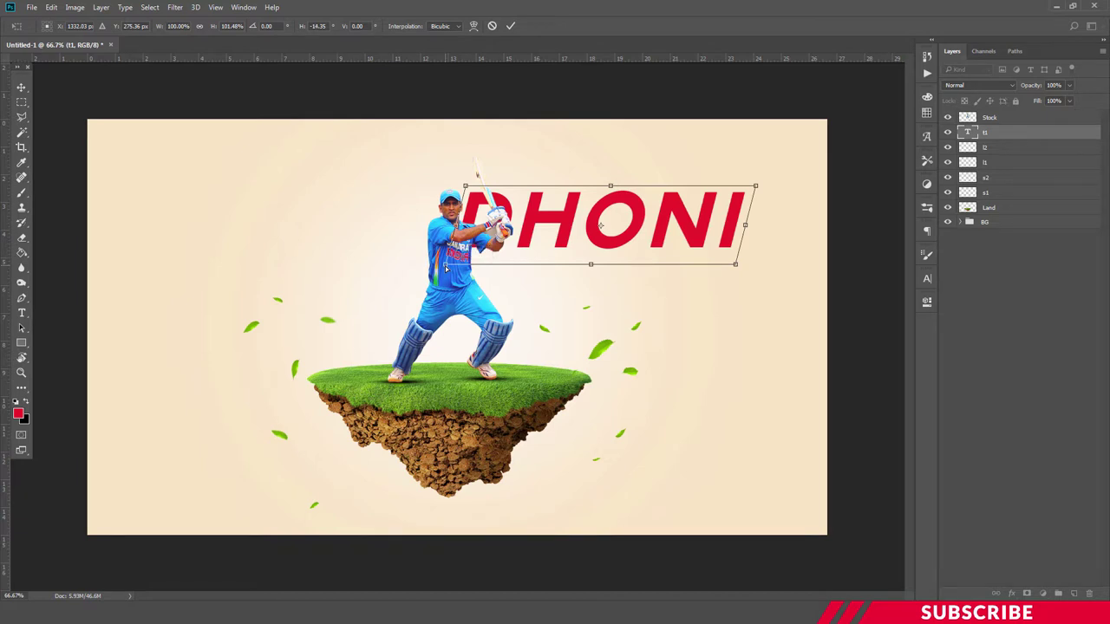
pyautogui.press('Return')
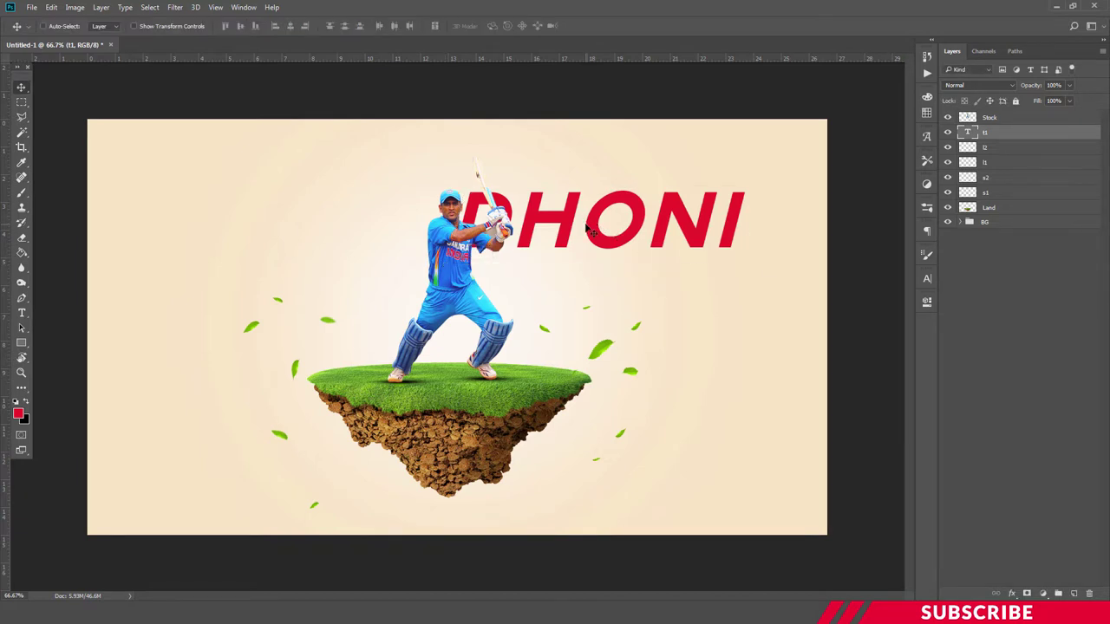
pyautogui.moveTo(593, 222)
pyautogui.mouseDown()
pyautogui.moveTo(564, 209)
pyautogui.moveTo(569, 197)
pyautogui.mouseUp()
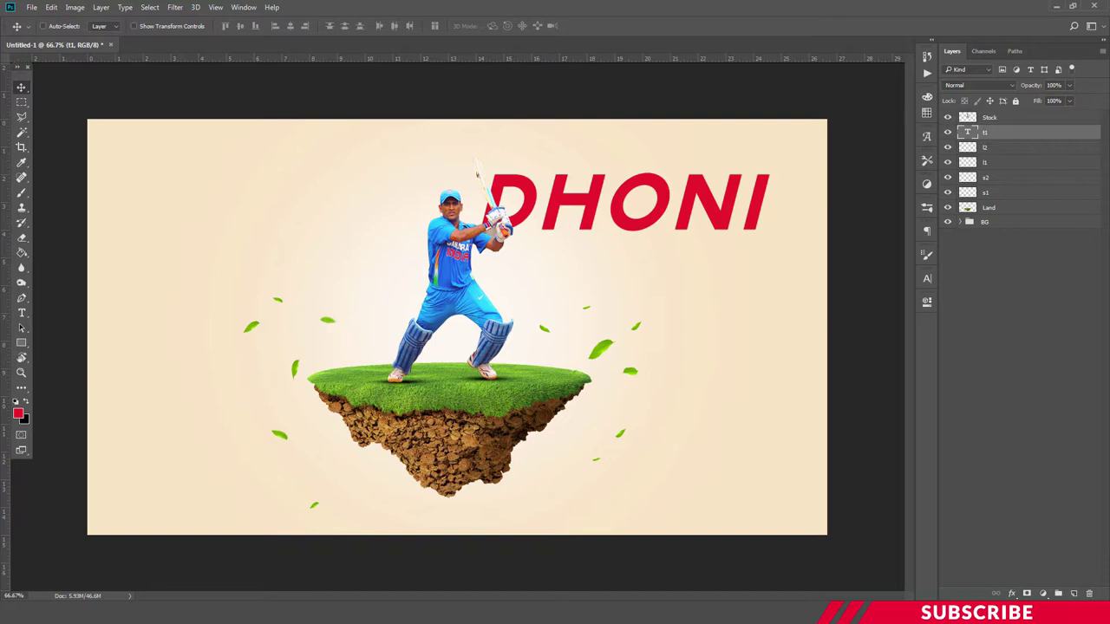
# - Duplicate the DHONI text layer as t2 and move it below the original
pyautogui.hotkey('ctrl', 'j')
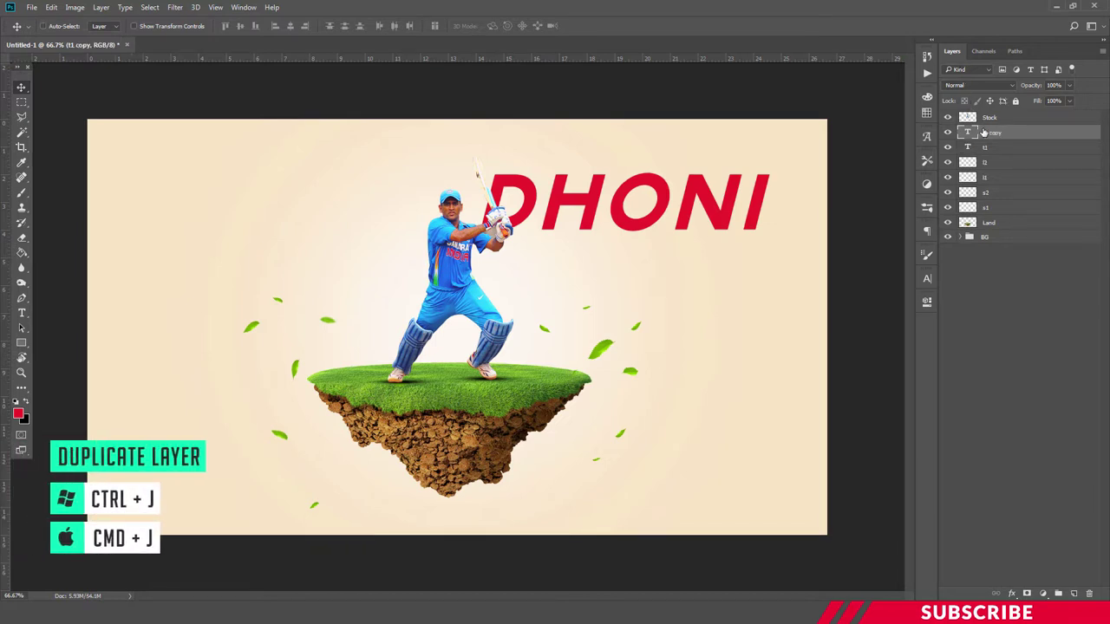
pyautogui.doubleClick(991, 132)
pyautogui.write('t2')
pyautogui.press('Return')
pyautogui.moveTo(661, 216); pyautogui.dragTo(680, 300)
# - Change the t2 text to '07' and shift it right beneath DHONI
pyautogui.press('t')
pyautogui.click(674, 291)
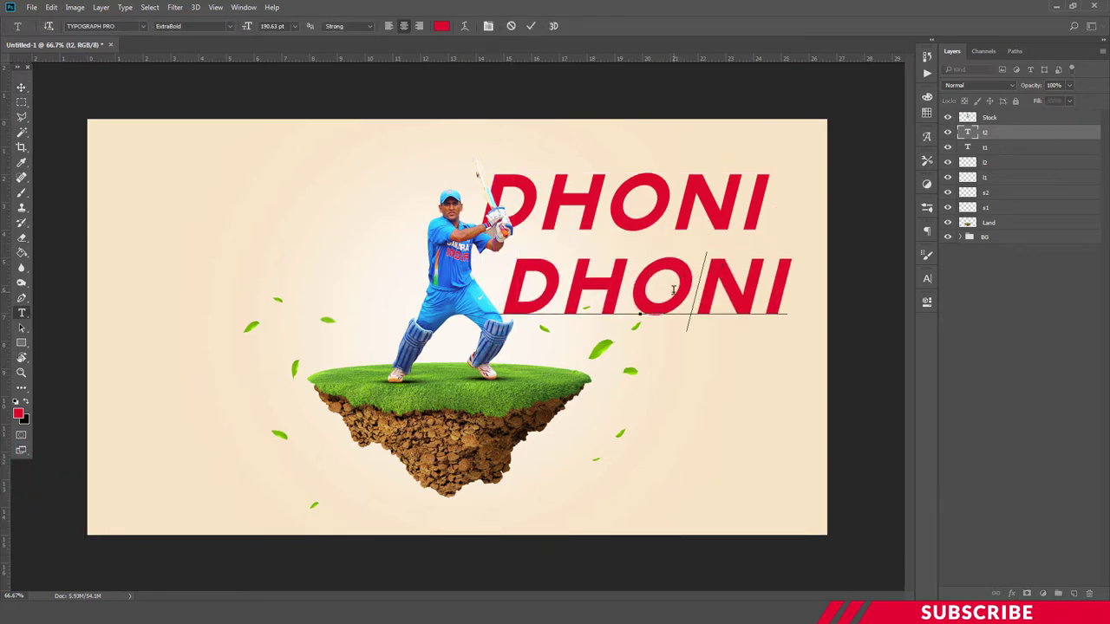
pyautogui.hotkey('ctrl', 'a')
pyautogui.write('07')
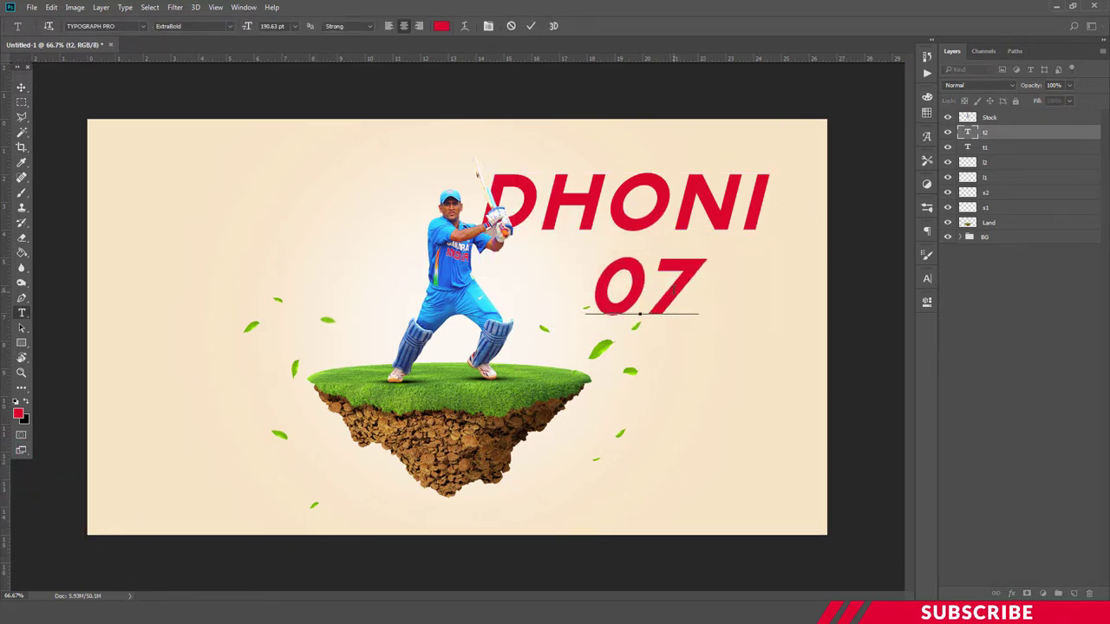
pyautogui.click(22, 87)
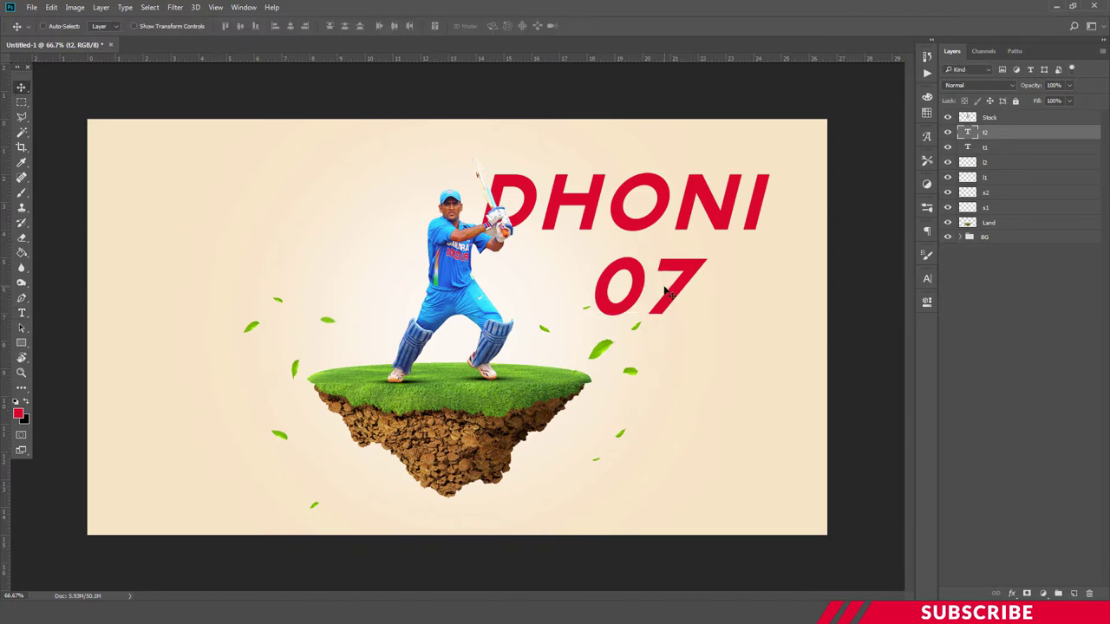
pyautogui.moveTo(682, 281)
pyautogui.mouseDown()
pyautogui.moveTo(723, 280)
pyautogui.moveTo(736, 262)
pyautogui.moveTo(720, 269)
pyautogui.mouseUp()
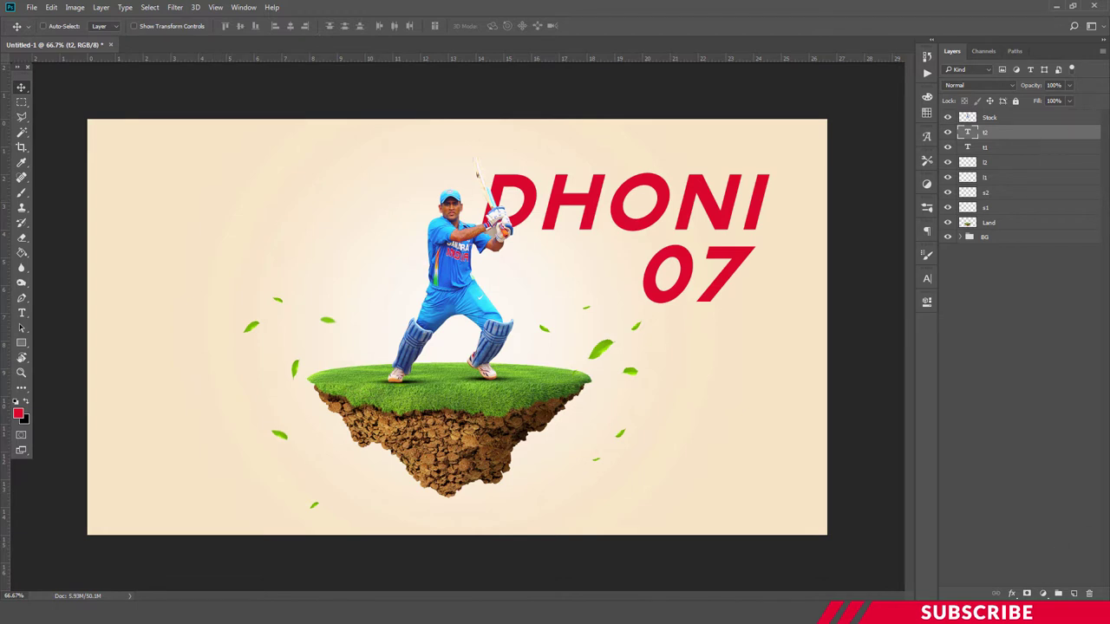
# - Add a new empty layer named color
pyautogui.click(1074, 594)
pyautogui.doubleClick(991, 132)
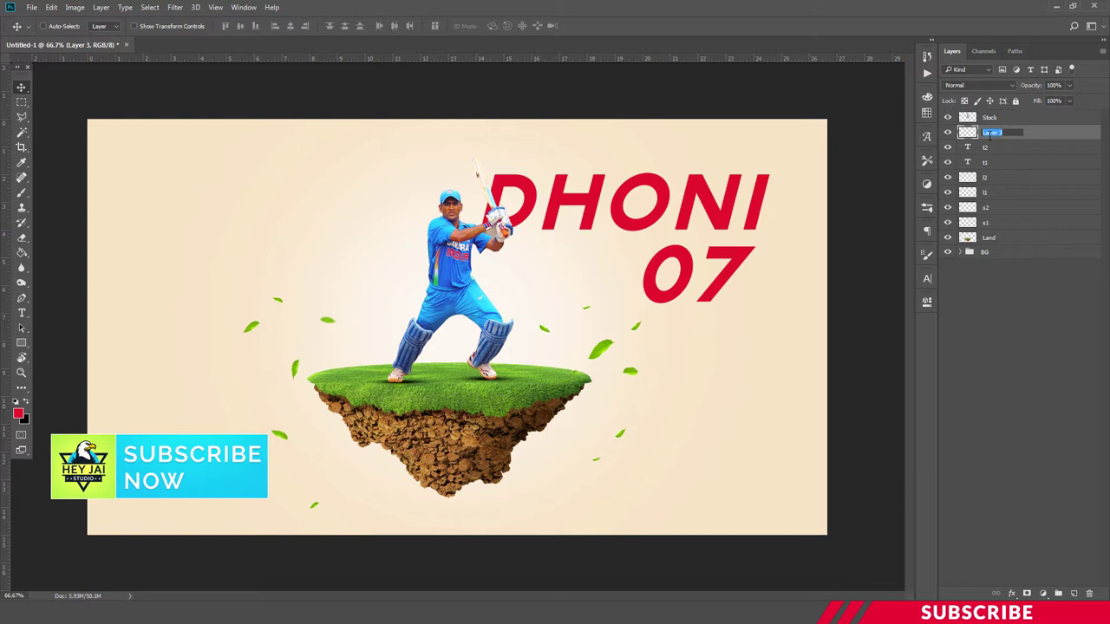
pyautogui.write('color')
pyautogui.press('Return')
# - Set the foreground colour to light sky blue #55acfe
pyautogui.click(19, 417)
pyautogui.moveTo(946, 426); pyautogui.dragTo(941, 394)
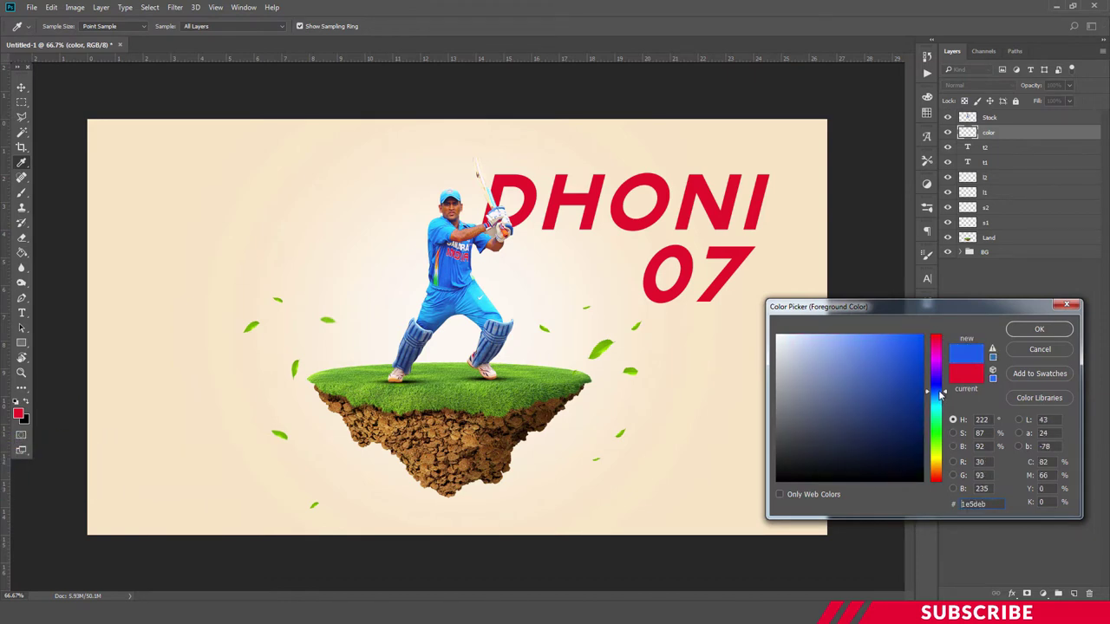
pyautogui.moveTo(883, 347); pyautogui.dragTo(882, 334)
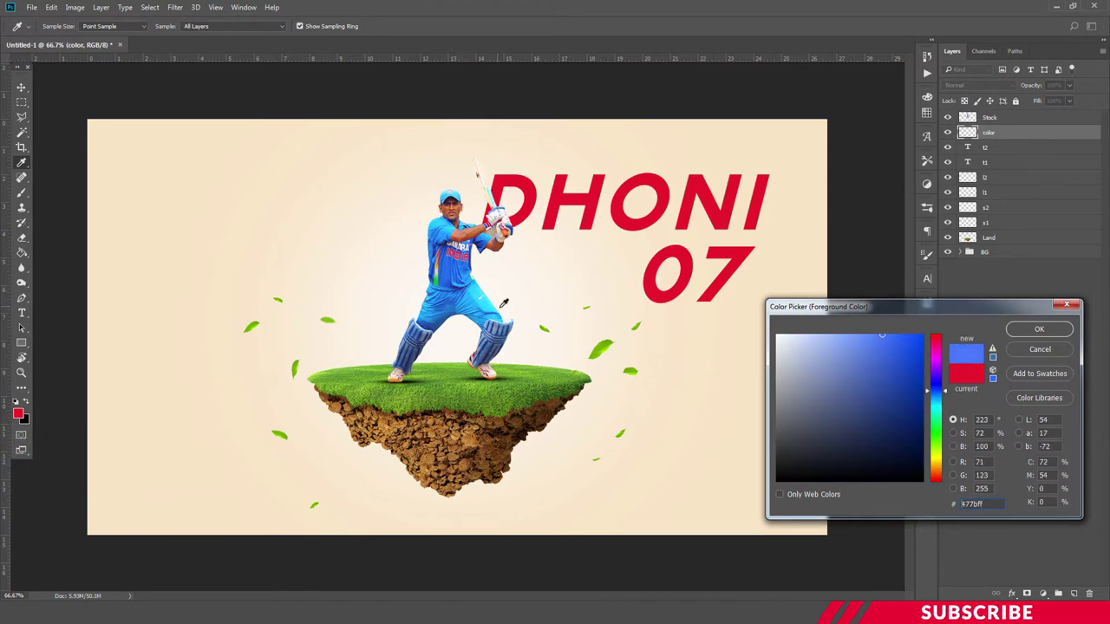
pyautogui.click(450, 273)
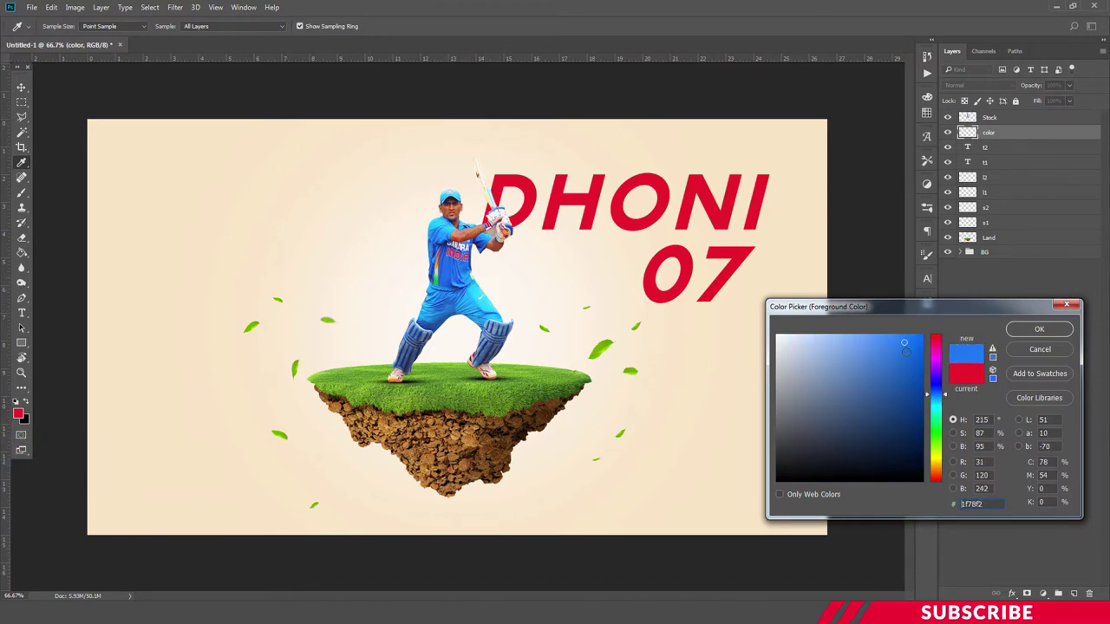
pyautogui.moveTo(903, 342); pyautogui.dragTo(878, 335)
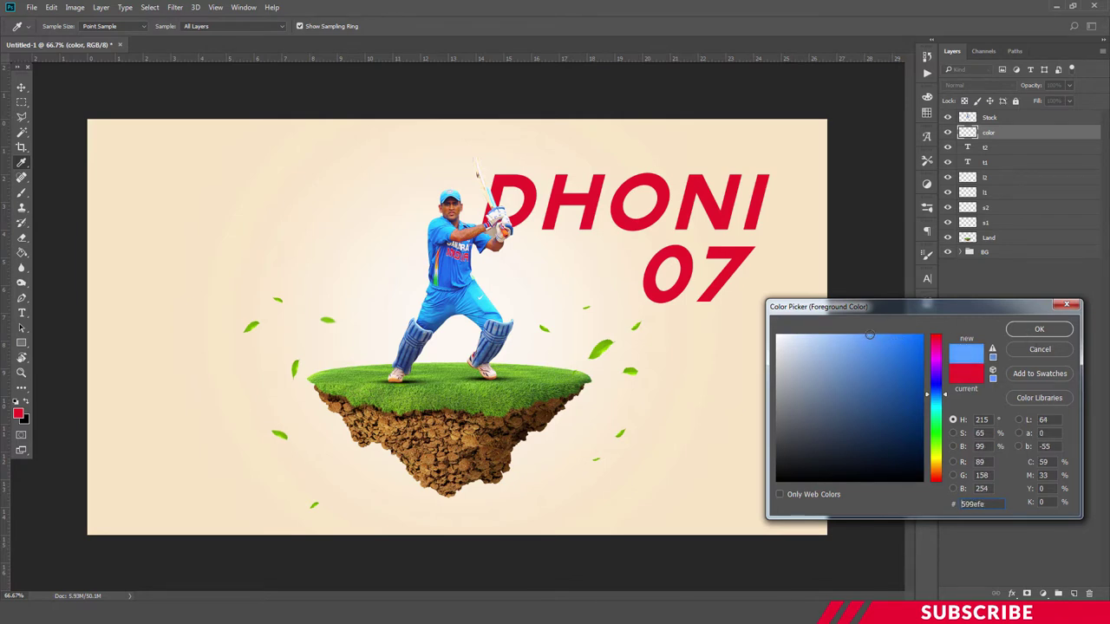
pyautogui.click(869, 335)
pyautogui.moveTo(945, 397); pyautogui.dragTo(947, 402)
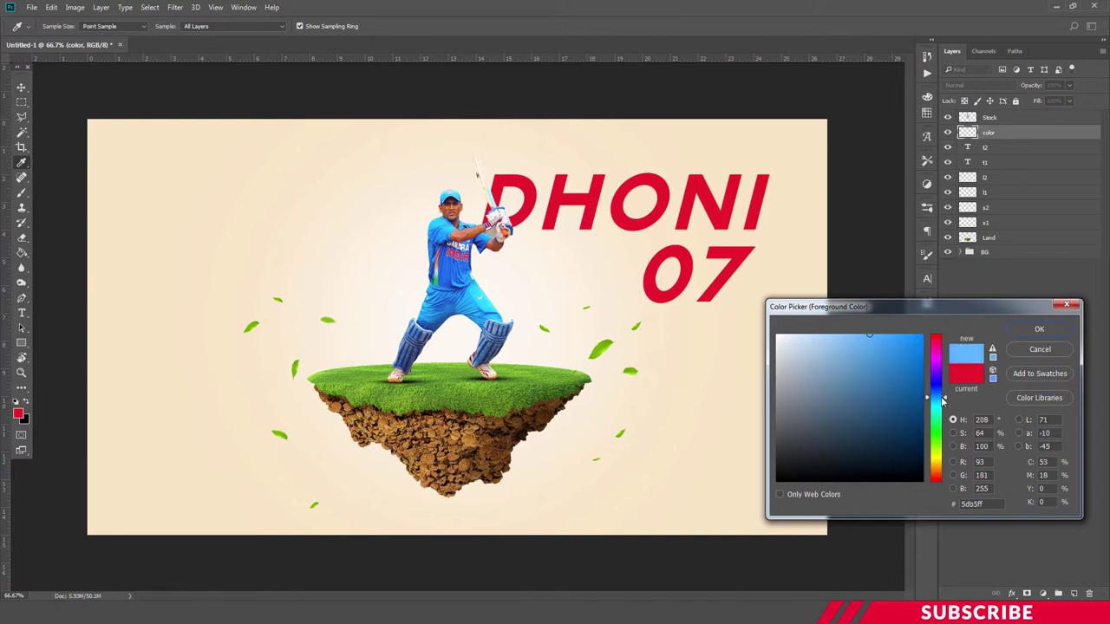
pyautogui.click(874, 335)
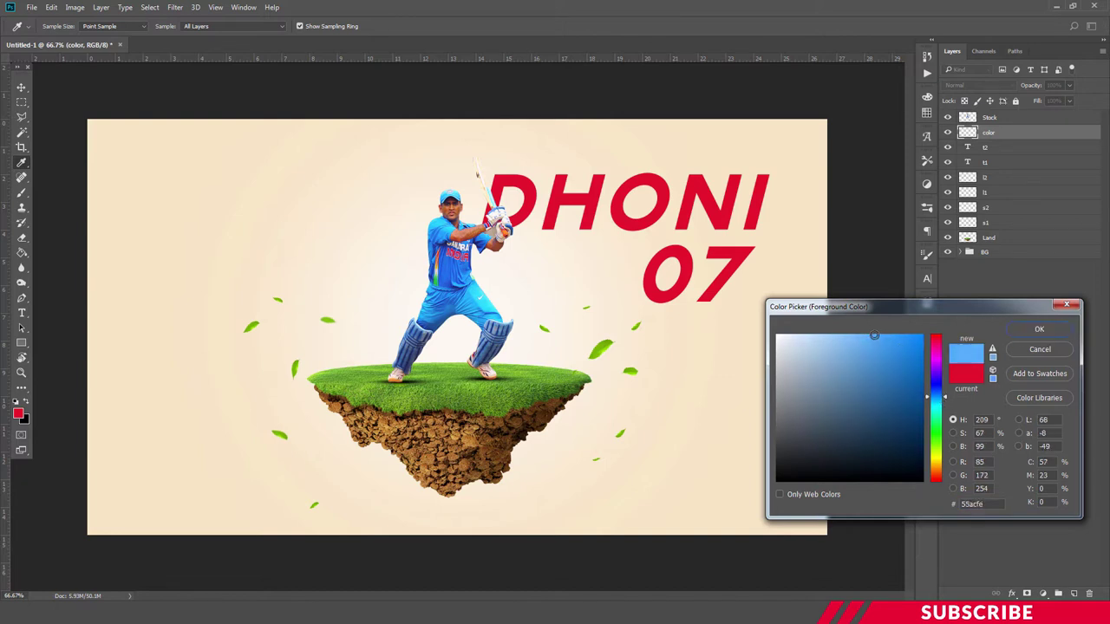
pyautogui.click(1037, 330)
# - Fill a triangular top-left corner wedge with light blue using the Polygonal Lasso
pyautogui.press('v')
pyautogui.click(21, 116)
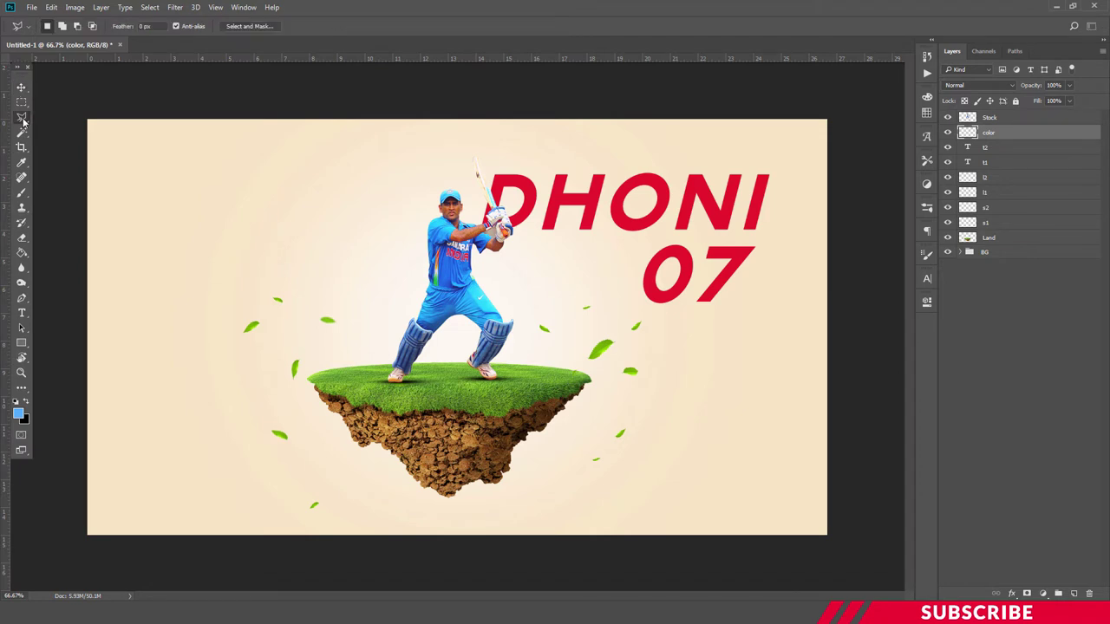
pyautogui.click(61, 129)
pyautogui.click(65, 421)
pyautogui.click(339, 102)
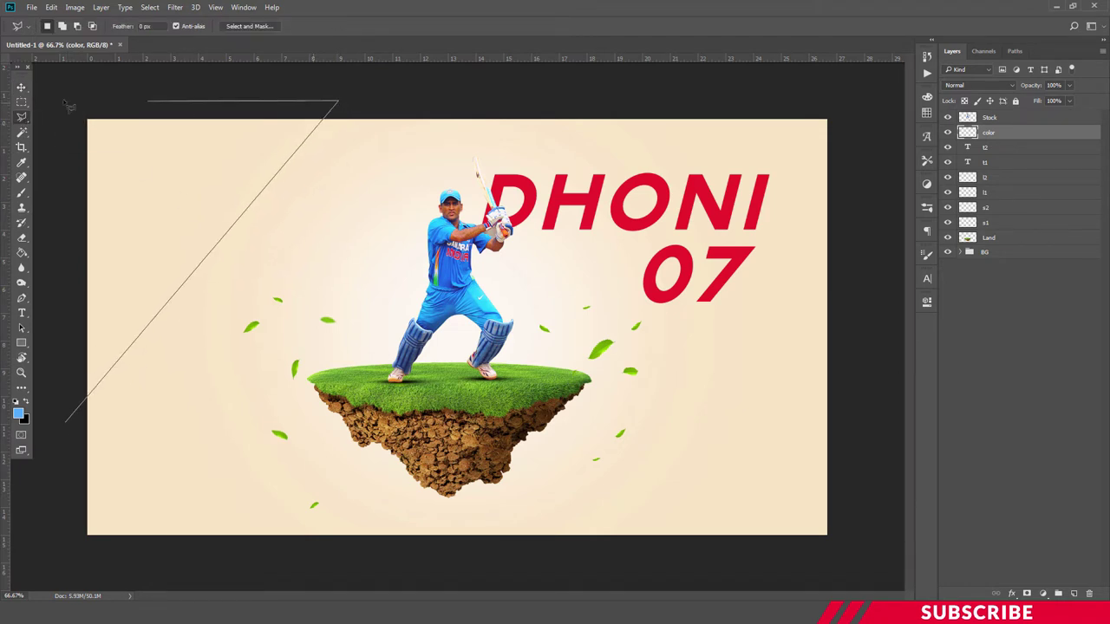
pyautogui.click(63, 101)
pyautogui.click(54, 391)
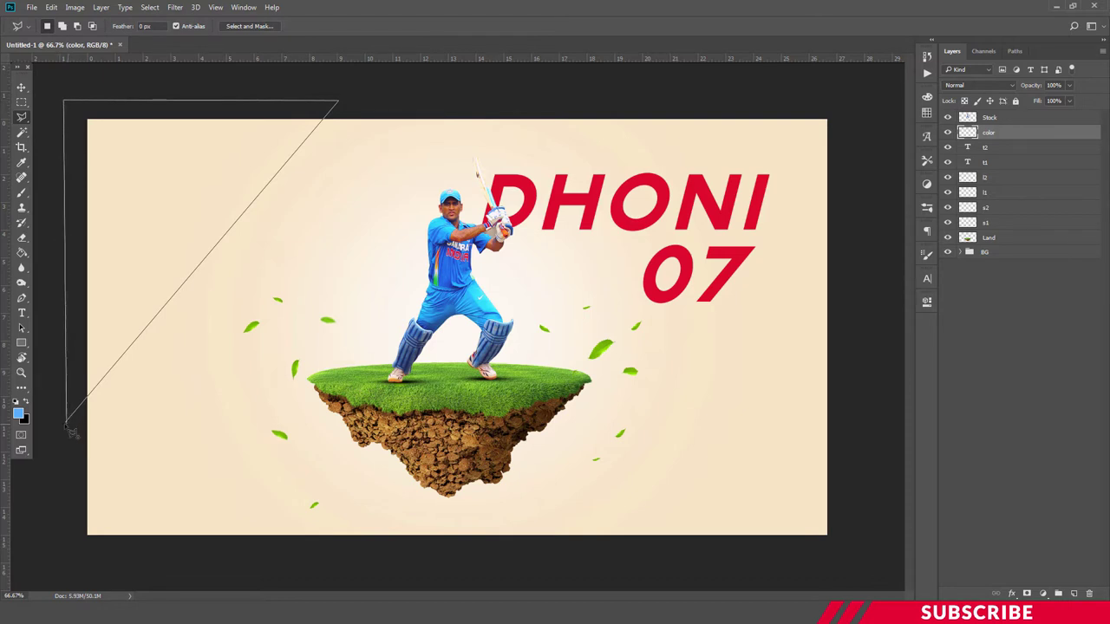
pyautogui.click(71, 423)
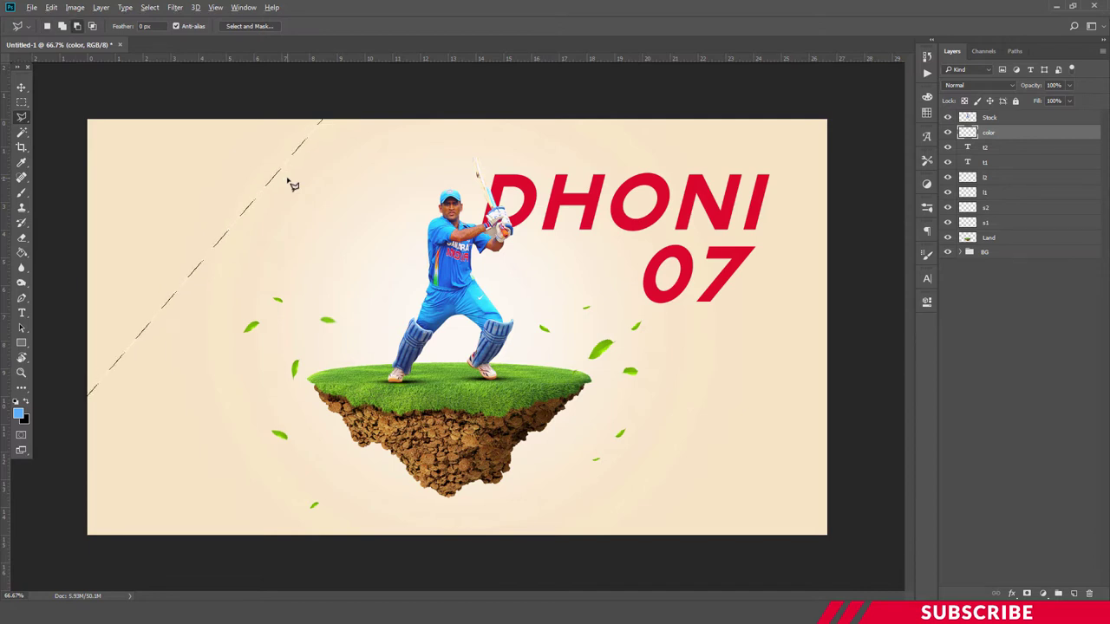
pyautogui.hotkey('alt', 'BackSpace')
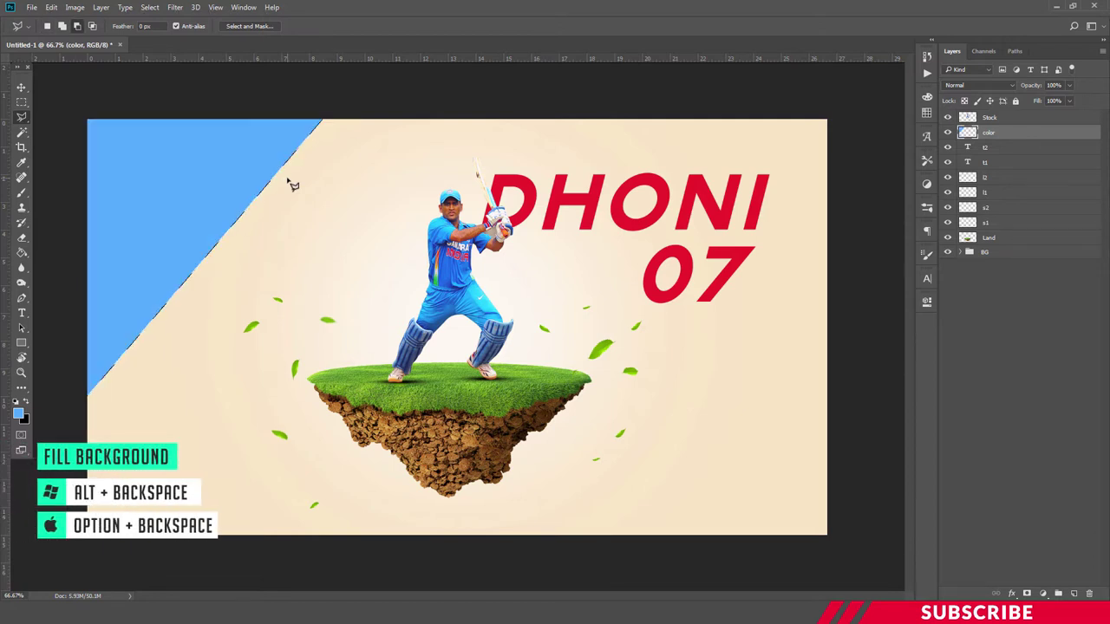
# - Open Main-Image.png in Photoshop using Explorer's Edit command
pyautogui.click(22, 88)
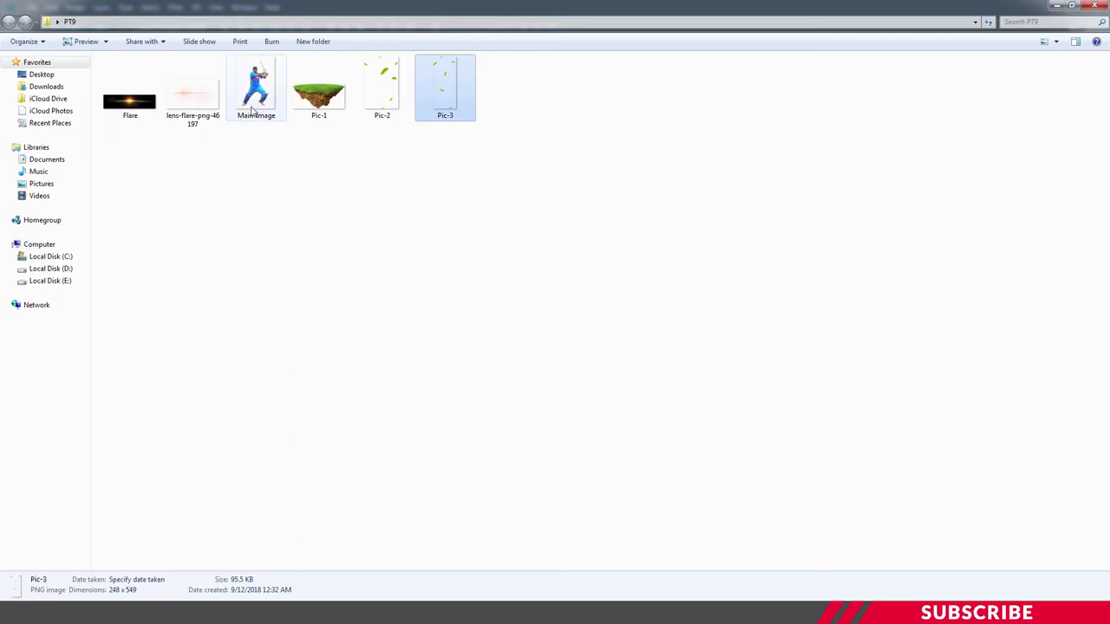
pyautogui.click(253, 109)
pyautogui.rightClick(252, 108)
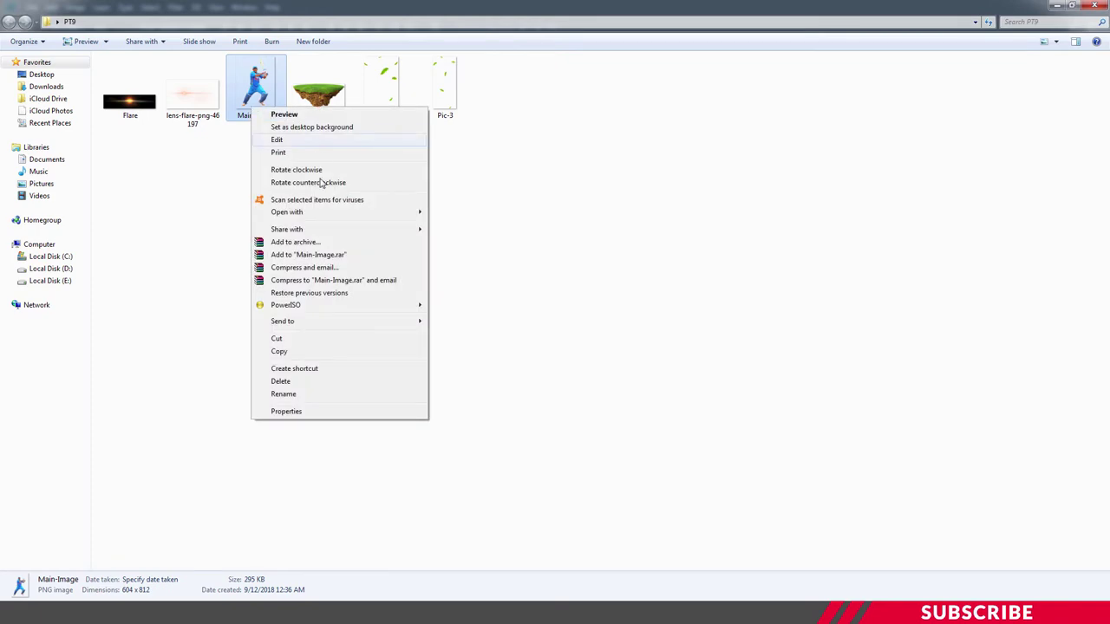
pyautogui.click(465, 214)
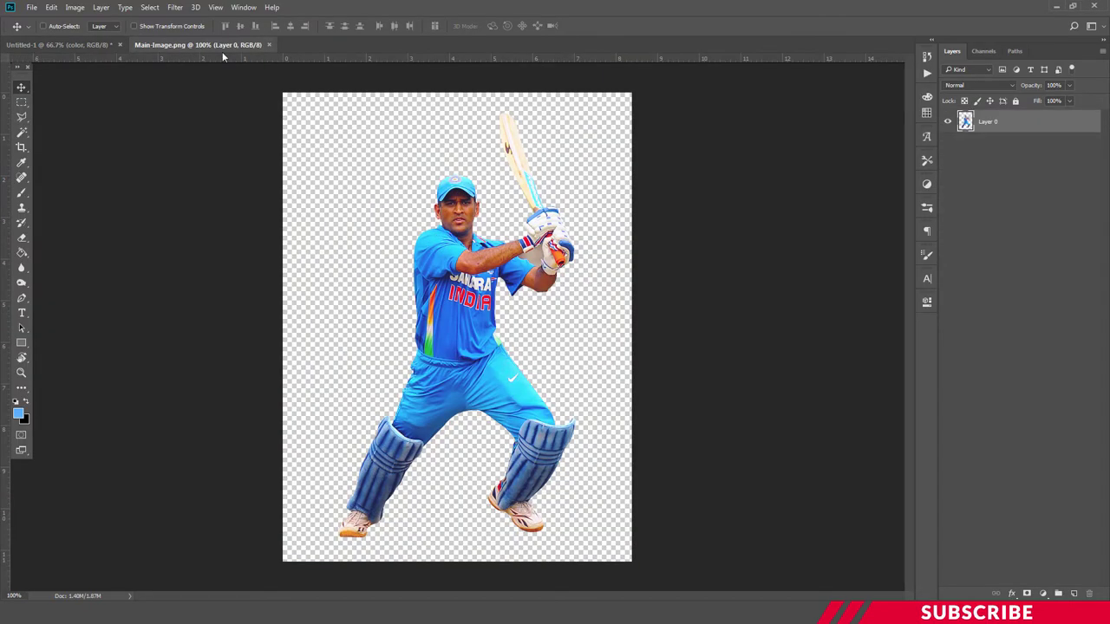
# - Drag the Main-Image batsman into Untitled-1 as layer clip and nudge it right over the blue wedge
pyautogui.moveTo(223, 45); pyautogui.dragTo(286, 116)
pyautogui.moveTo(427, 249); pyautogui.dragTo(181, 185)
pyautogui.click(565, 115)
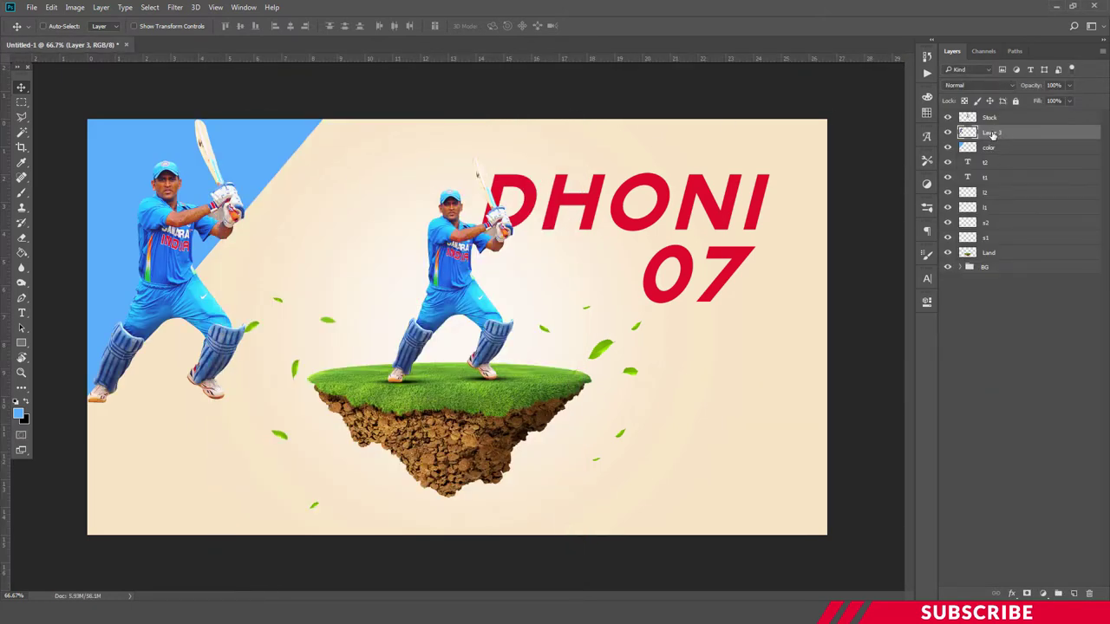
pyautogui.doubleClick(993, 133)
pyautogui.write('clip')
pyautogui.press('Return')
pyautogui.moveTo(202, 246)
pyautogui.mouseDown()
pyautogui.moveTo(247, 247)
pyautogui.moveTo(247, 259)
pyautogui.mouseUp()
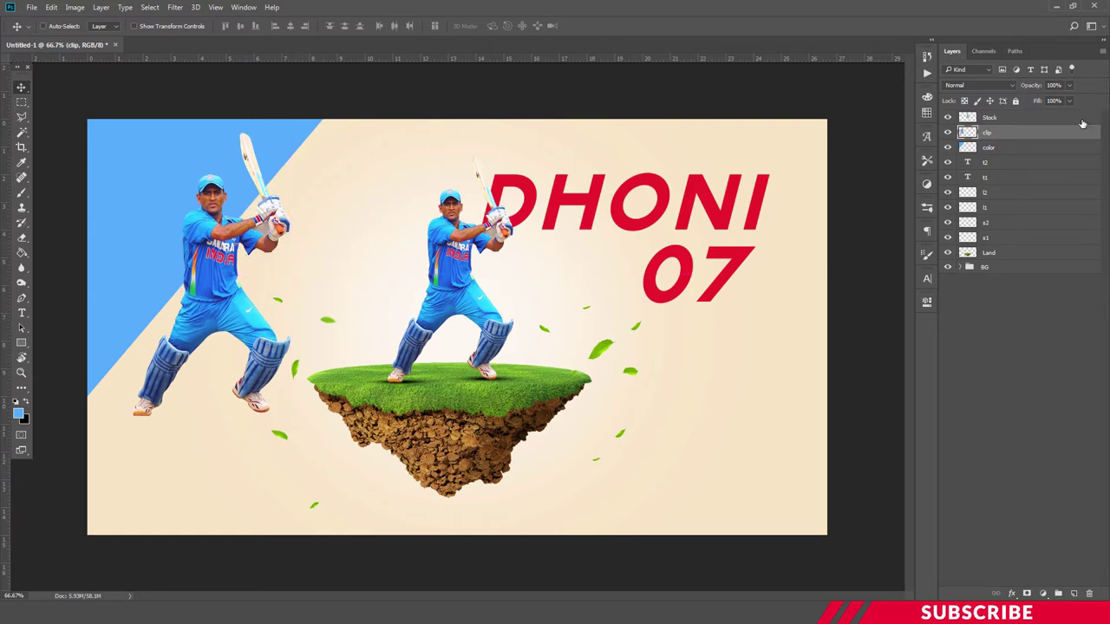
# - Clip the batsman copy into the blue corner shape and shift it up-left
pyautogui.click(74, 7)
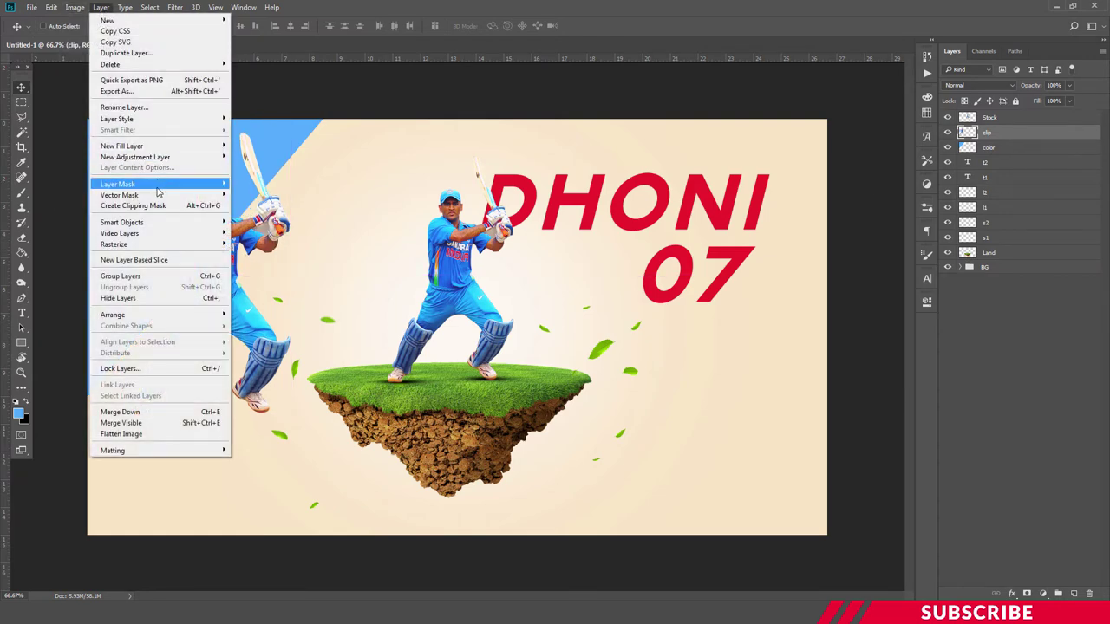
pyautogui.click(146, 206)
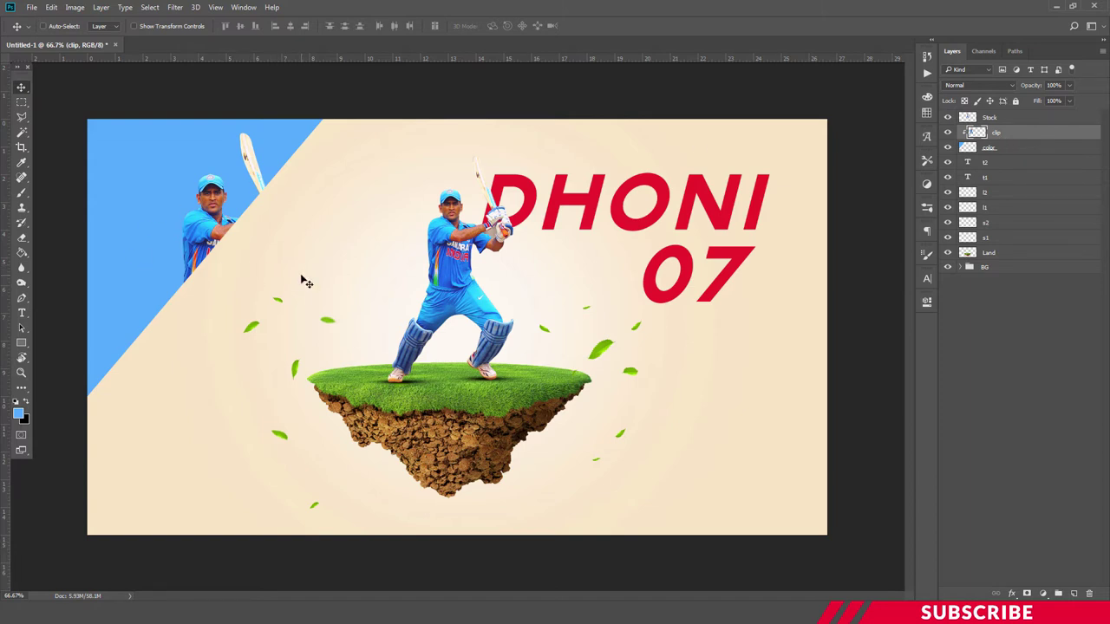
pyautogui.moveTo(284, 289); pyautogui.dragTo(234, 271)
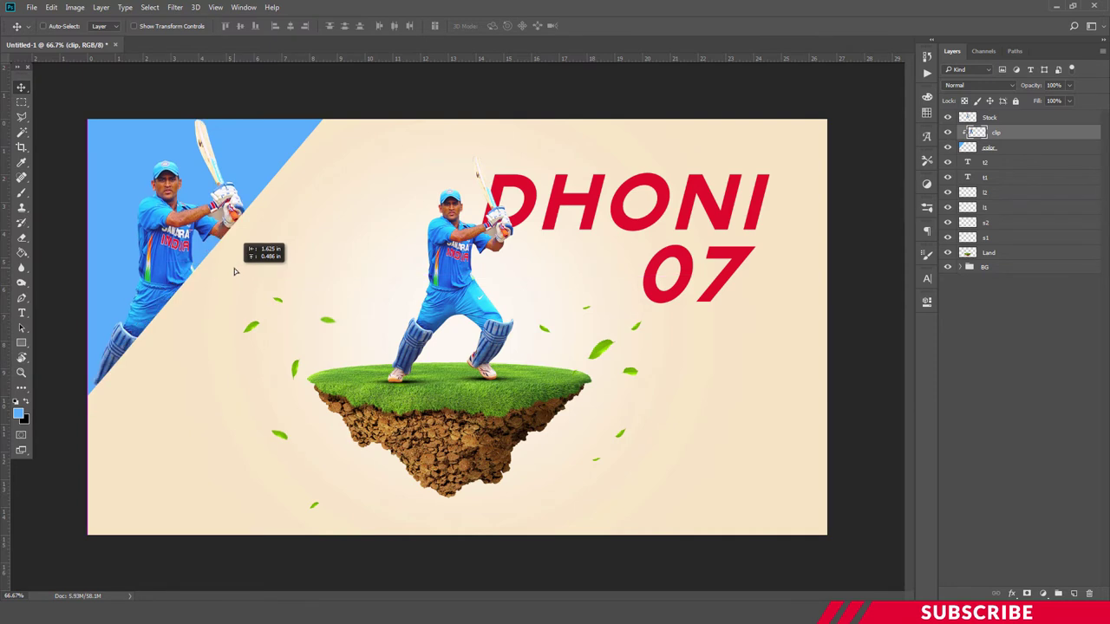
pyautogui.press('ctrl')
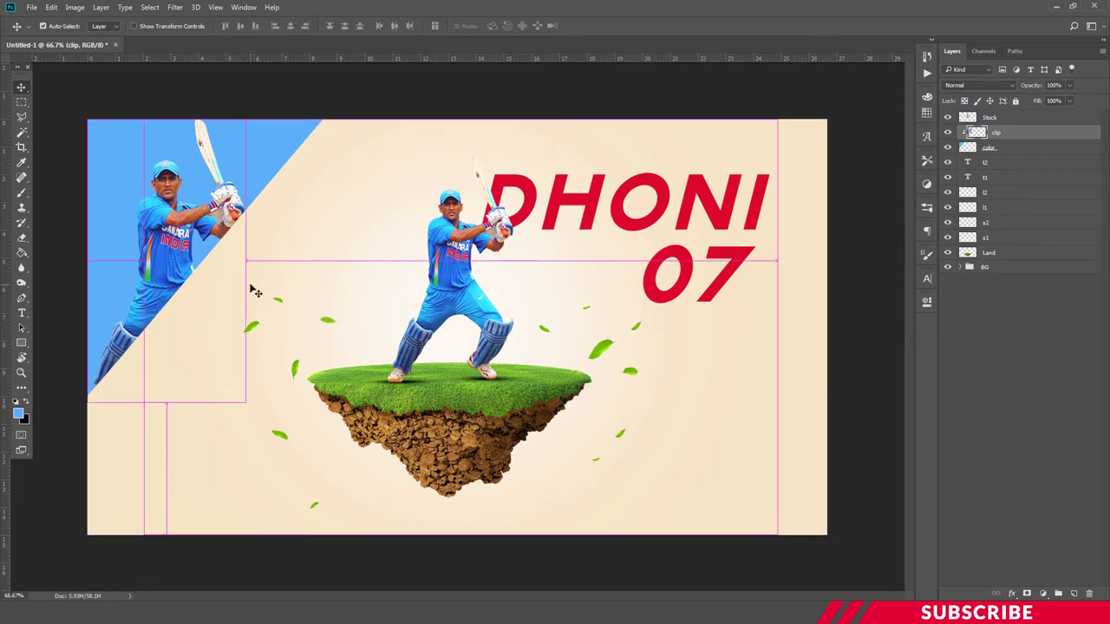
# - Enlarge the clipped batsman with Free Transform and reposition it inside the corner
pyautogui.hotkey('ctrl', 't')
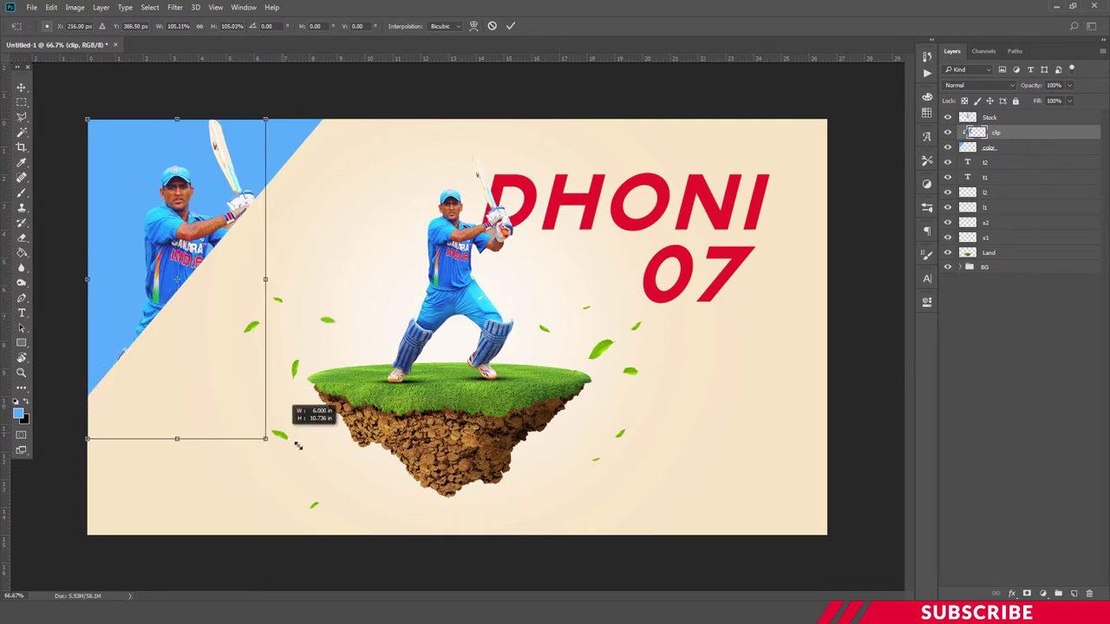
pyautogui.moveTo(245, 405); pyautogui.dragTo(289, 477)
pyautogui.moveTo(265, 354); pyautogui.dragTo(237, 337)
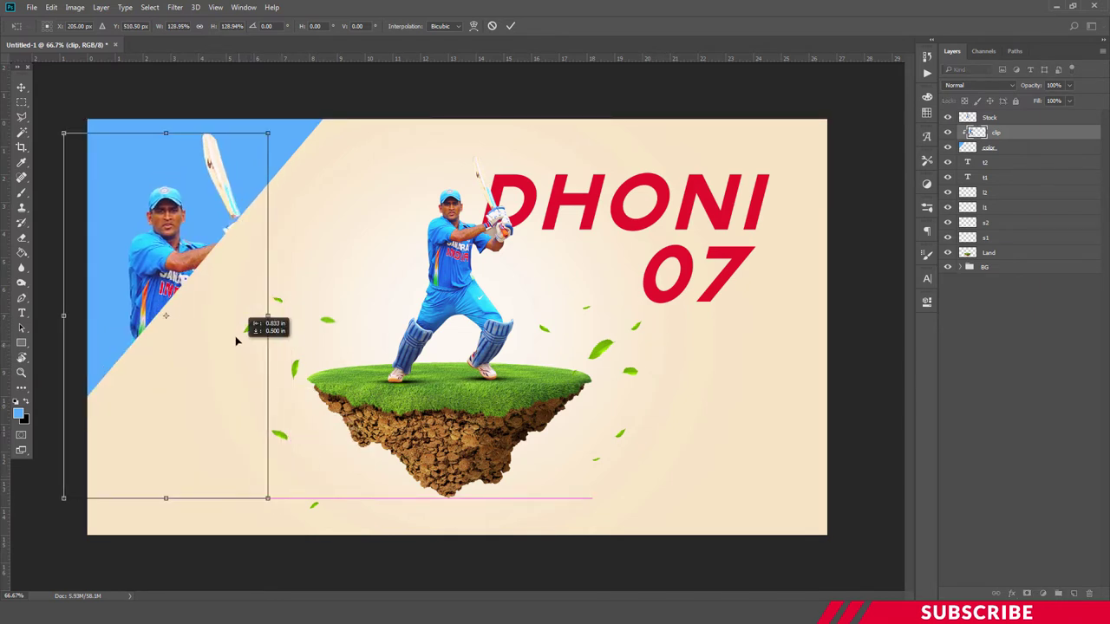
pyautogui.press('Return')
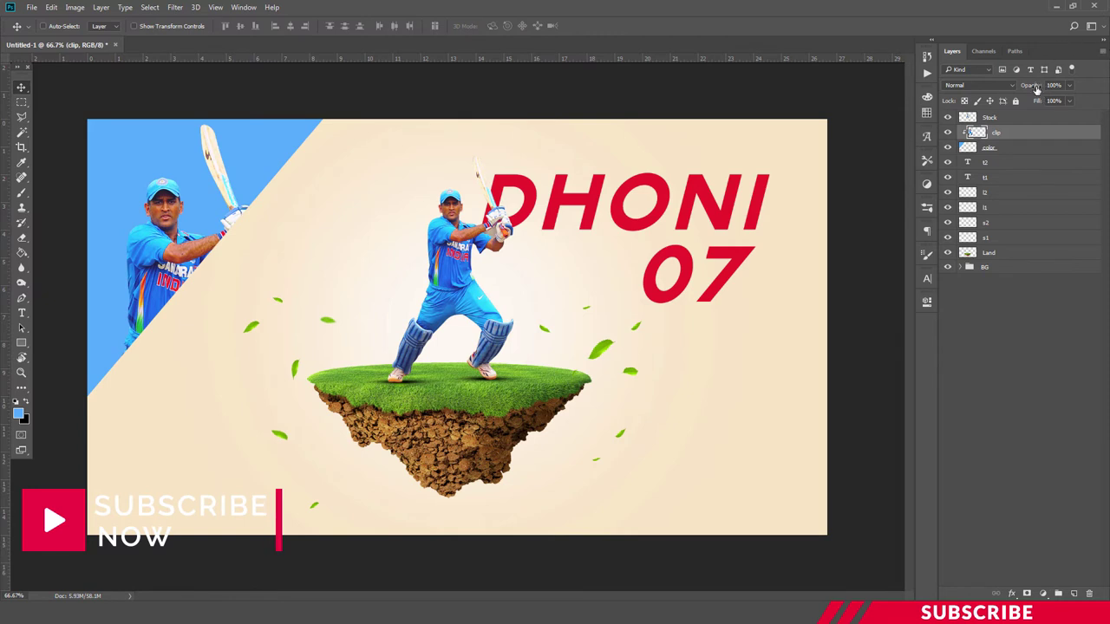
# - Fade the clipped player to 22% opacity and preview the whole poster
pyautogui.moveTo(1036, 88); pyautogui.dragTo(1021, 90)
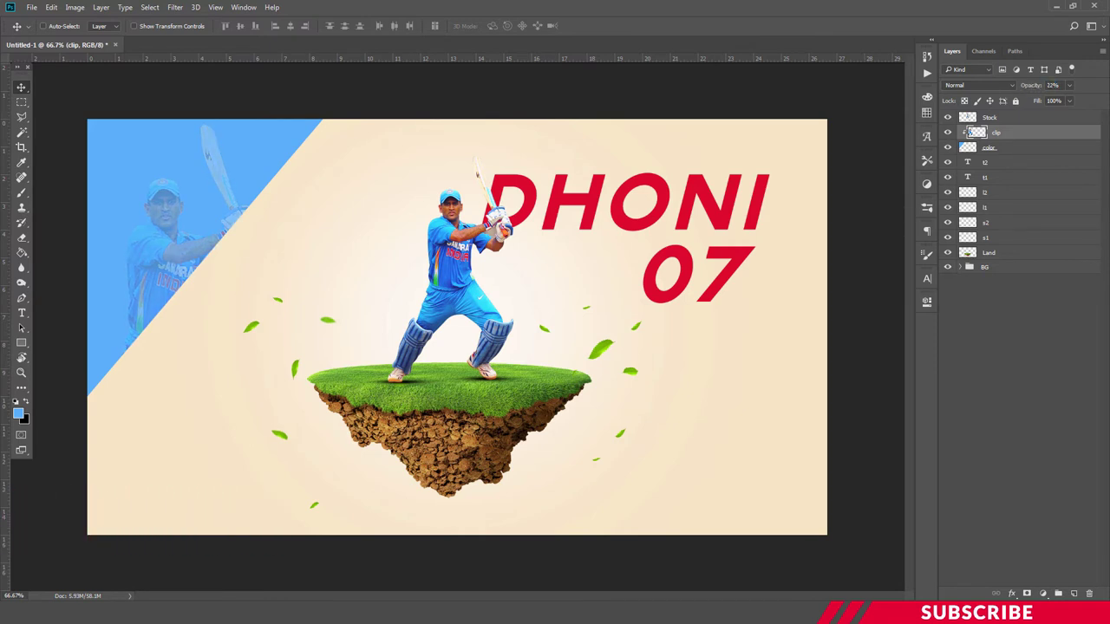
pyautogui.hotkey('ctrl', '-')
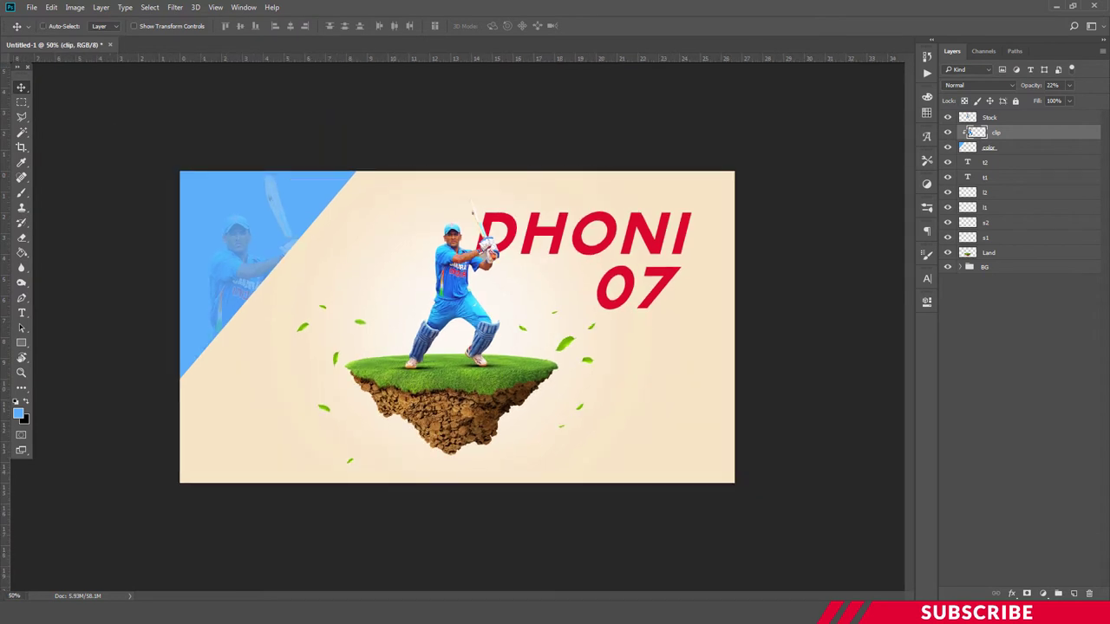
pyautogui.hotkey('ctrl', '+')
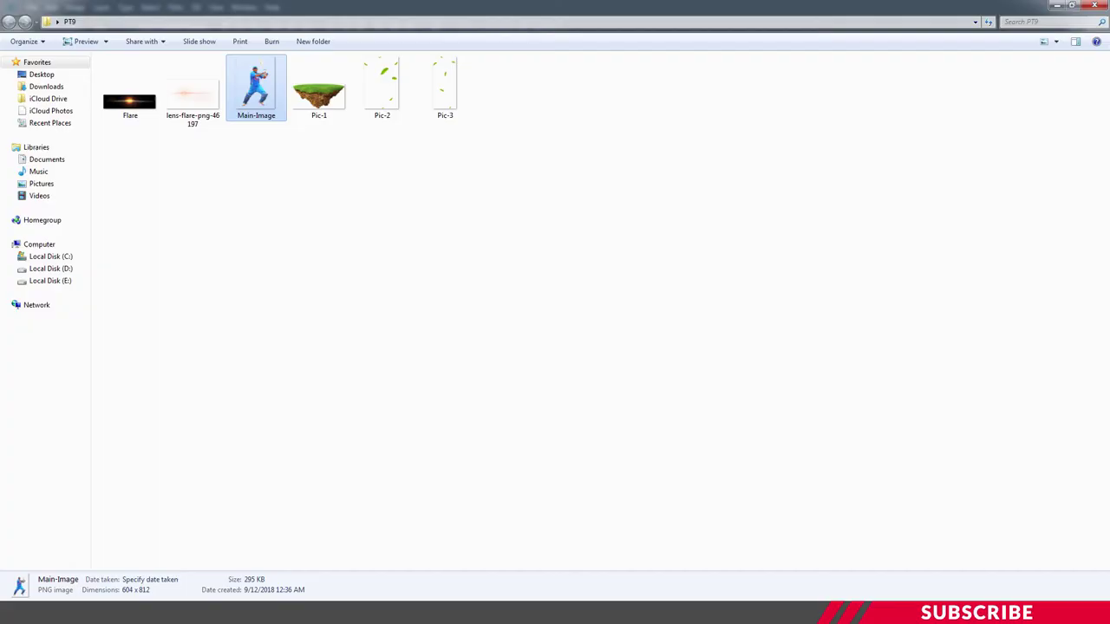
# - Open Flare.png in Photoshop from the file browser
pyautogui.click(317, 280)
pyautogui.click(141, 110)
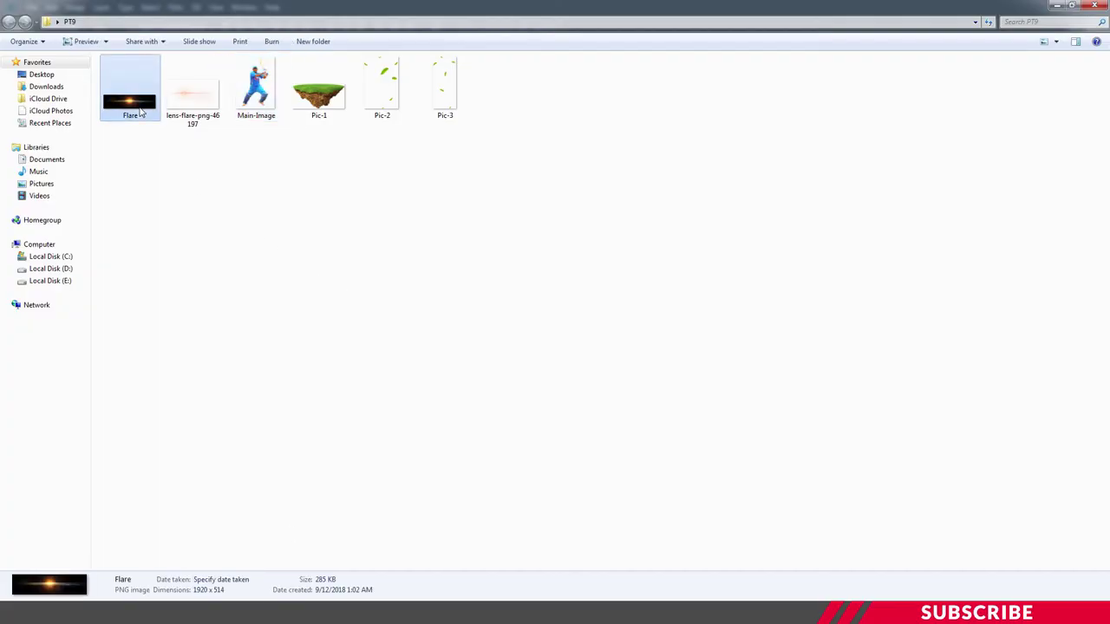
pyautogui.rightClick(141, 110)
pyautogui.click(317, 214)
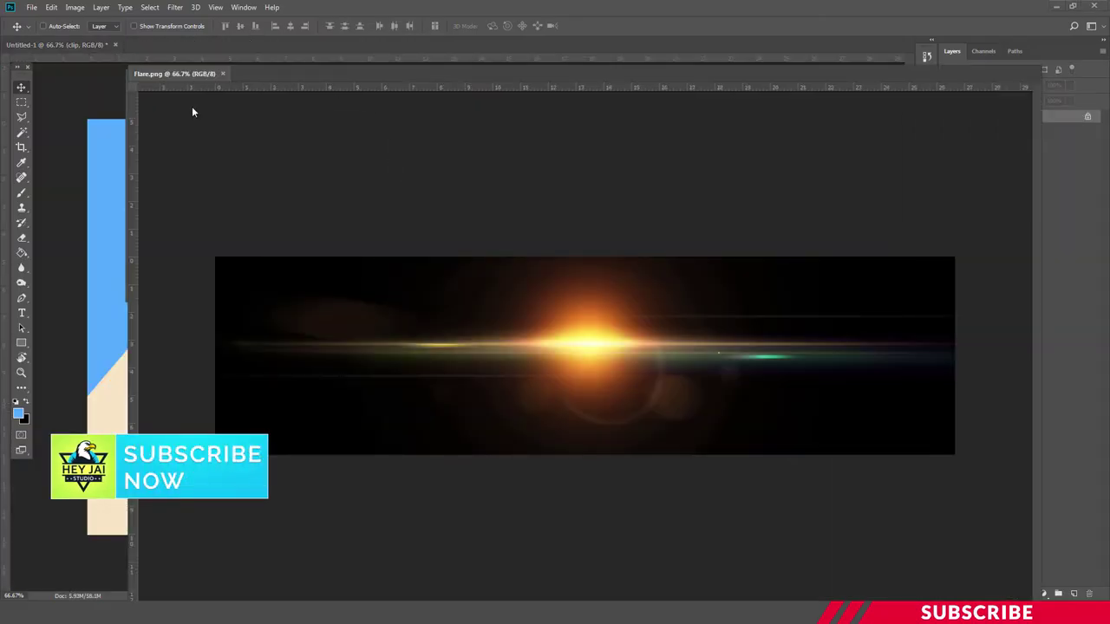
# - Drag the lens flare from Flare.png into the poster and close the Flare document
pyautogui.moveTo(181, 50); pyautogui.dragTo(192, 106)
pyautogui.moveTo(678, 220); pyautogui.dragTo(730, 372)
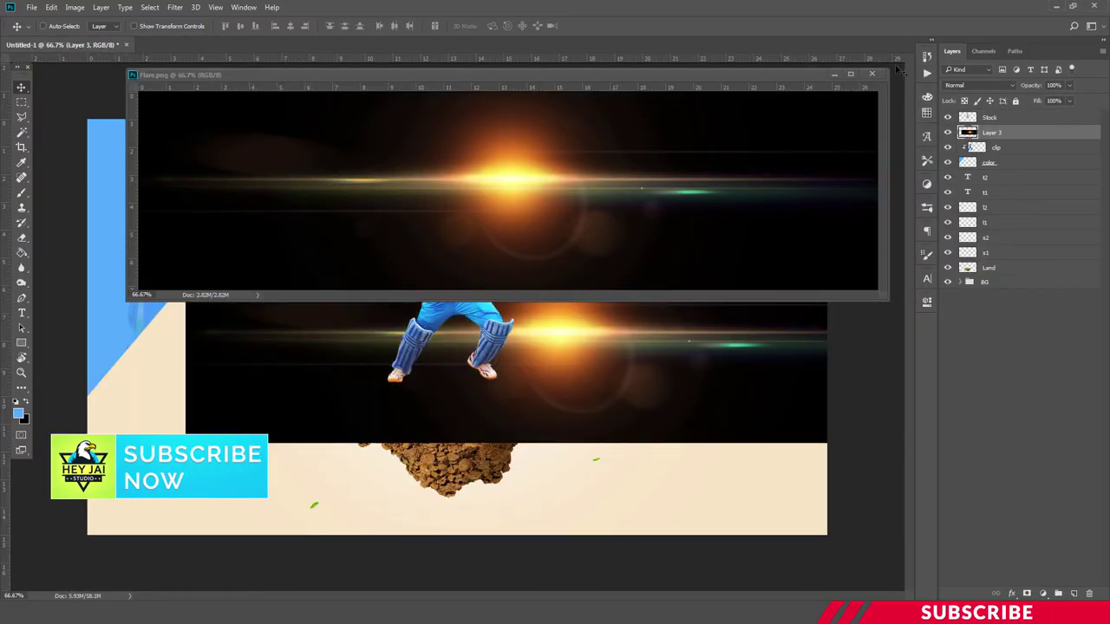
pyautogui.click(873, 74)
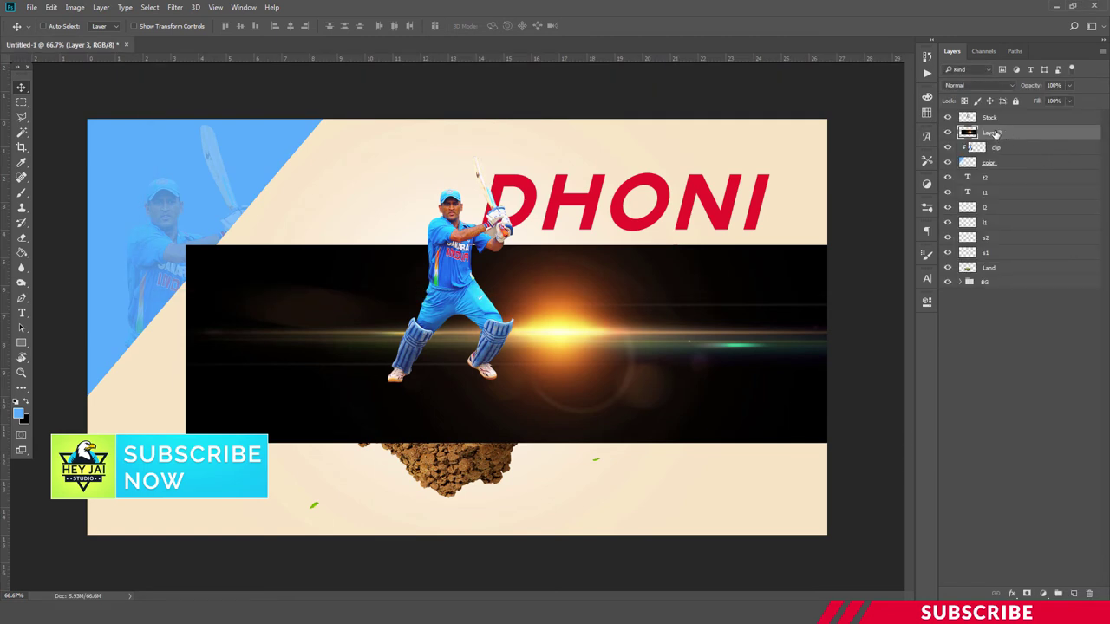
# - Name the flare layer F1, blend it in Screen mode, and place it over DHONI's D
pyautogui.doubleClick(993, 132)
pyautogui.write('f')
pyautogui.write('lare')
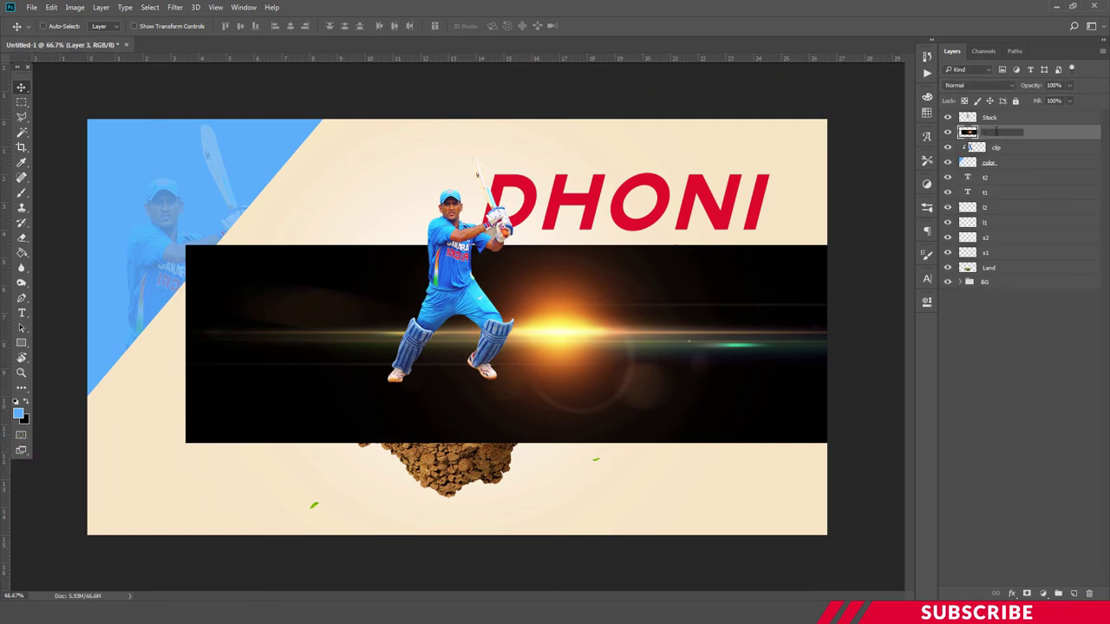
pyautogui.write('F1')
pyautogui.press('Return')
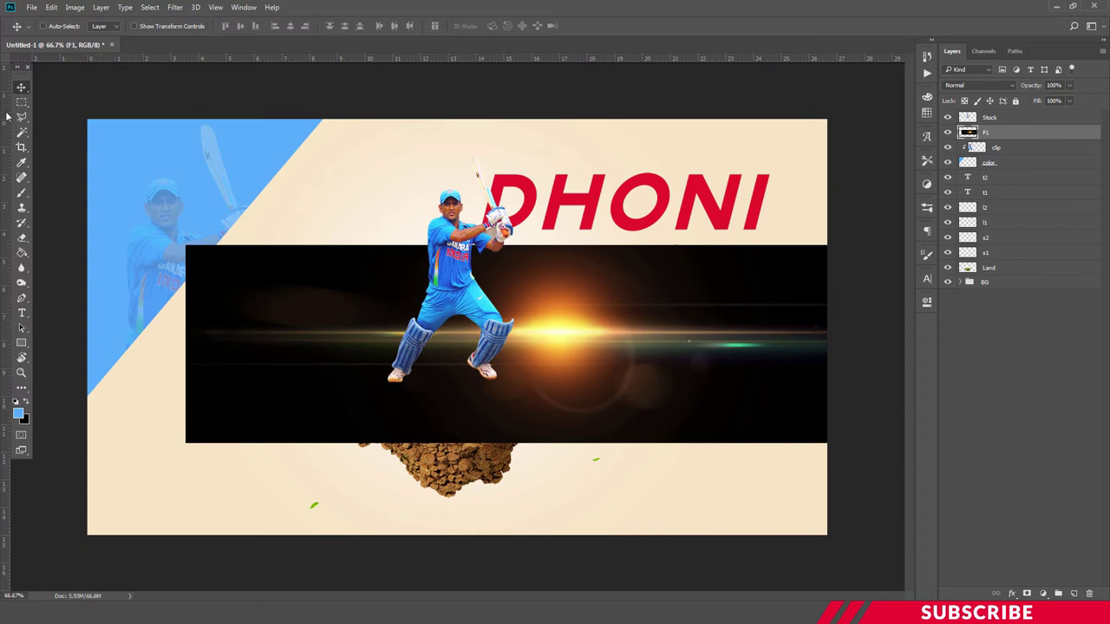
pyautogui.click(1001, 87)
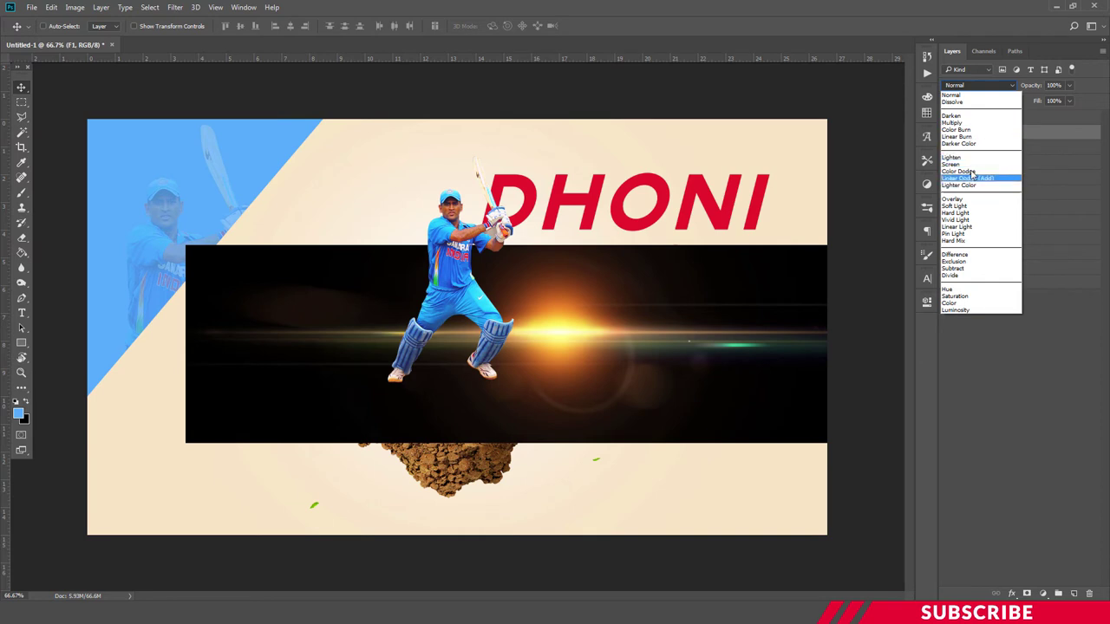
pyautogui.click(954, 164)
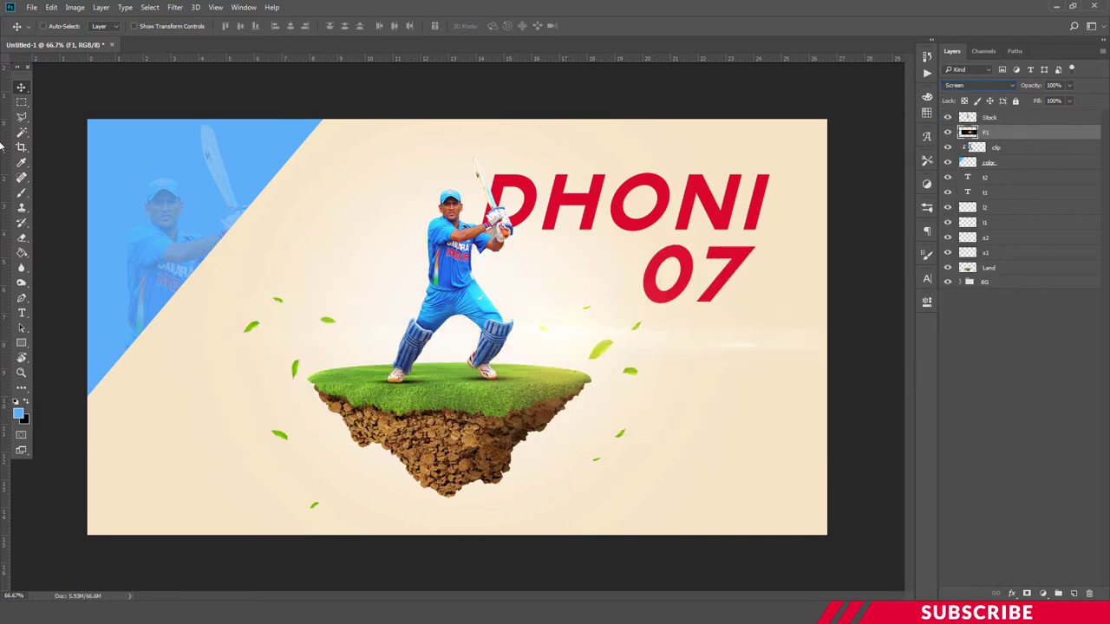
pyautogui.moveTo(585, 385)
pyautogui.mouseDown()
pyautogui.moveTo(566, 239)
pyautogui.moveTo(512, 247)
pyautogui.mouseUp()
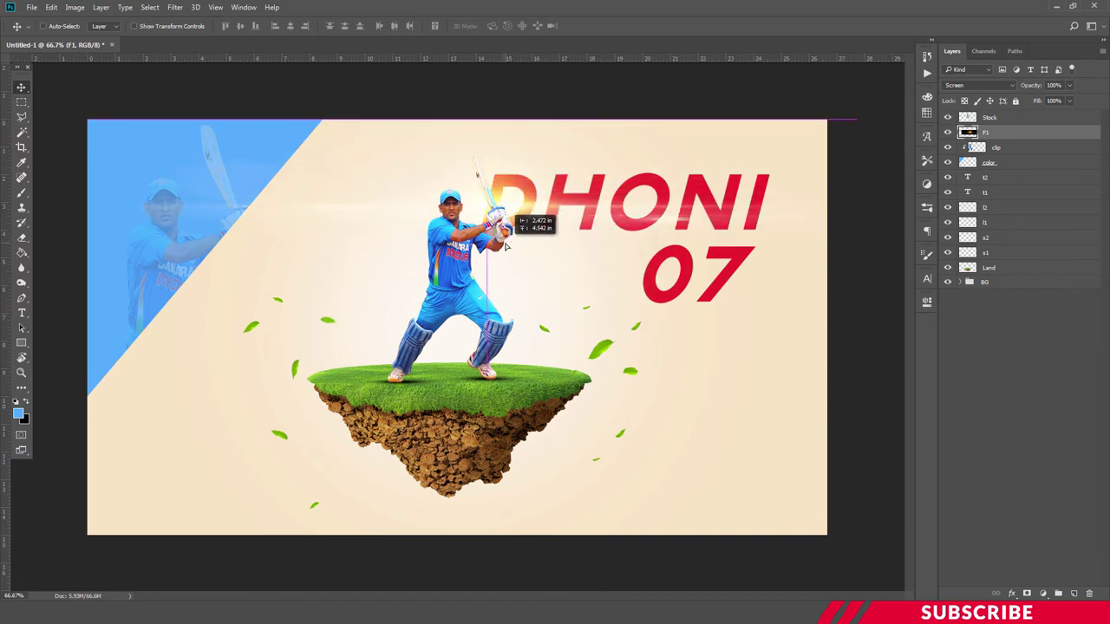
pyautogui.moveTo(512, 247); pyautogui.dragTo(509, 246)
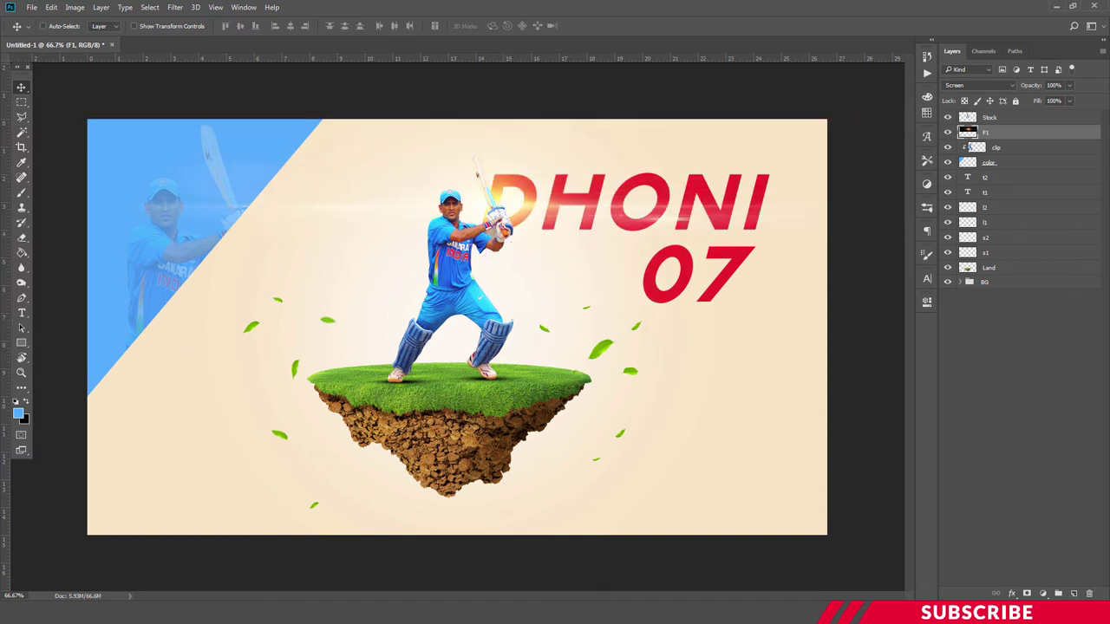
# - Duplicate the flare as layer F2 and move it onto the 7 of 07
pyautogui.hotkey('ctrl', 'j')
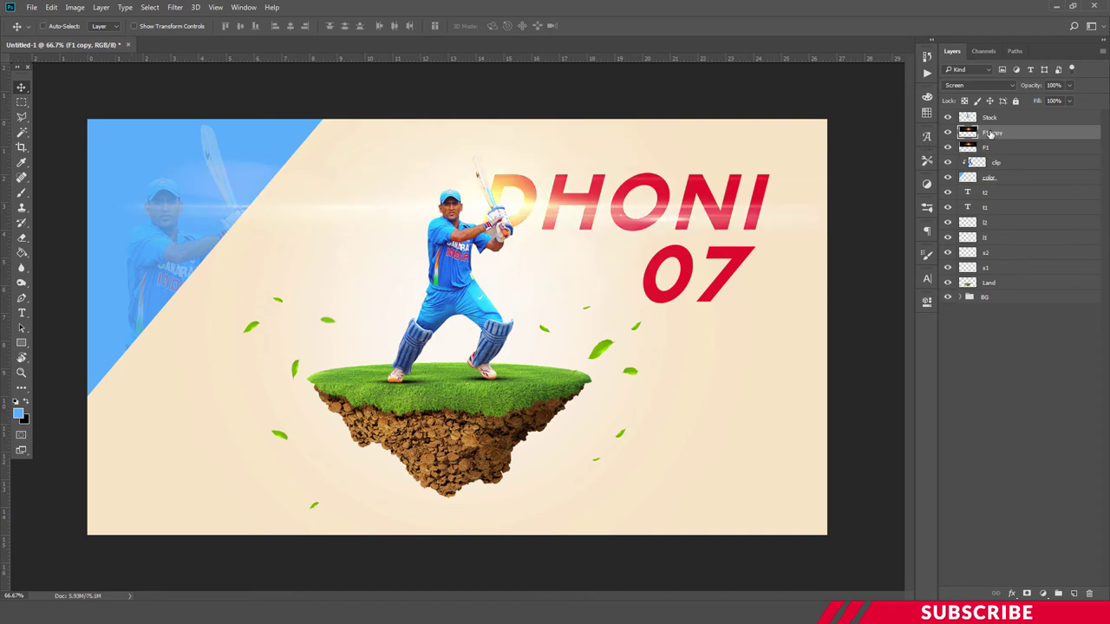
pyautogui.doubleClick(993, 132)
pyautogui.write('F2')
pyautogui.press('Return')
pyautogui.moveTo(529, 222); pyautogui.dragTo(786, 279)
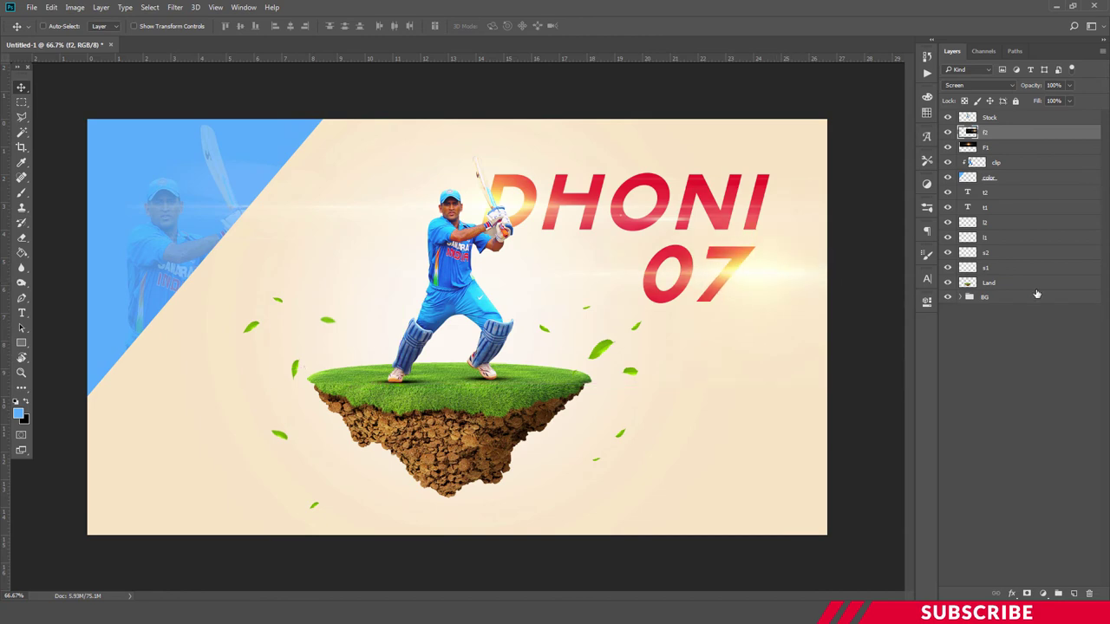